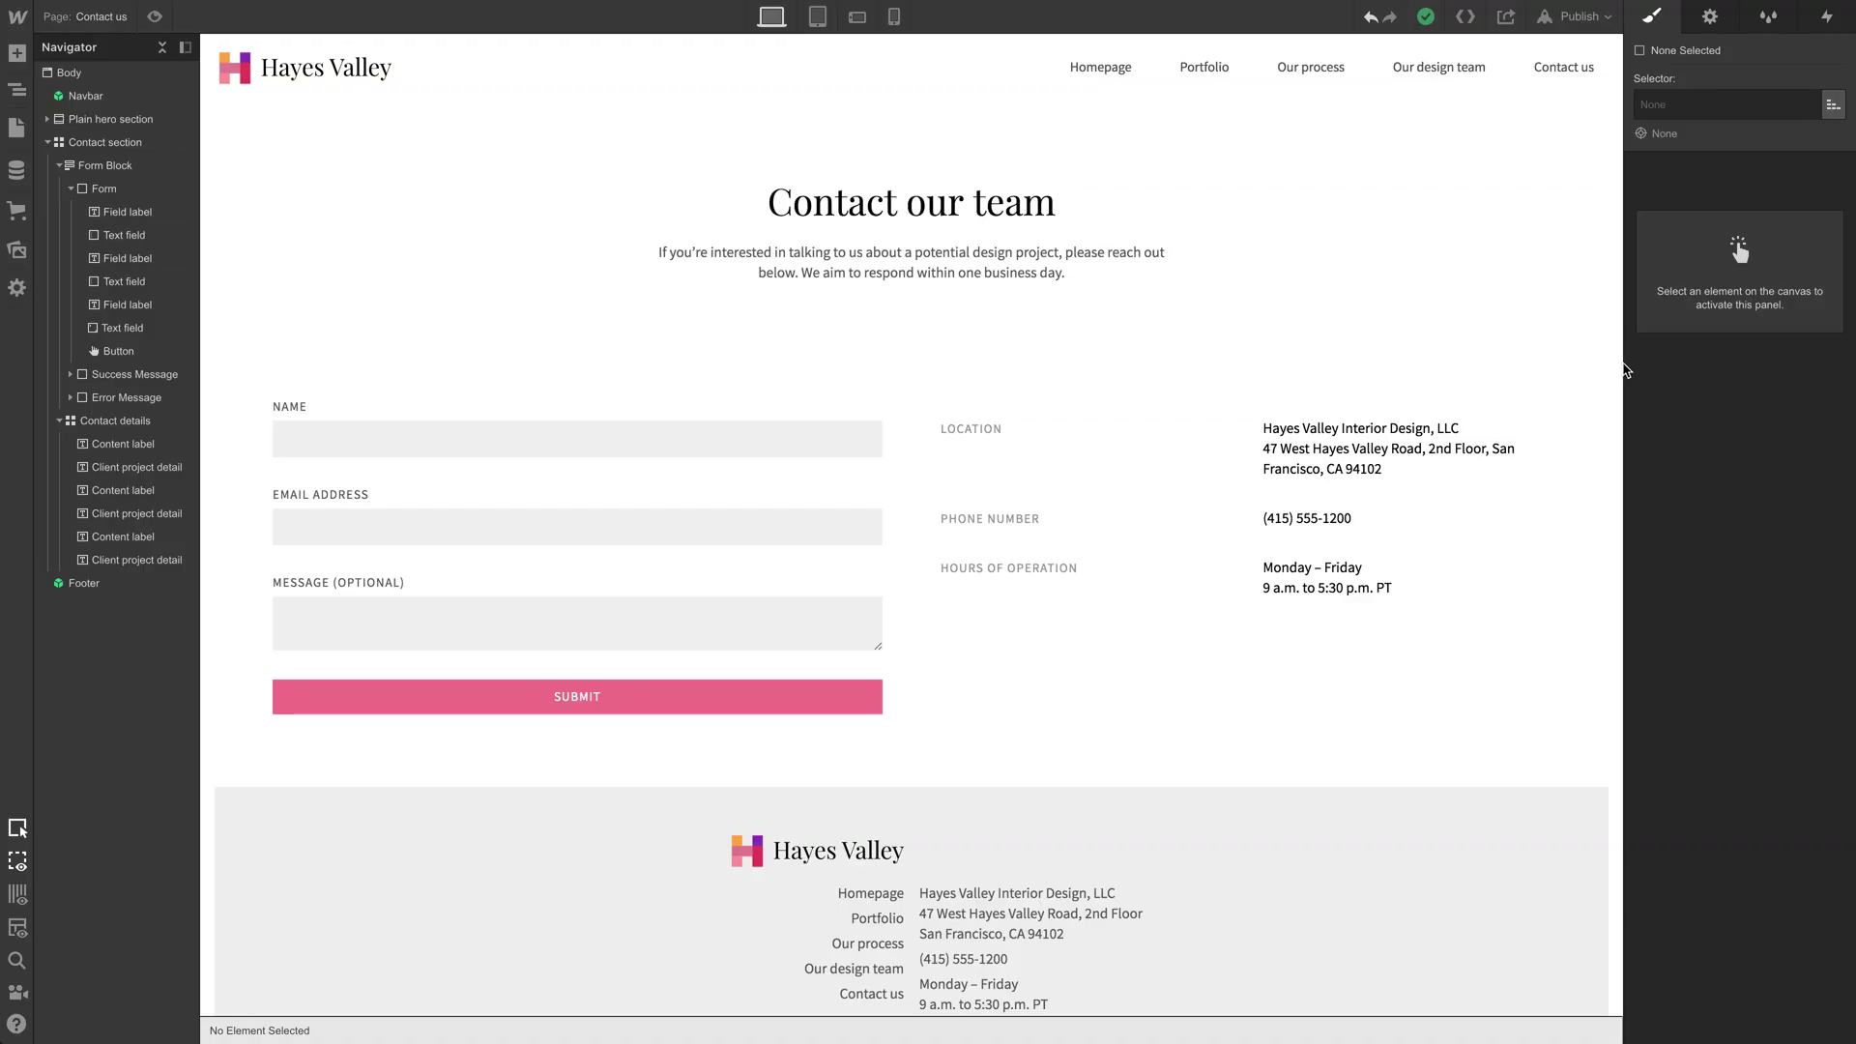
# Step: At a narrower preview, resize the Contact details grid's label column to 0.75fr
pyautogui.moveTo(1626, 370); pyautogui.dragTo(1327, 394)
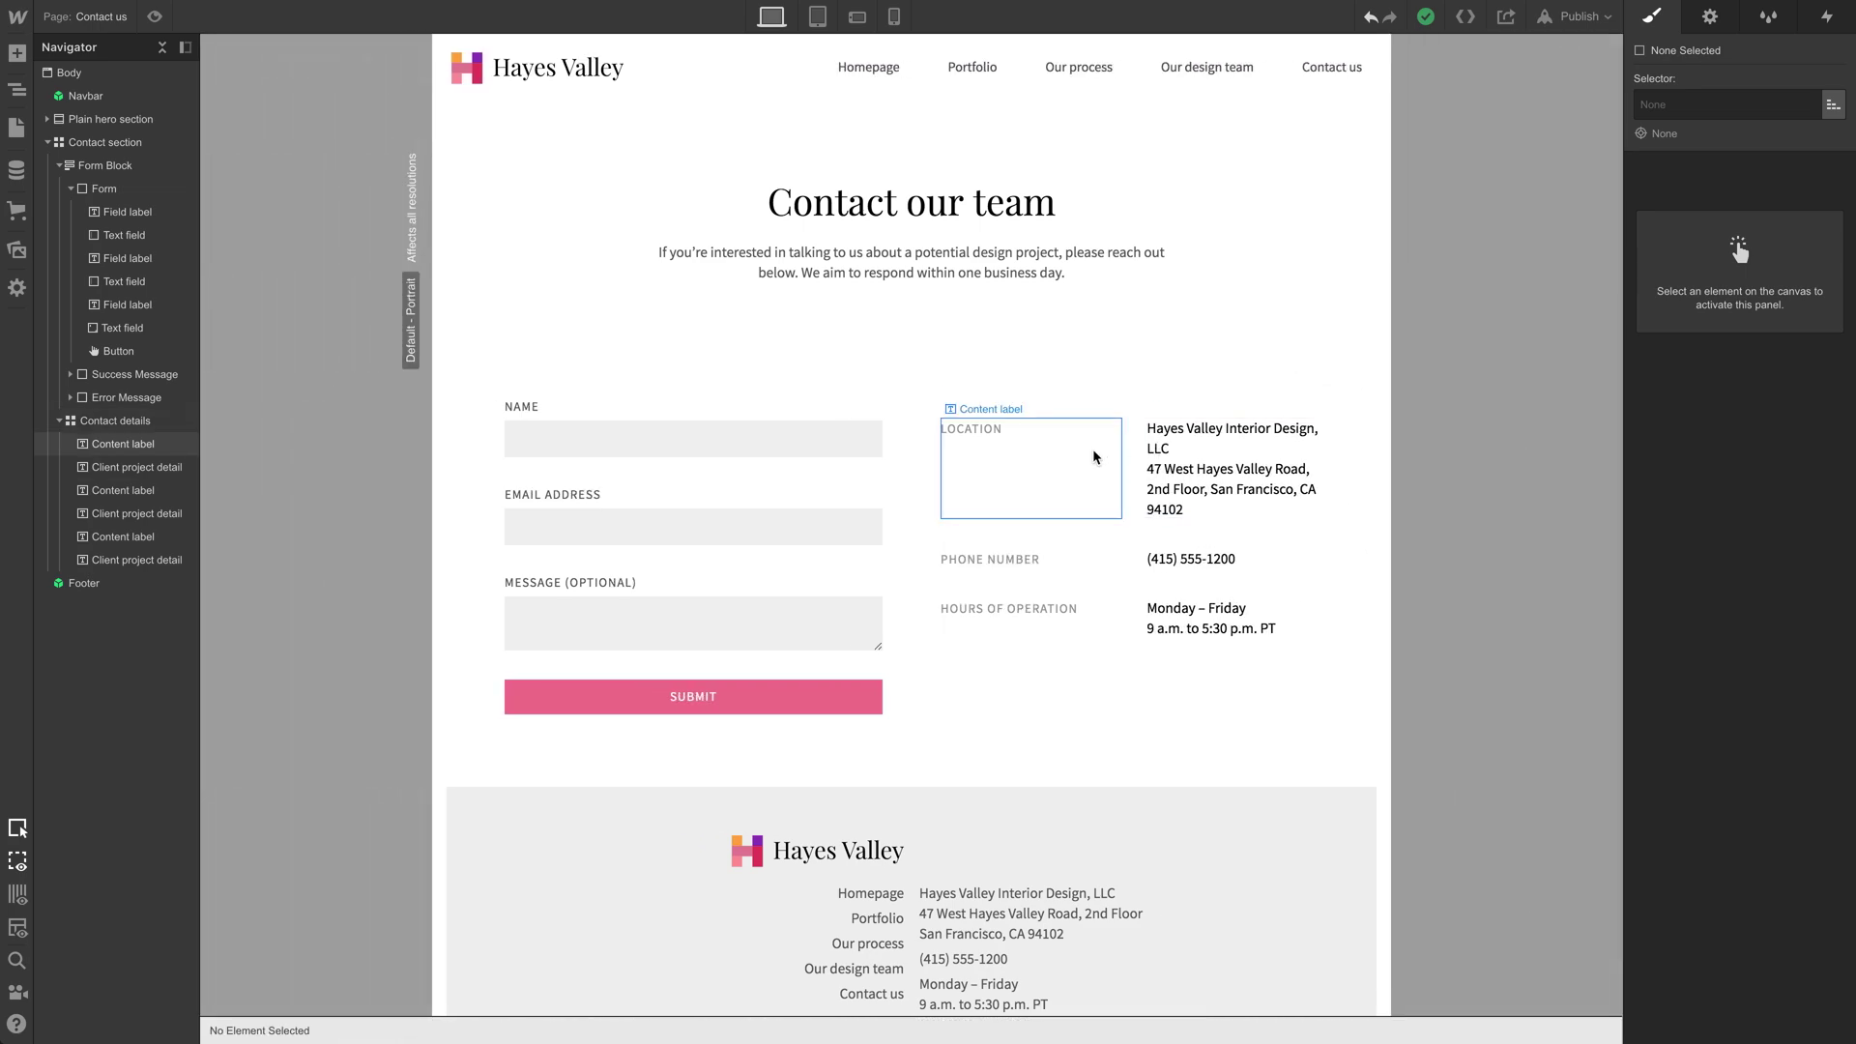
pyautogui.click(1176, 437)
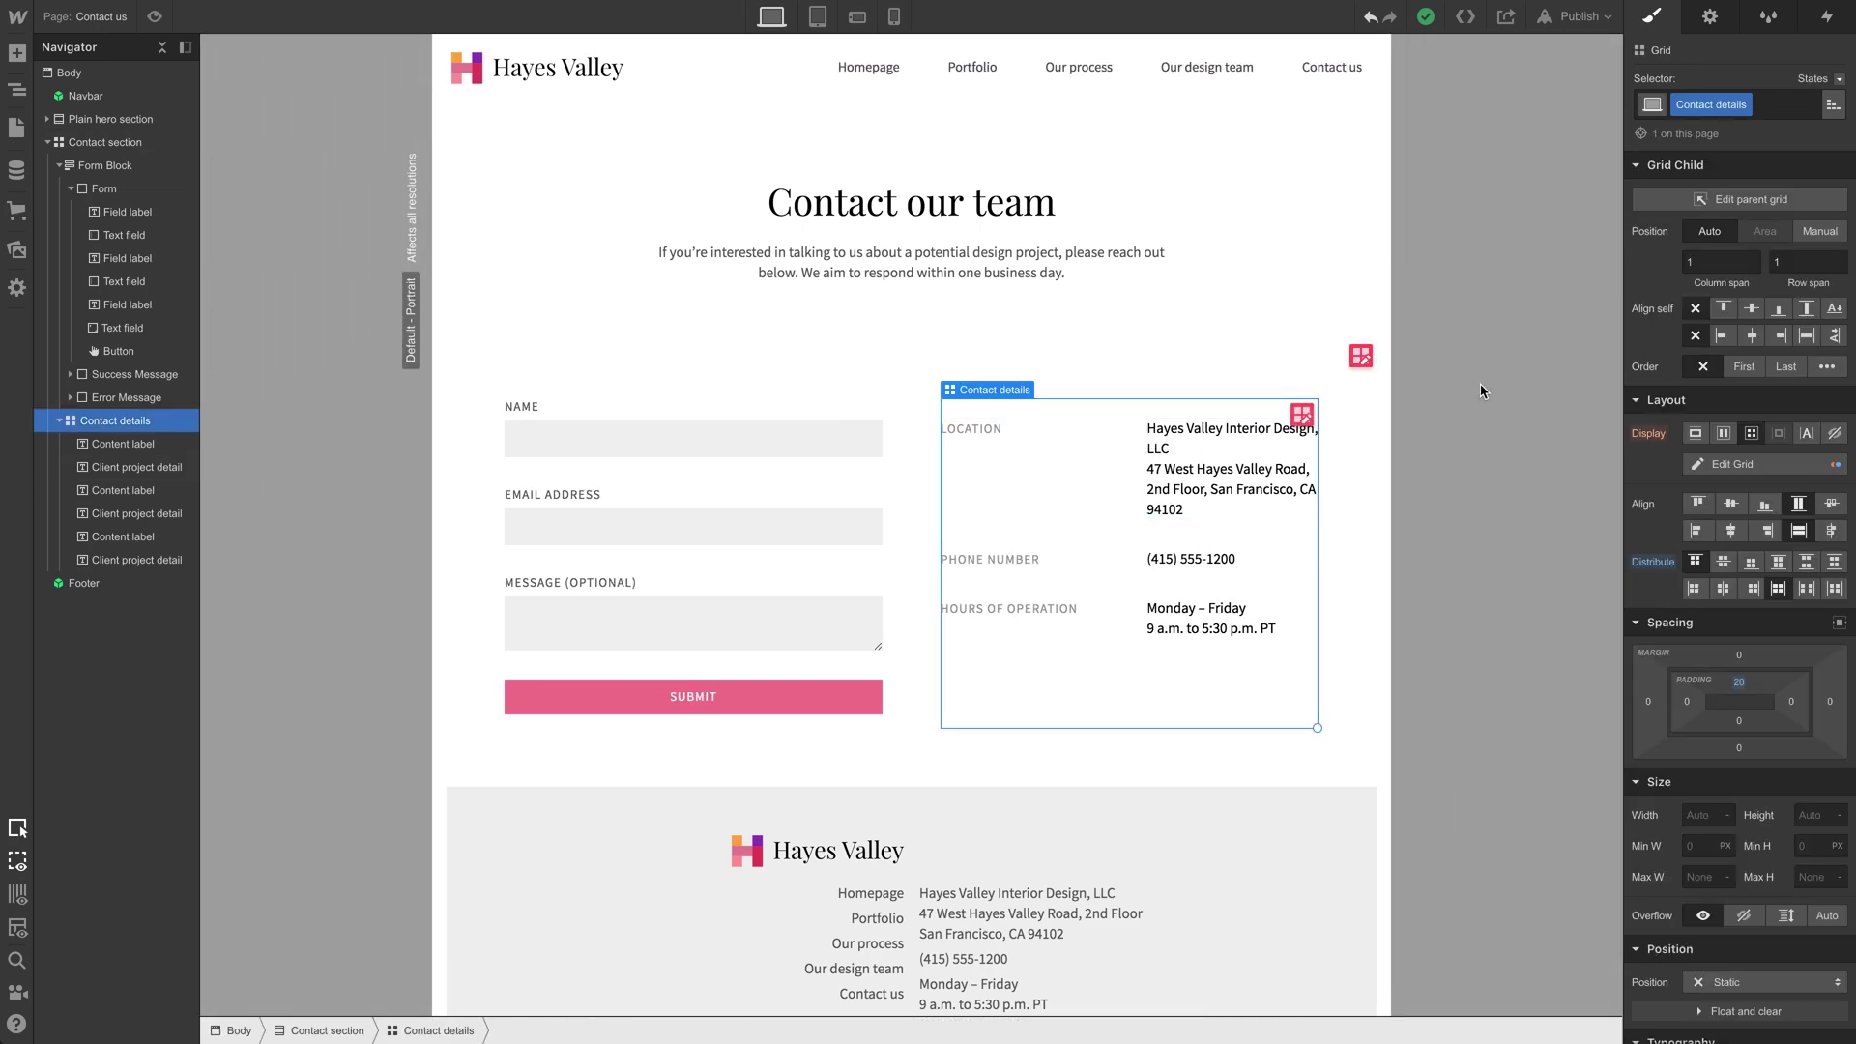
pyautogui.click(1752, 200)
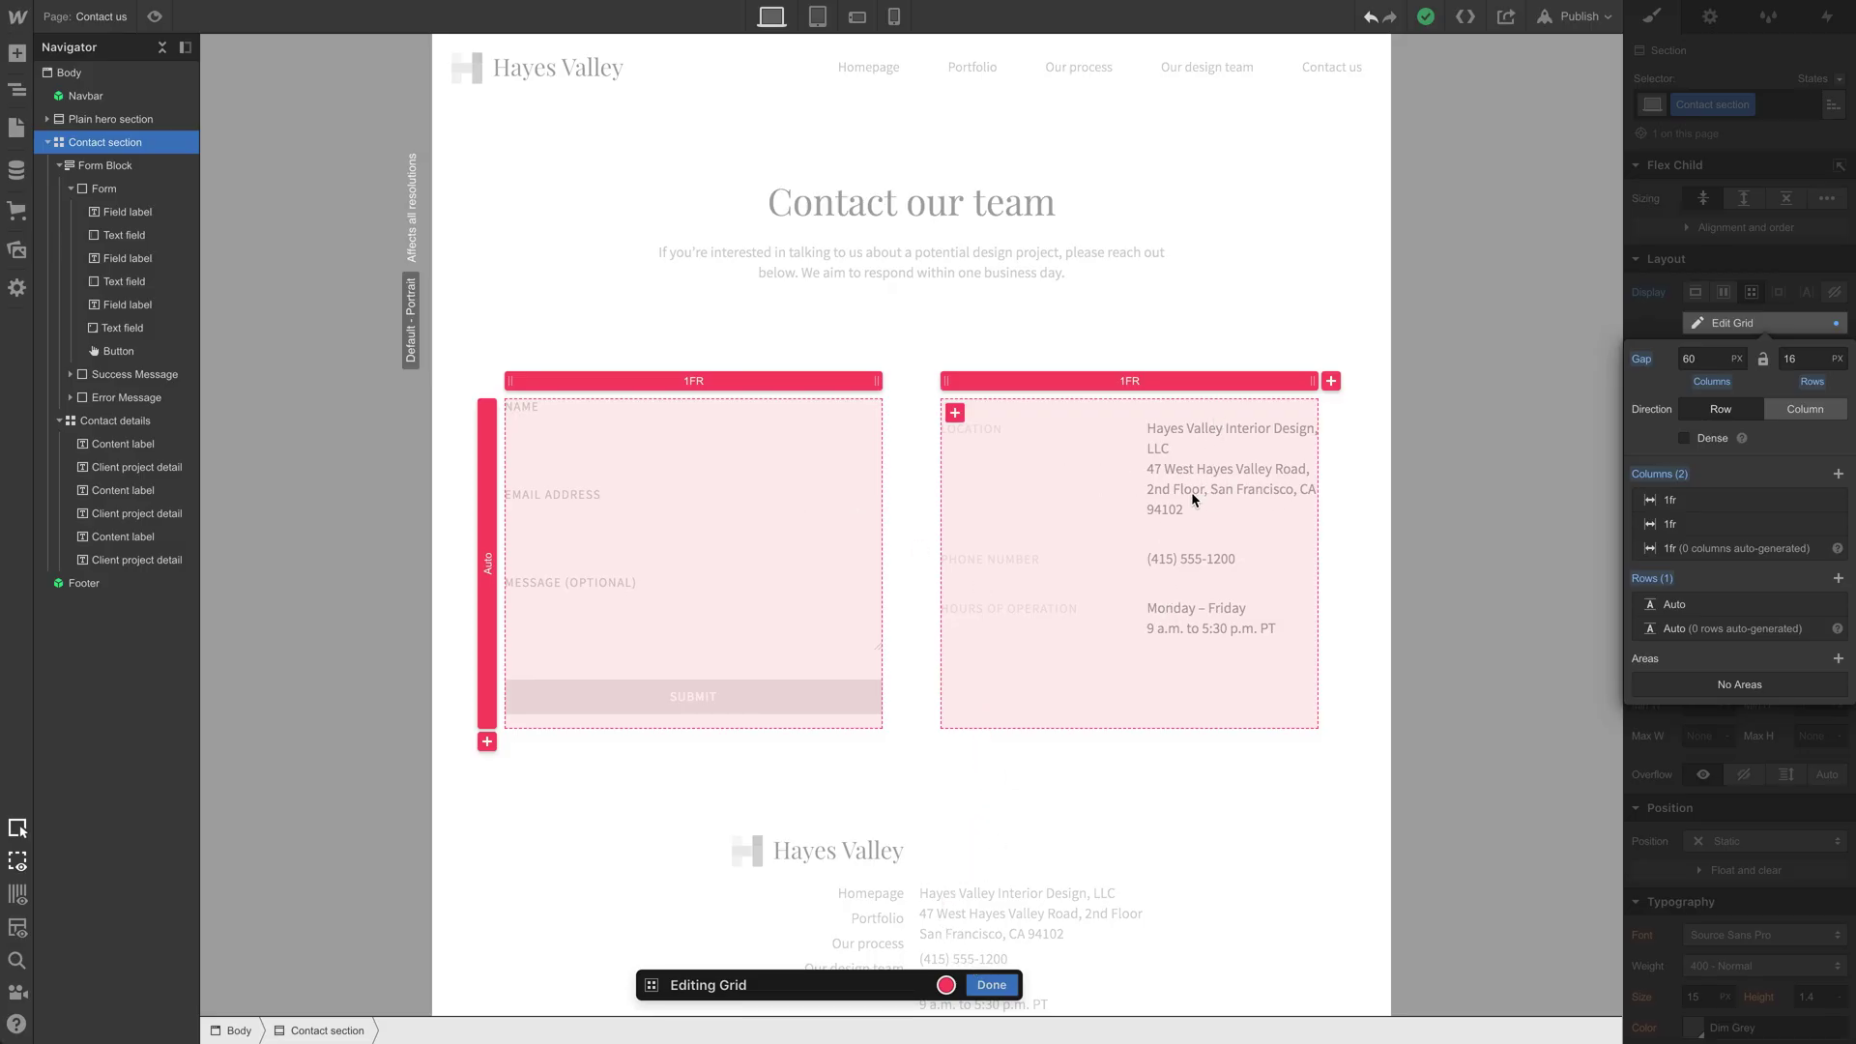
pyautogui.click(989, 983)
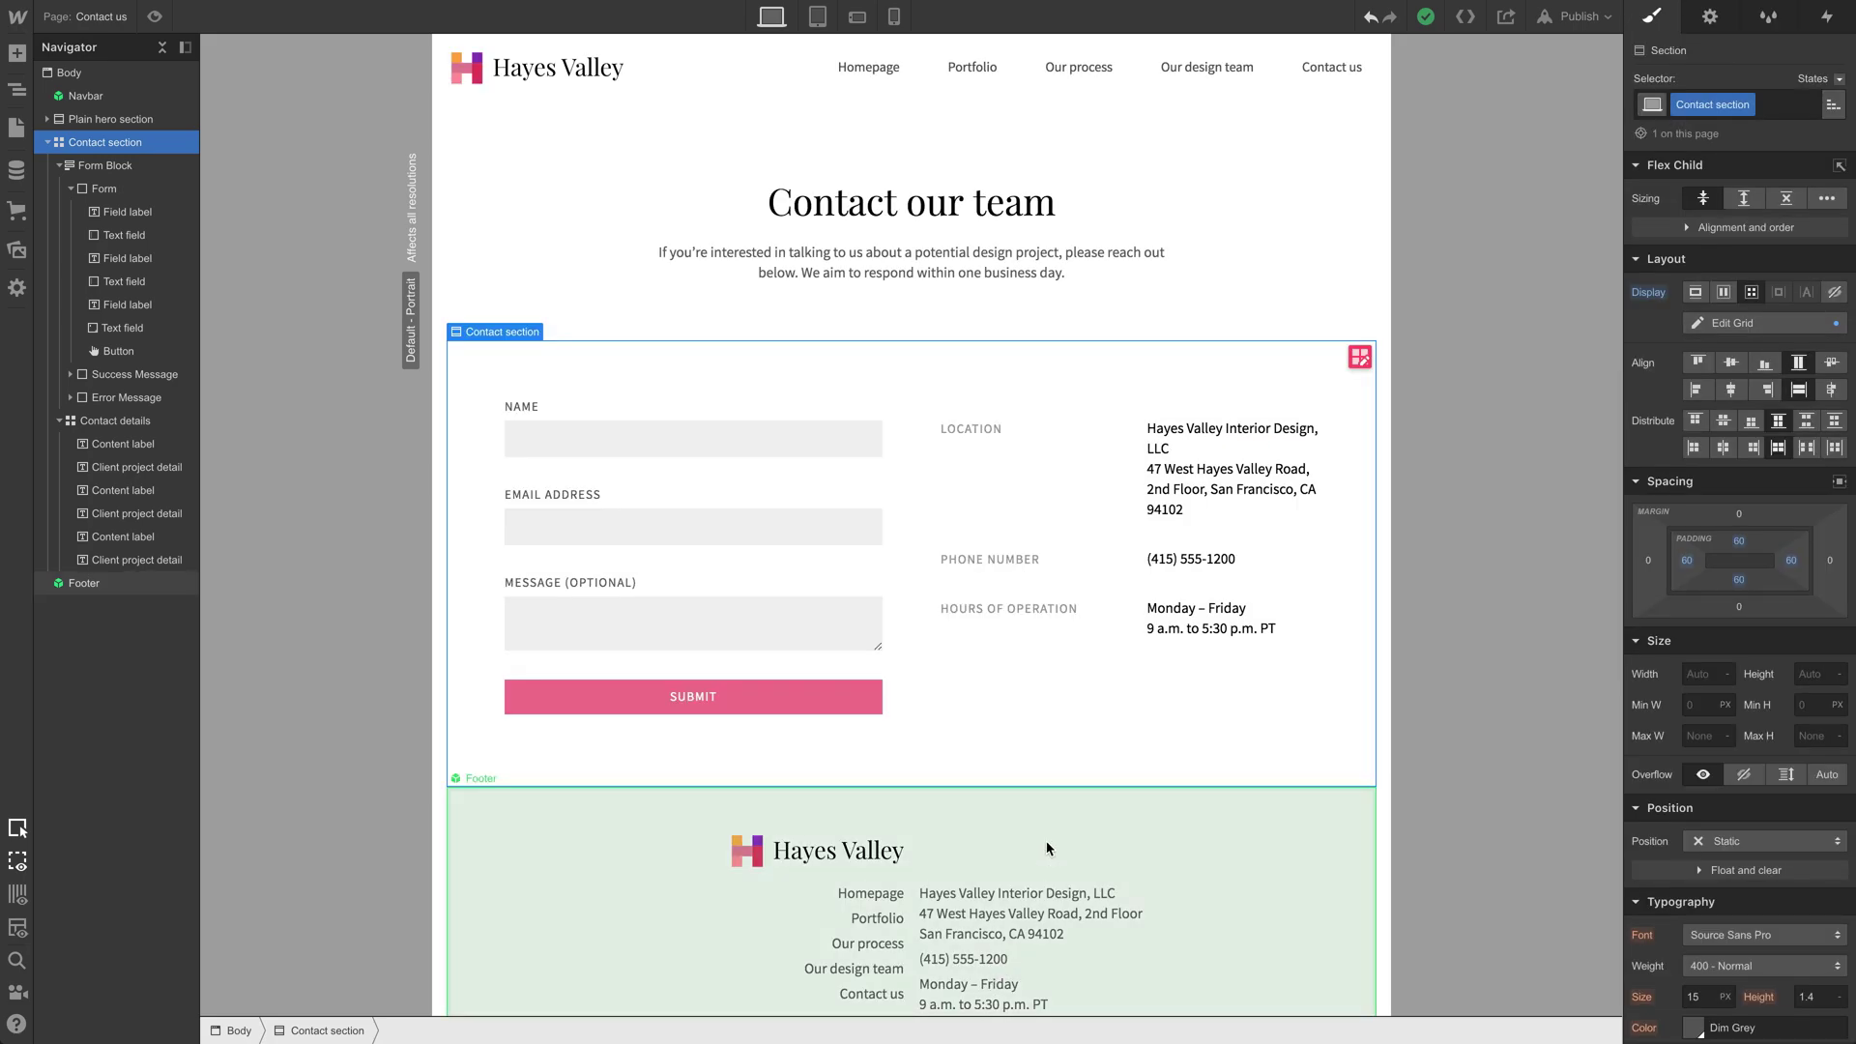
pyautogui.click(1122, 537)
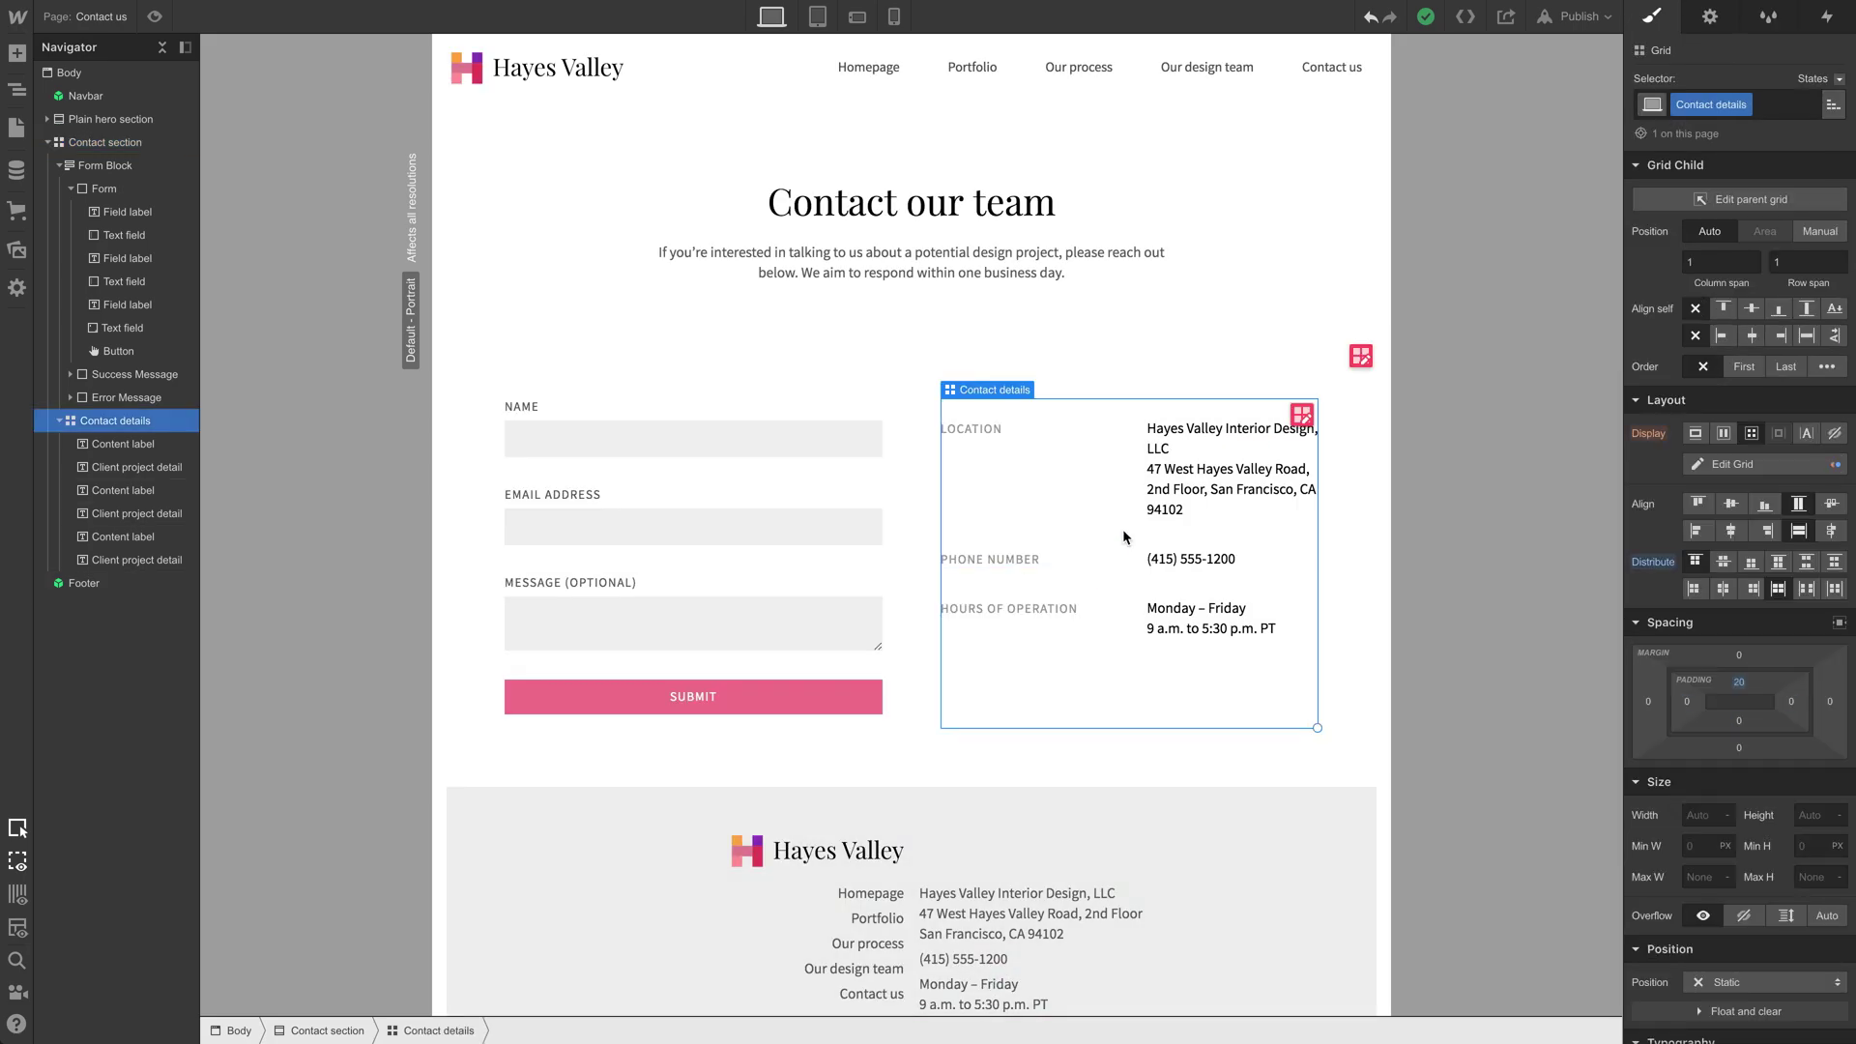
pyautogui.click(1303, 416)
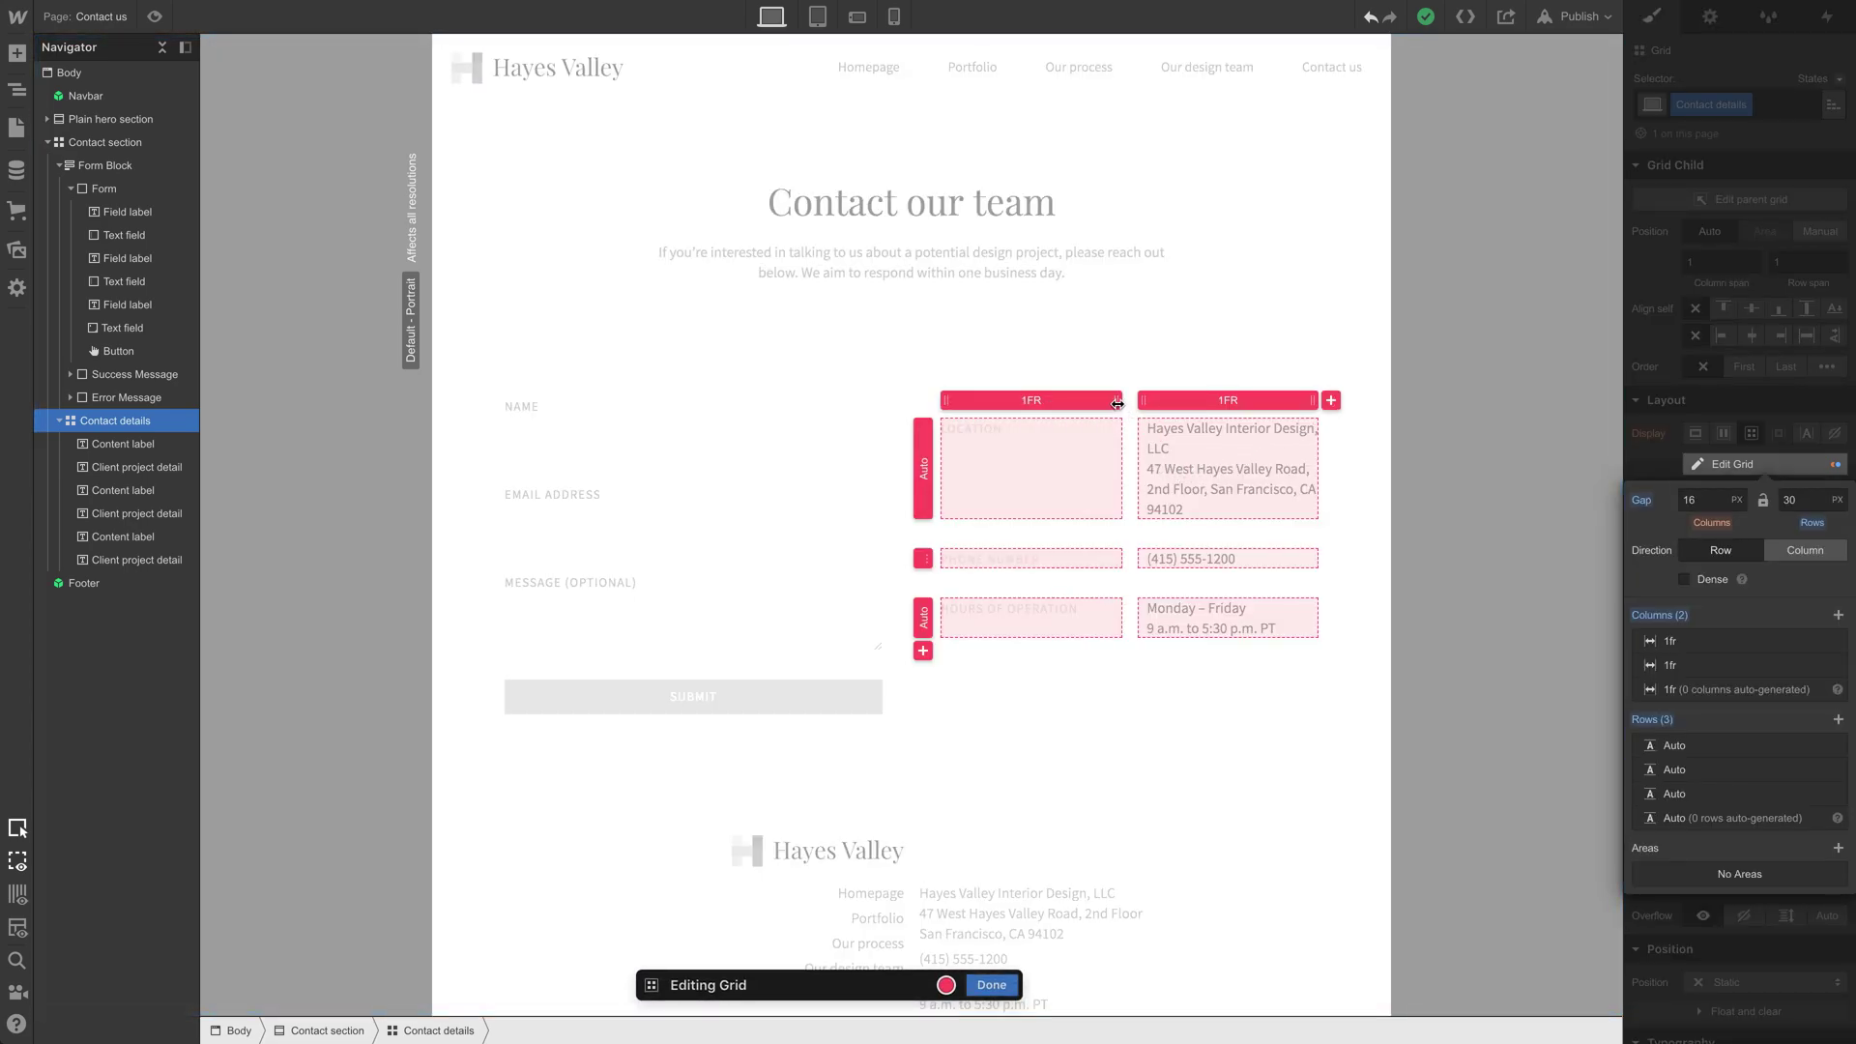
pyautogui.moveTo(1130, 400); pyautogui.dragTo(1060, 404)
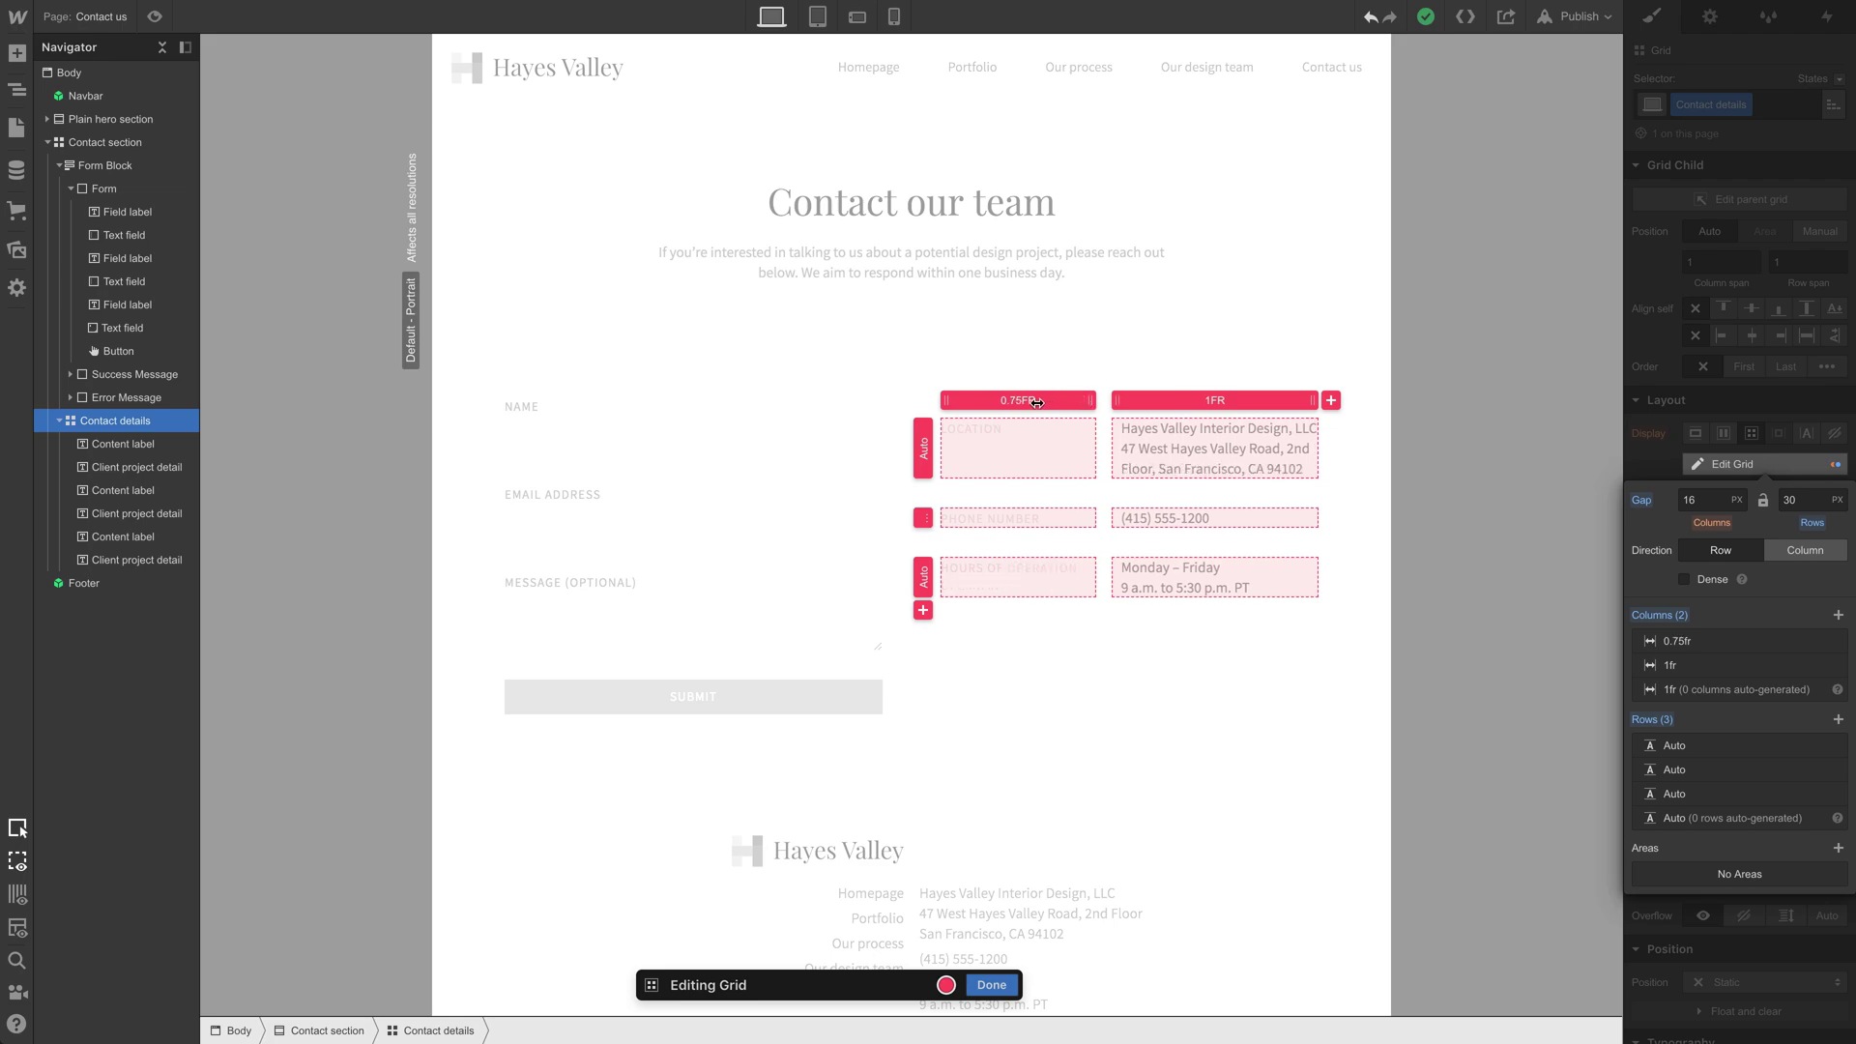
pyautogui.click(974, 976)
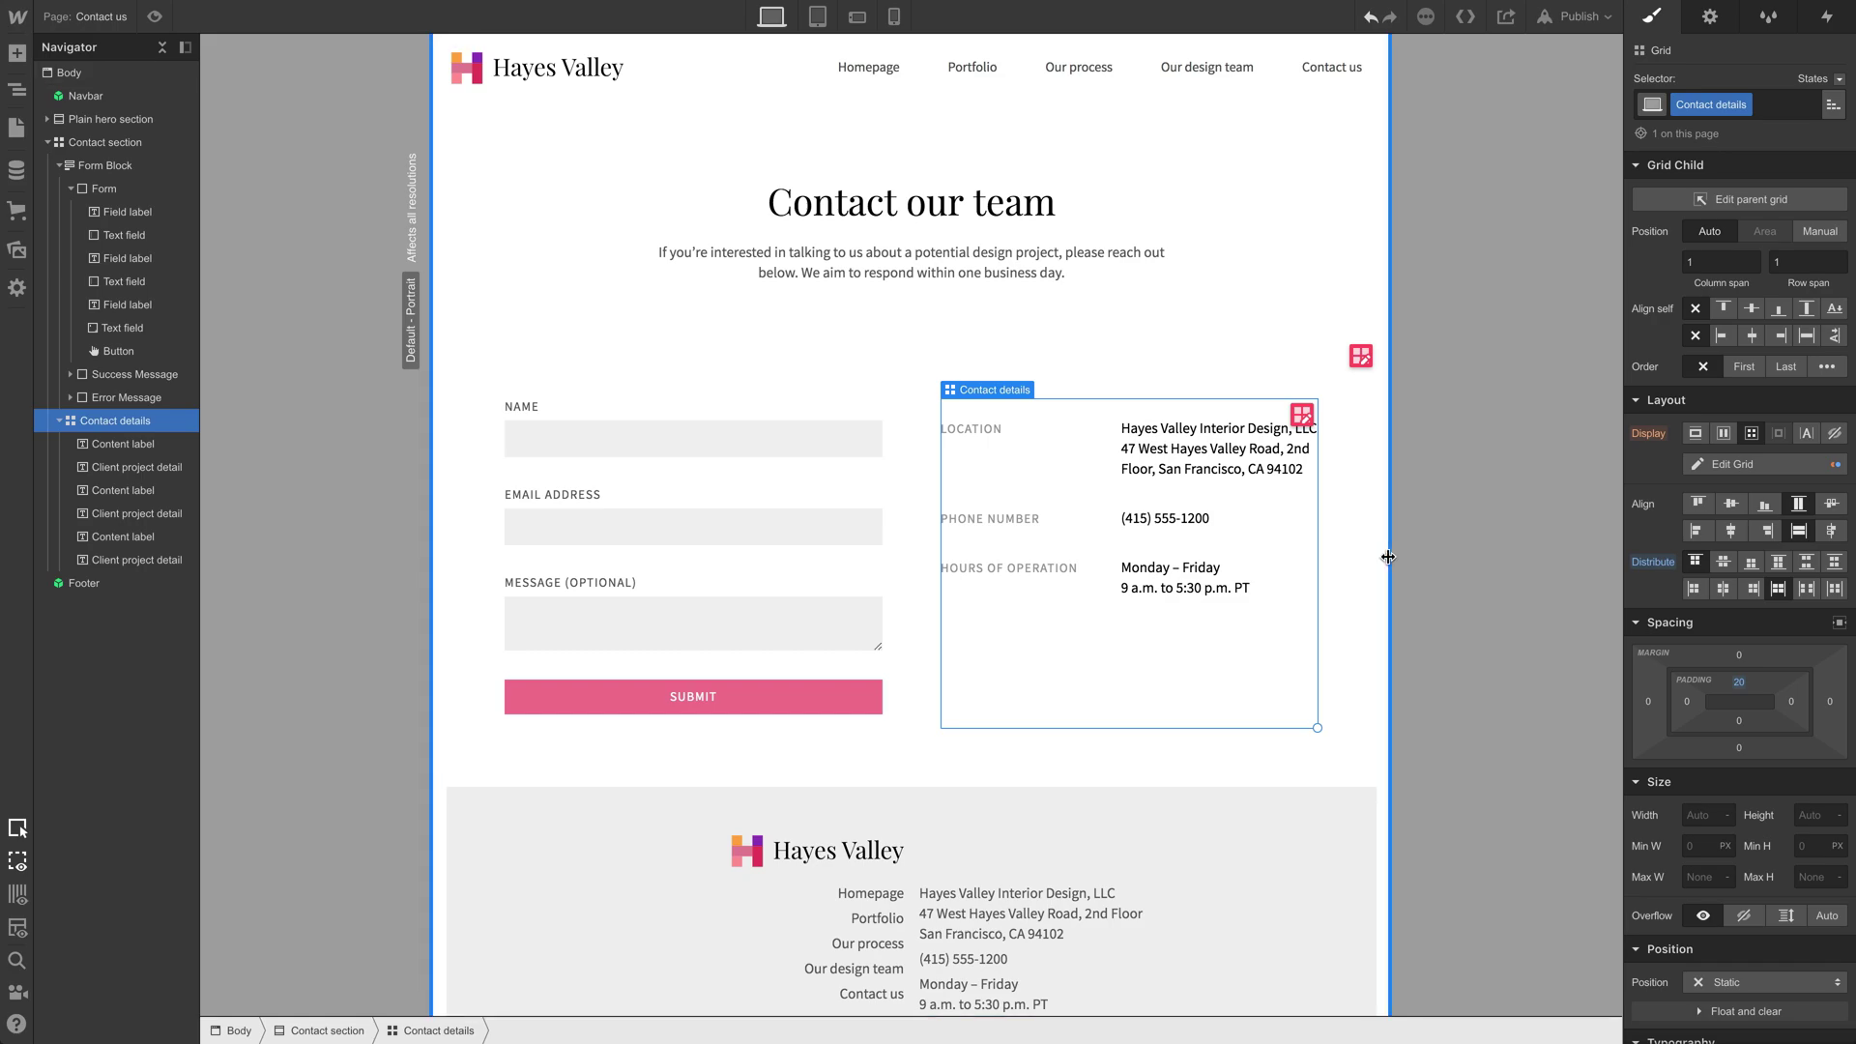
# Step: Replace the comma after '2nd Floor' in the address with a line break
pyautogui.moveTo(1387, 555); pyautogui.dragTo(1465, 538)
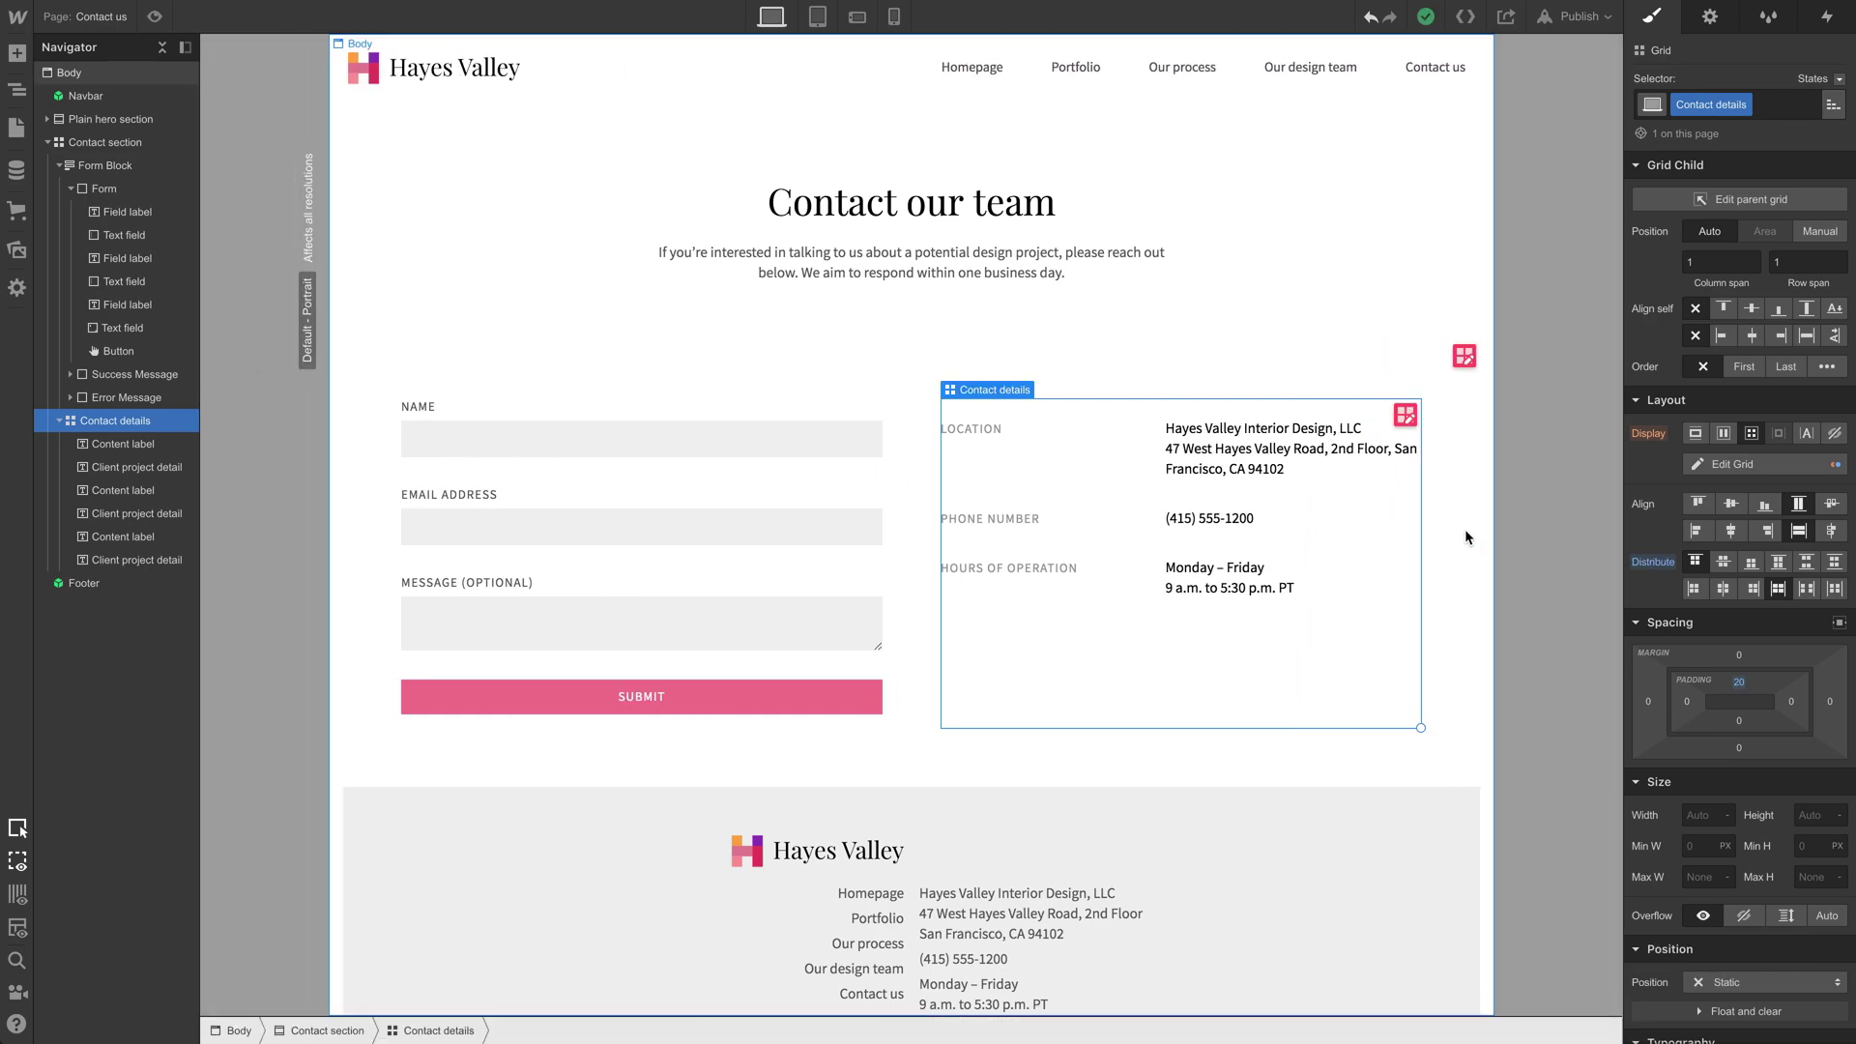
pyautogui.click(1384, 451)
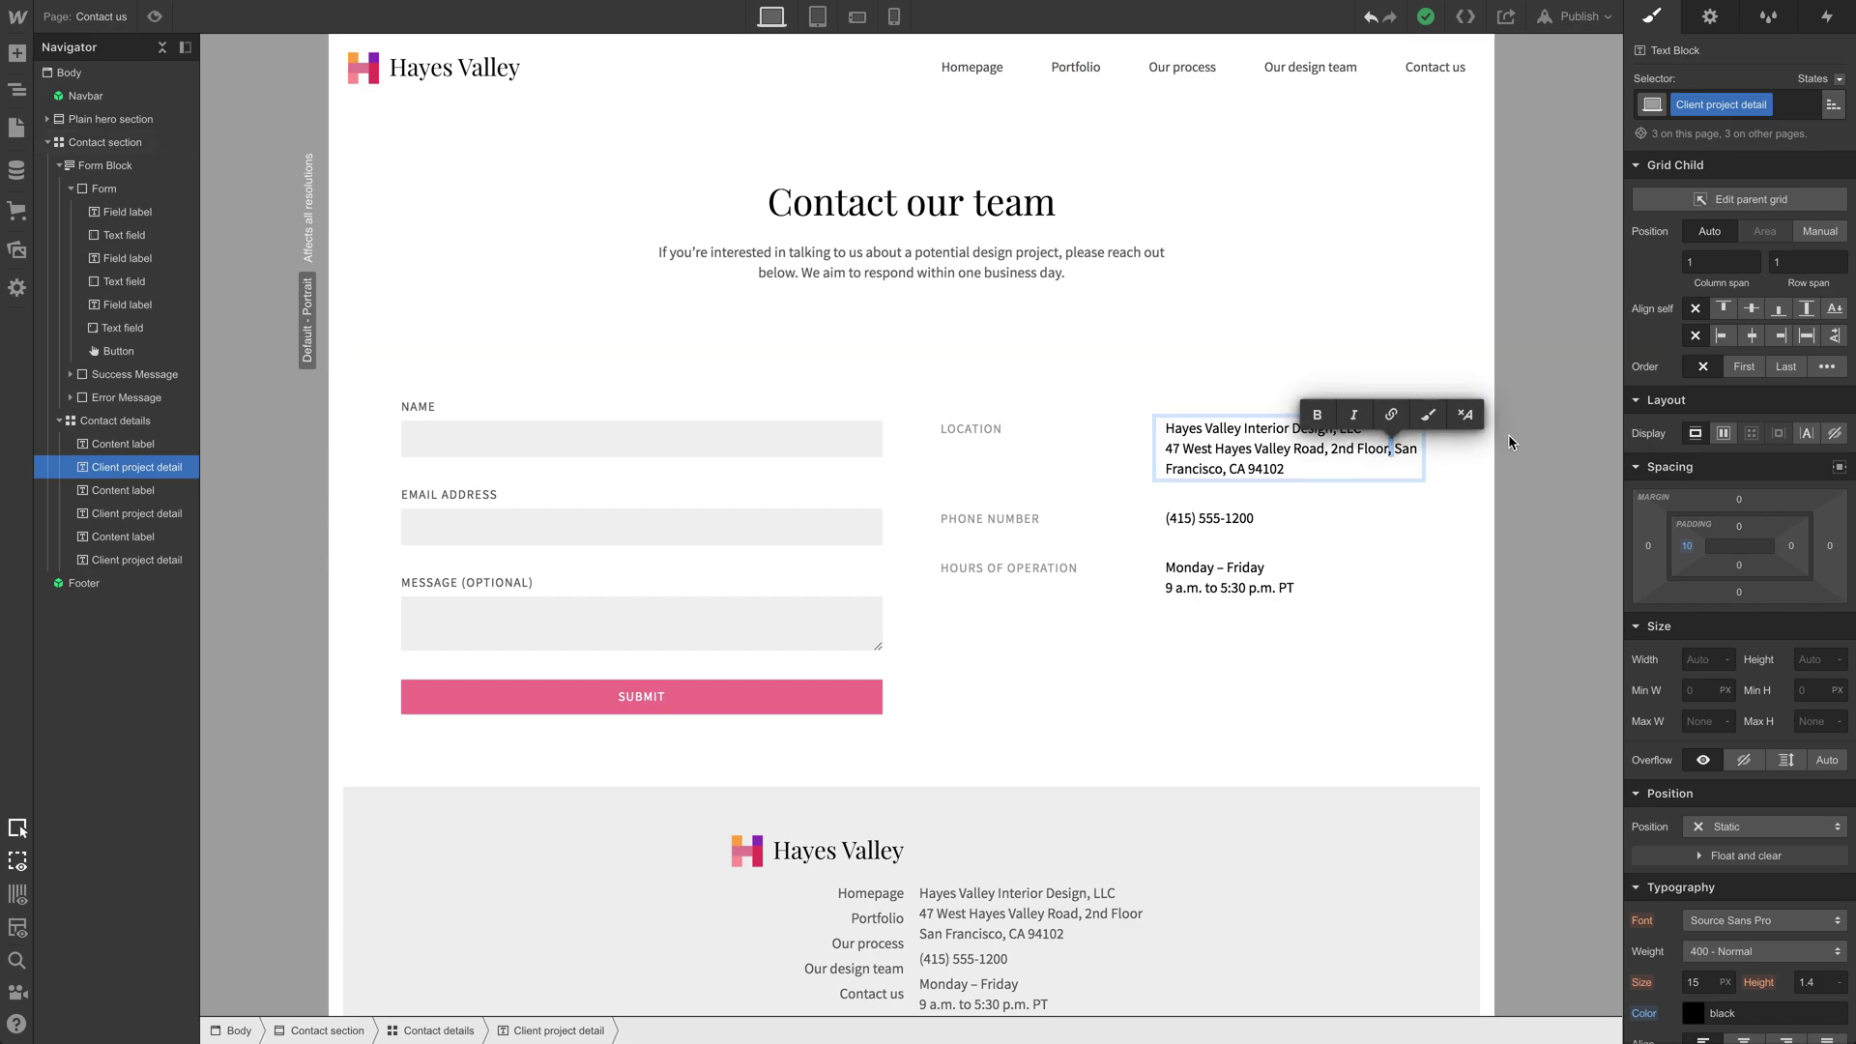
pyautogui.press('BackSpace')
pyautogui.hotkey('shift', 'Return')
pyautogui.press('Escape')
pyautogui.click(1466, 450)
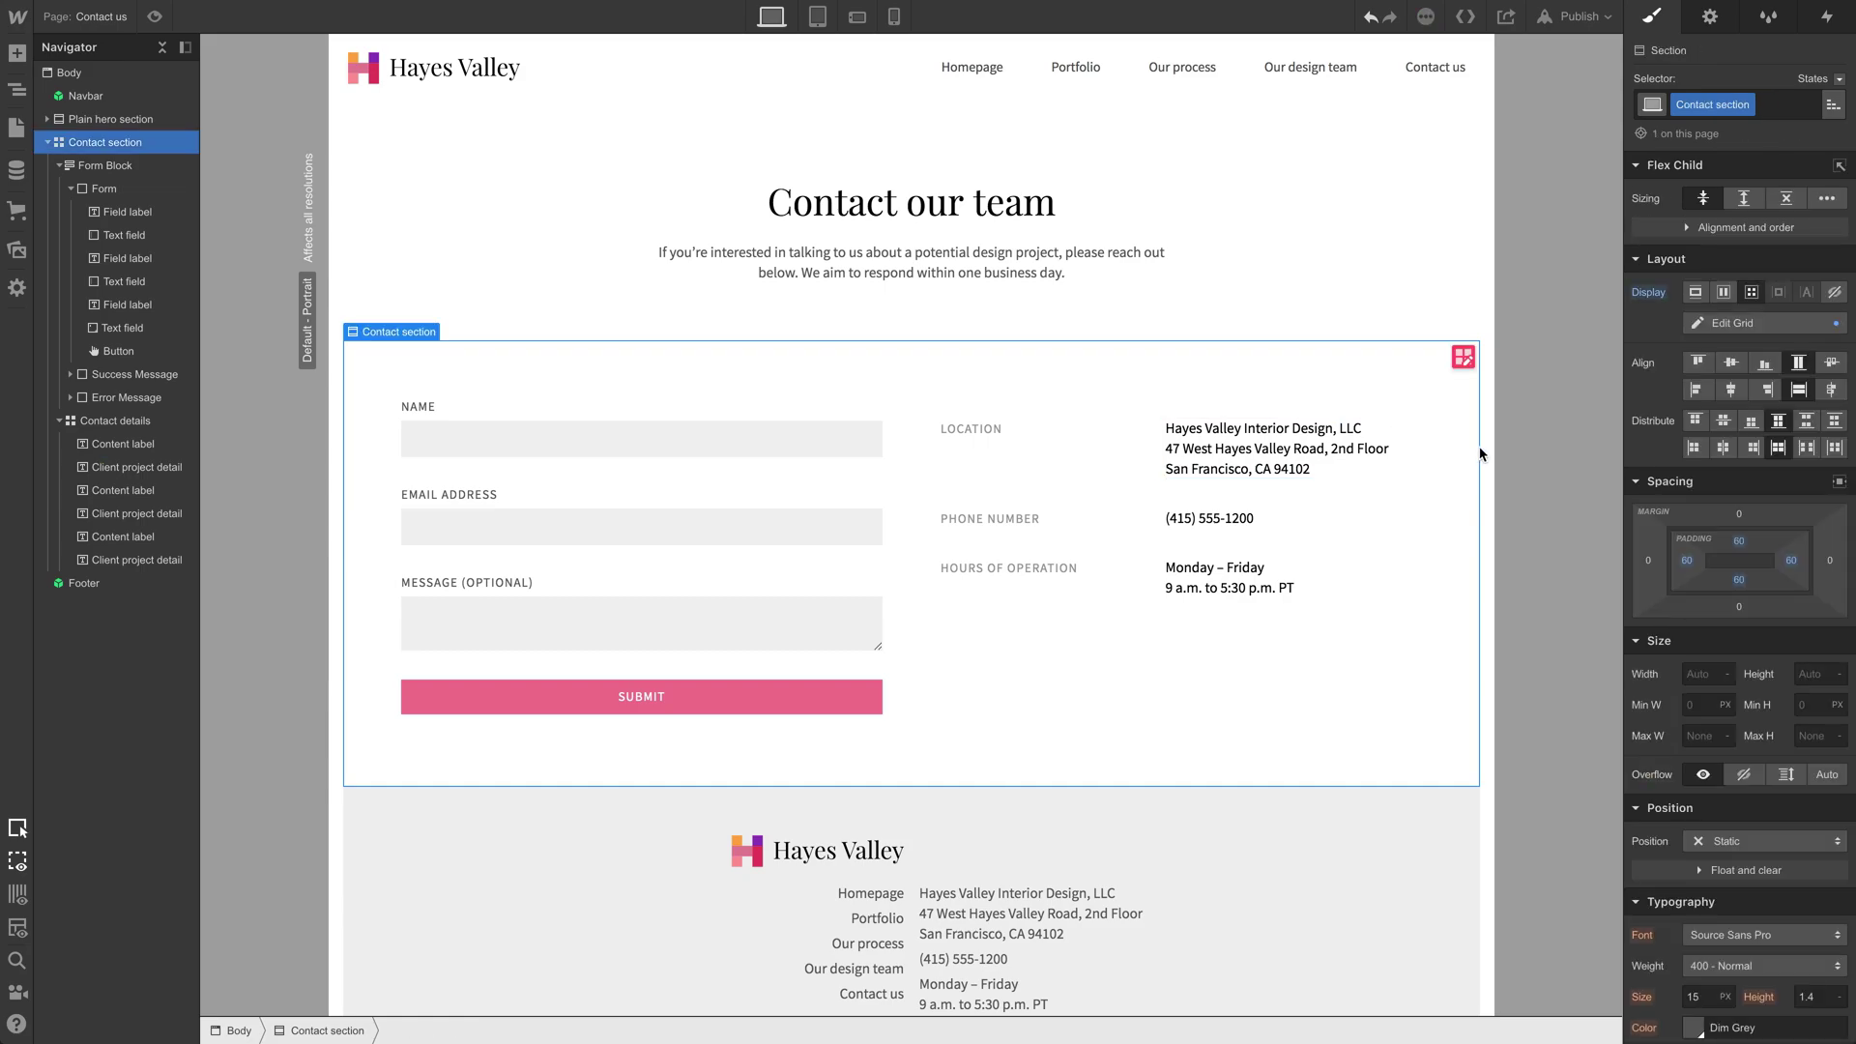
# Step: At a 992px preview width, set the Contact details label column to exactly 0.5fr
pyautogui.moveTo(1497, 443); pyautogui.dragTo(1393, 447)
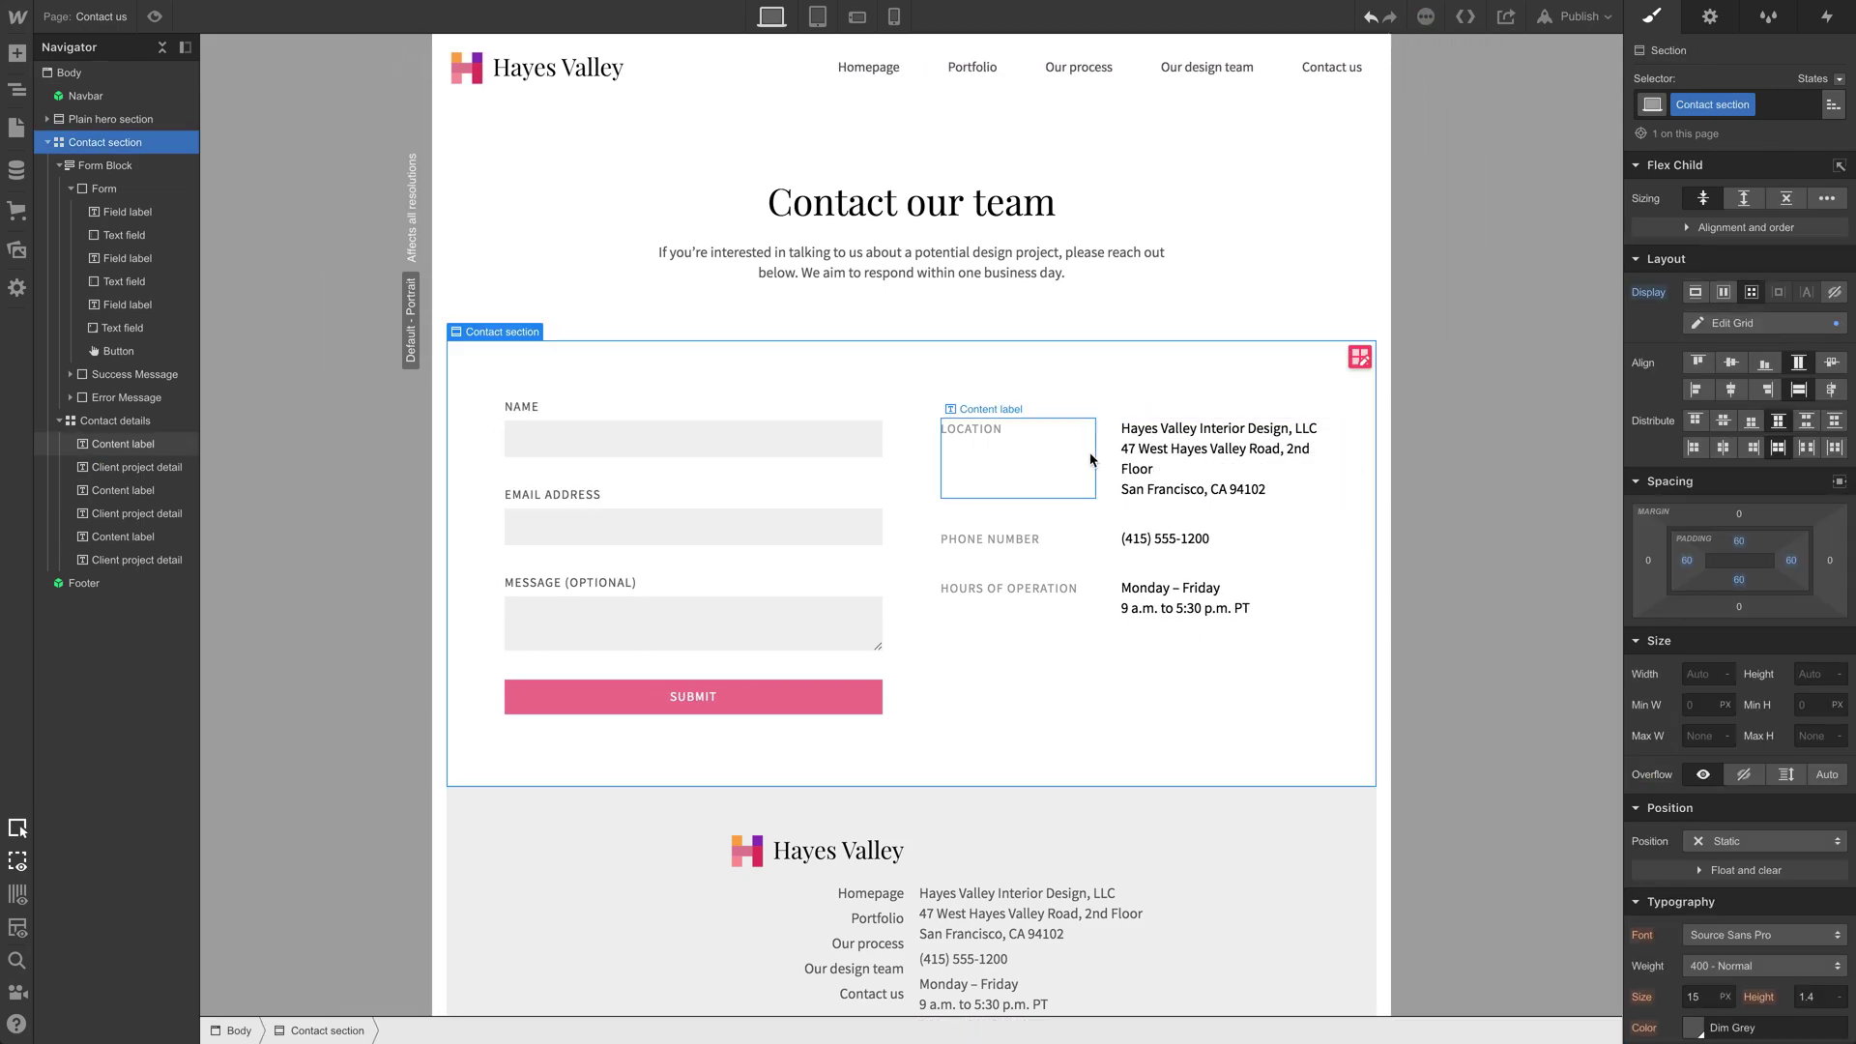
pyautogui.click(1110, 447)
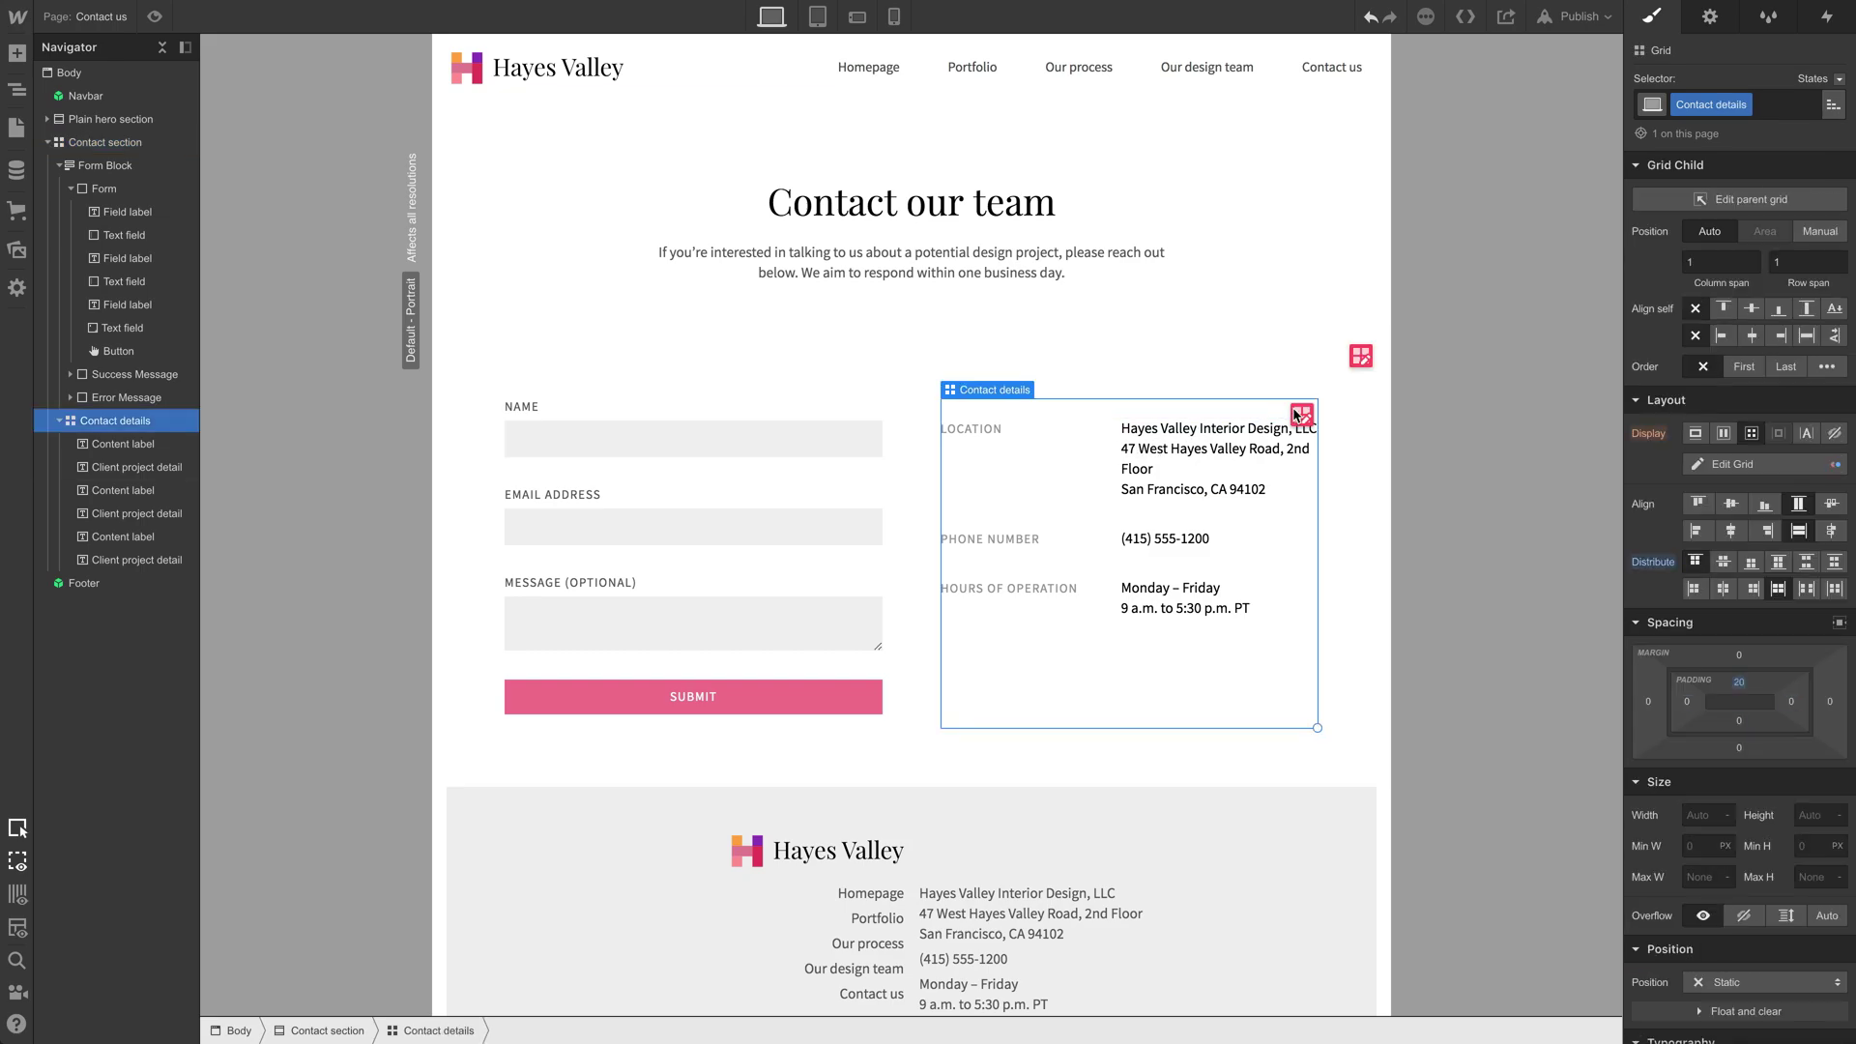
pyautogui.click(1297, 414)
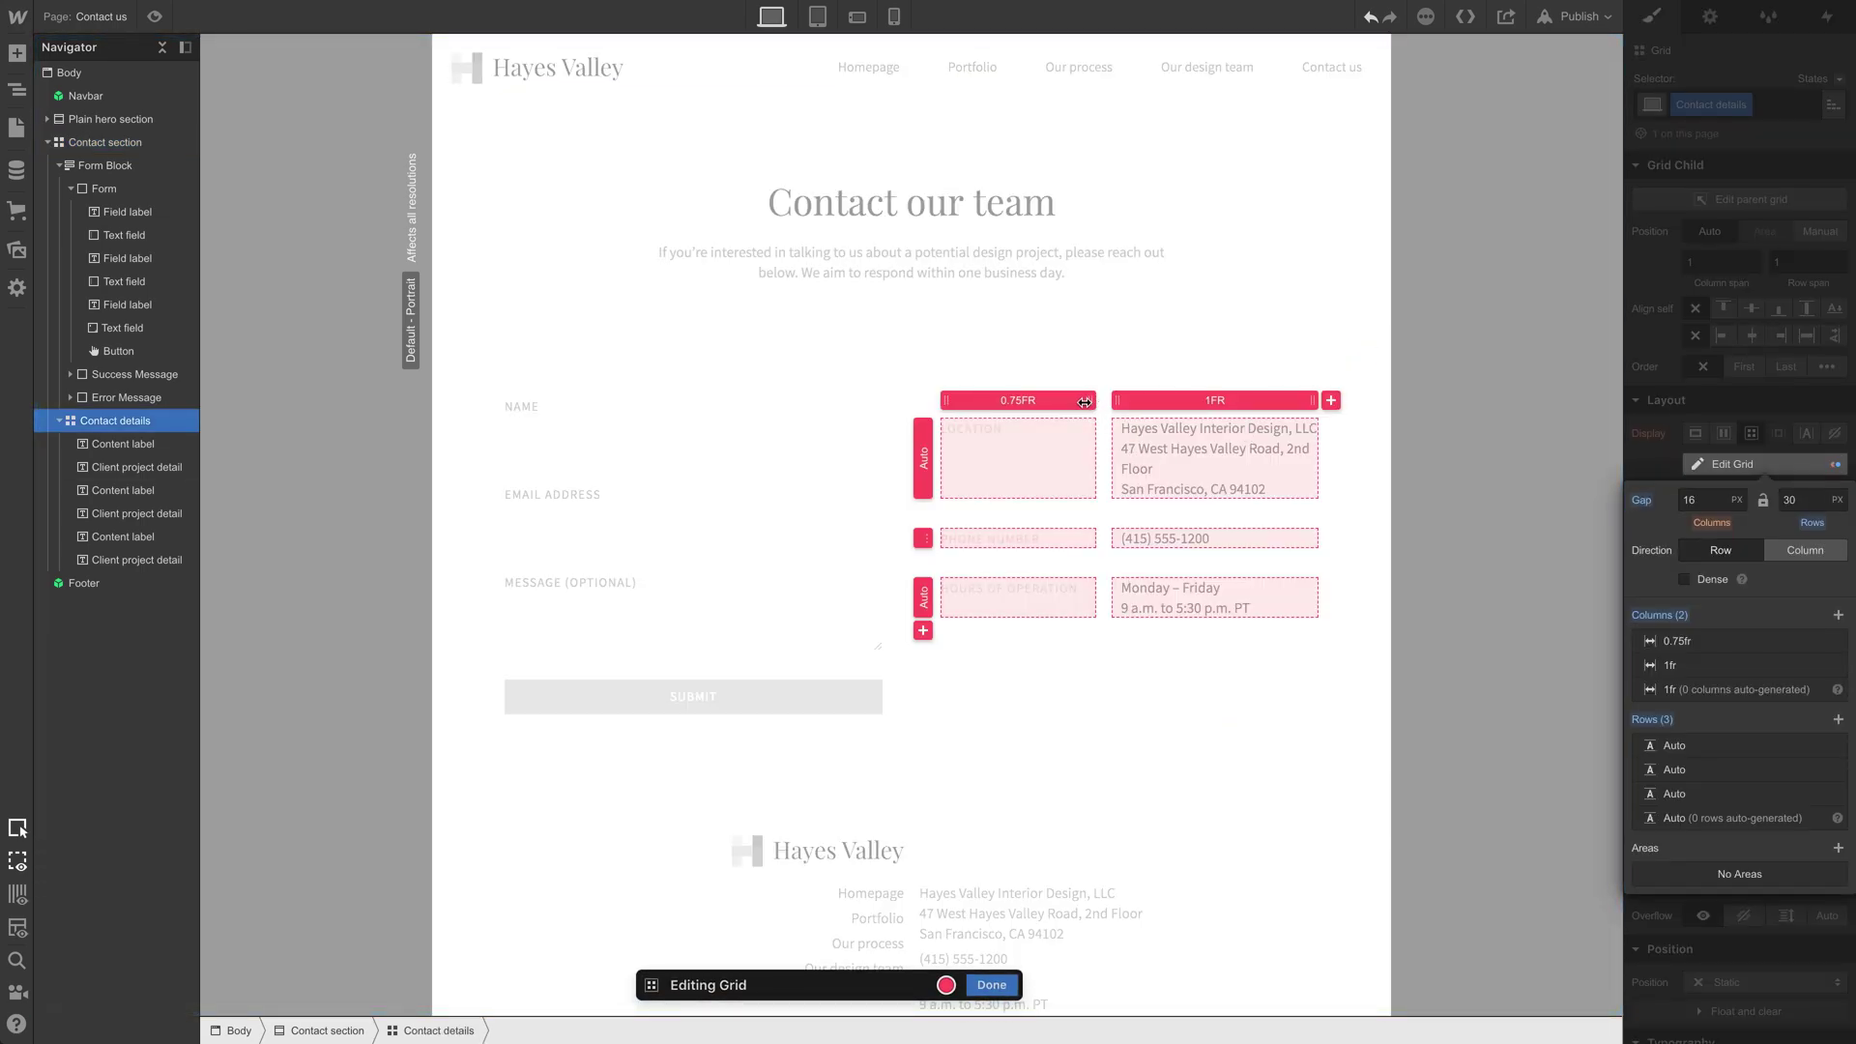
pyautogui.moveTo(1046, 405); pyautogui.dragTo(1032, 407)
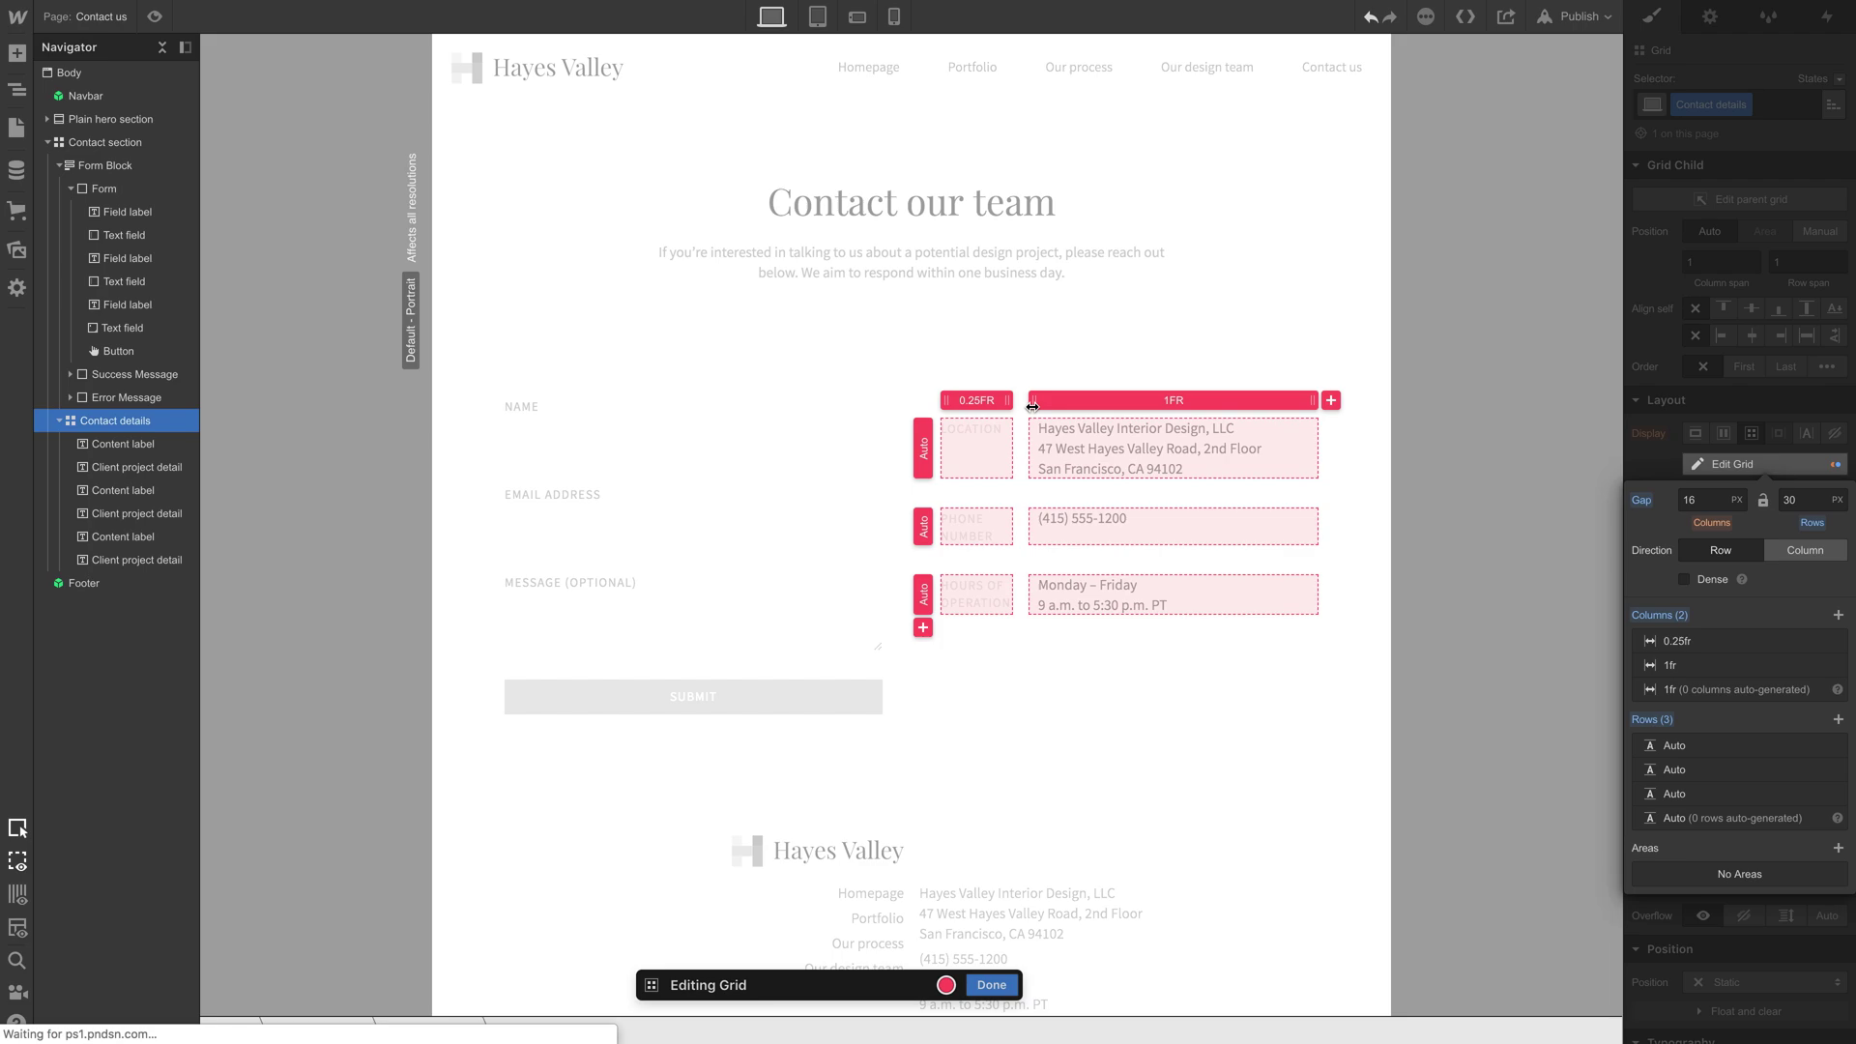
pyautogui.click(975, 403)
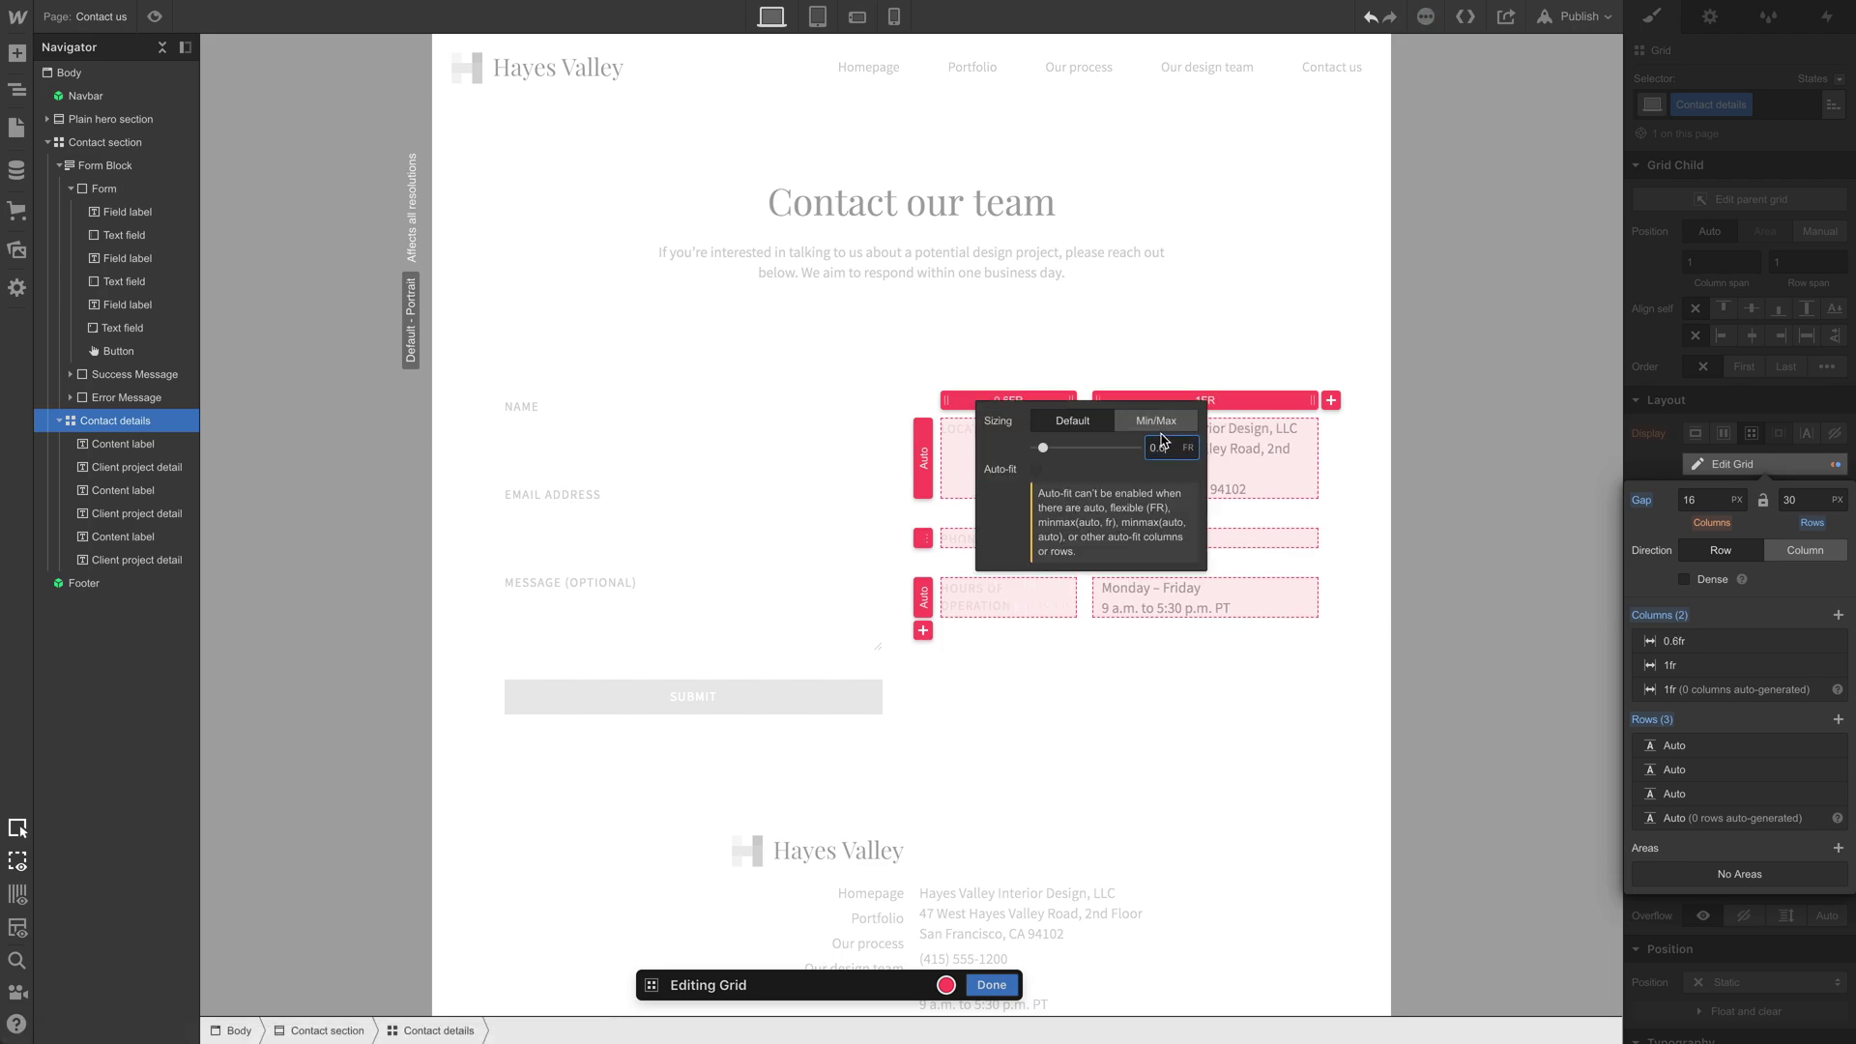
pyautogui.write('5')
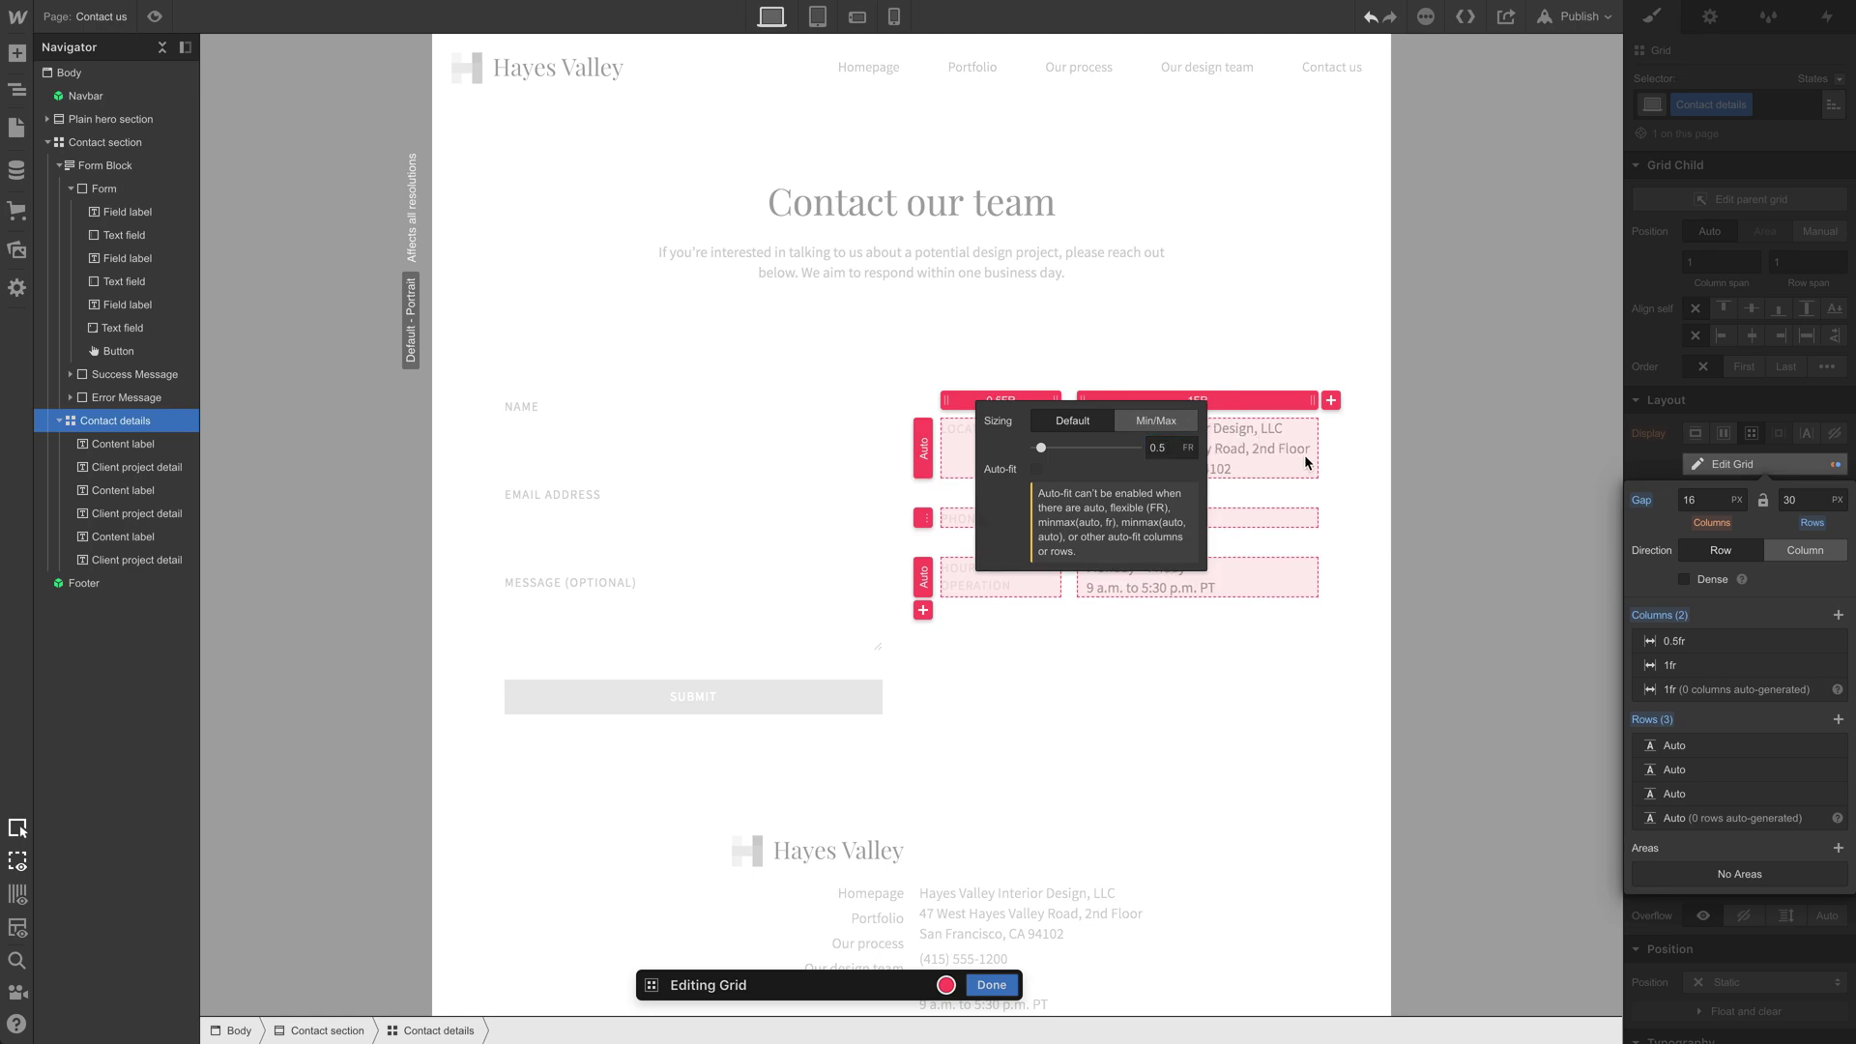
pyautogui.press('Escape')
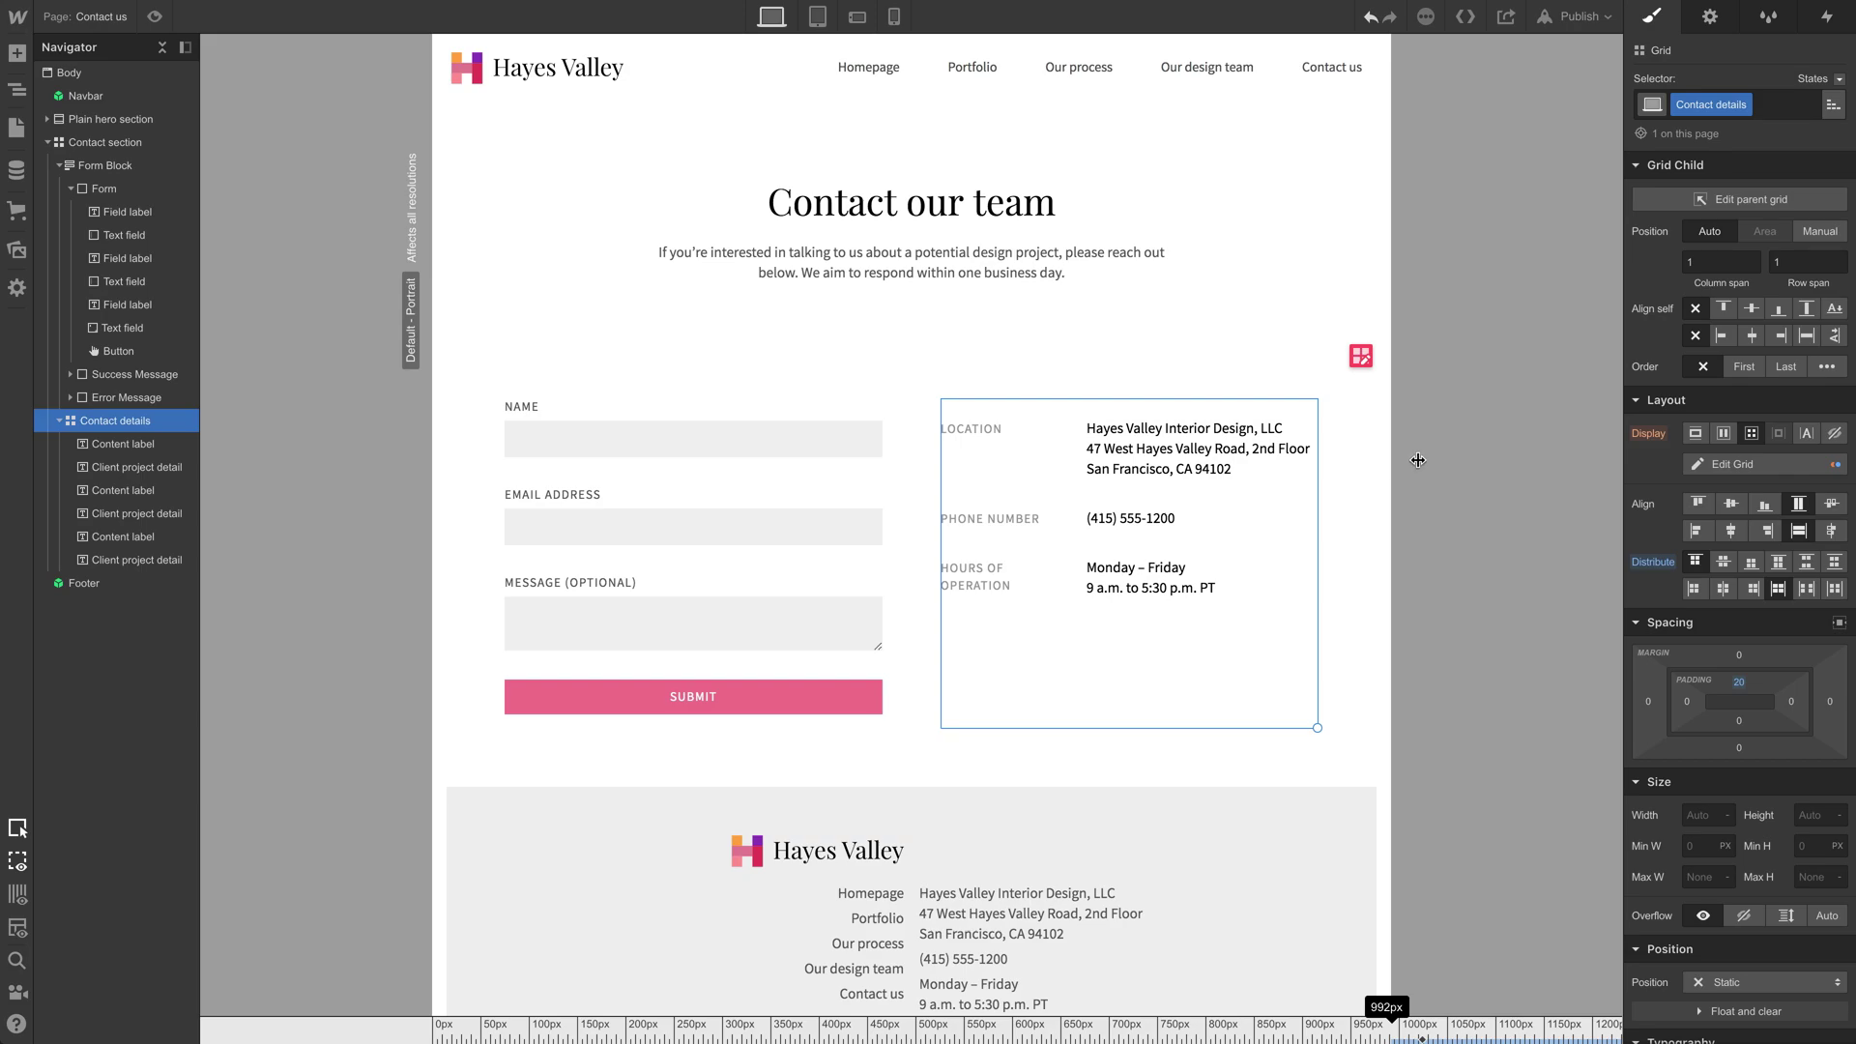
# Step: Set the Contact section's top padding to 30 and check it at a 1472px-wide preview
pyautogui.moveTo(1417, 460)
pyautogui.mouseDown()
pyautogui.moveTo(1615, 460)
pyautogui.moveTo(1392, 484)
pyautogui.mouseUp()
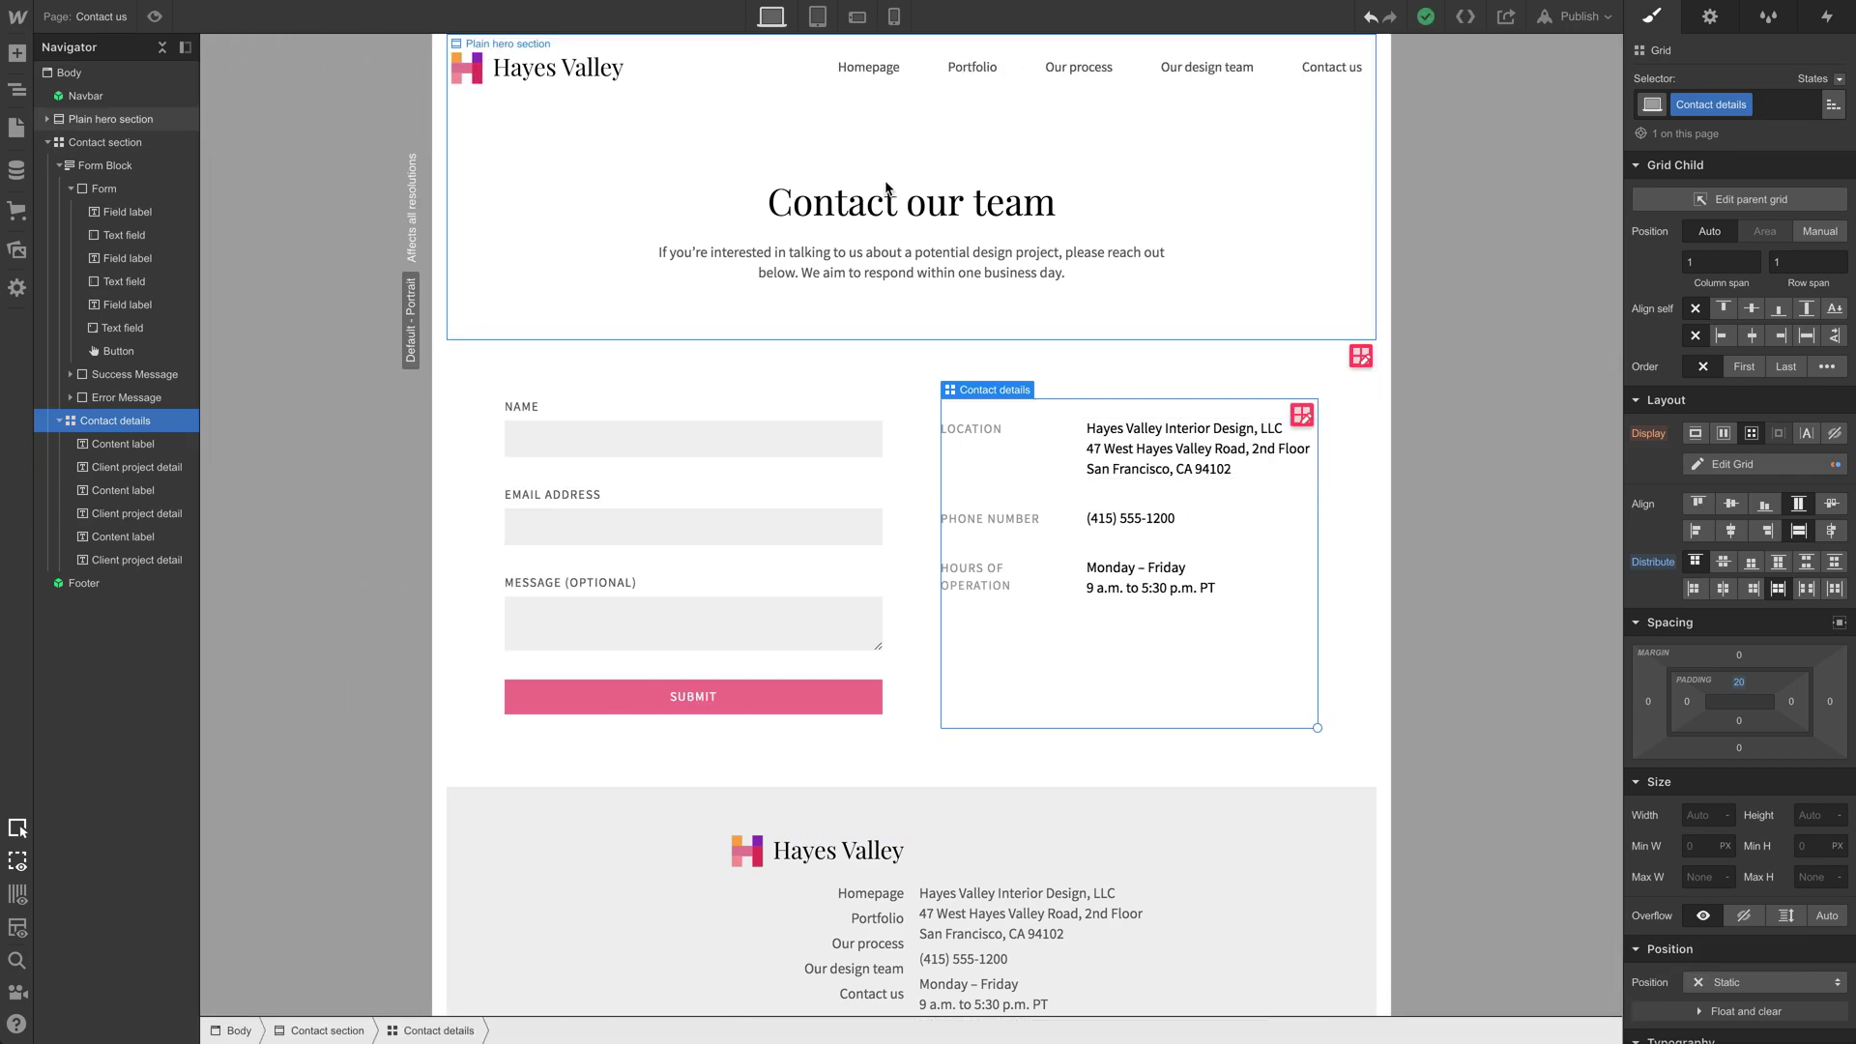
pyautogui.click(902, 141)
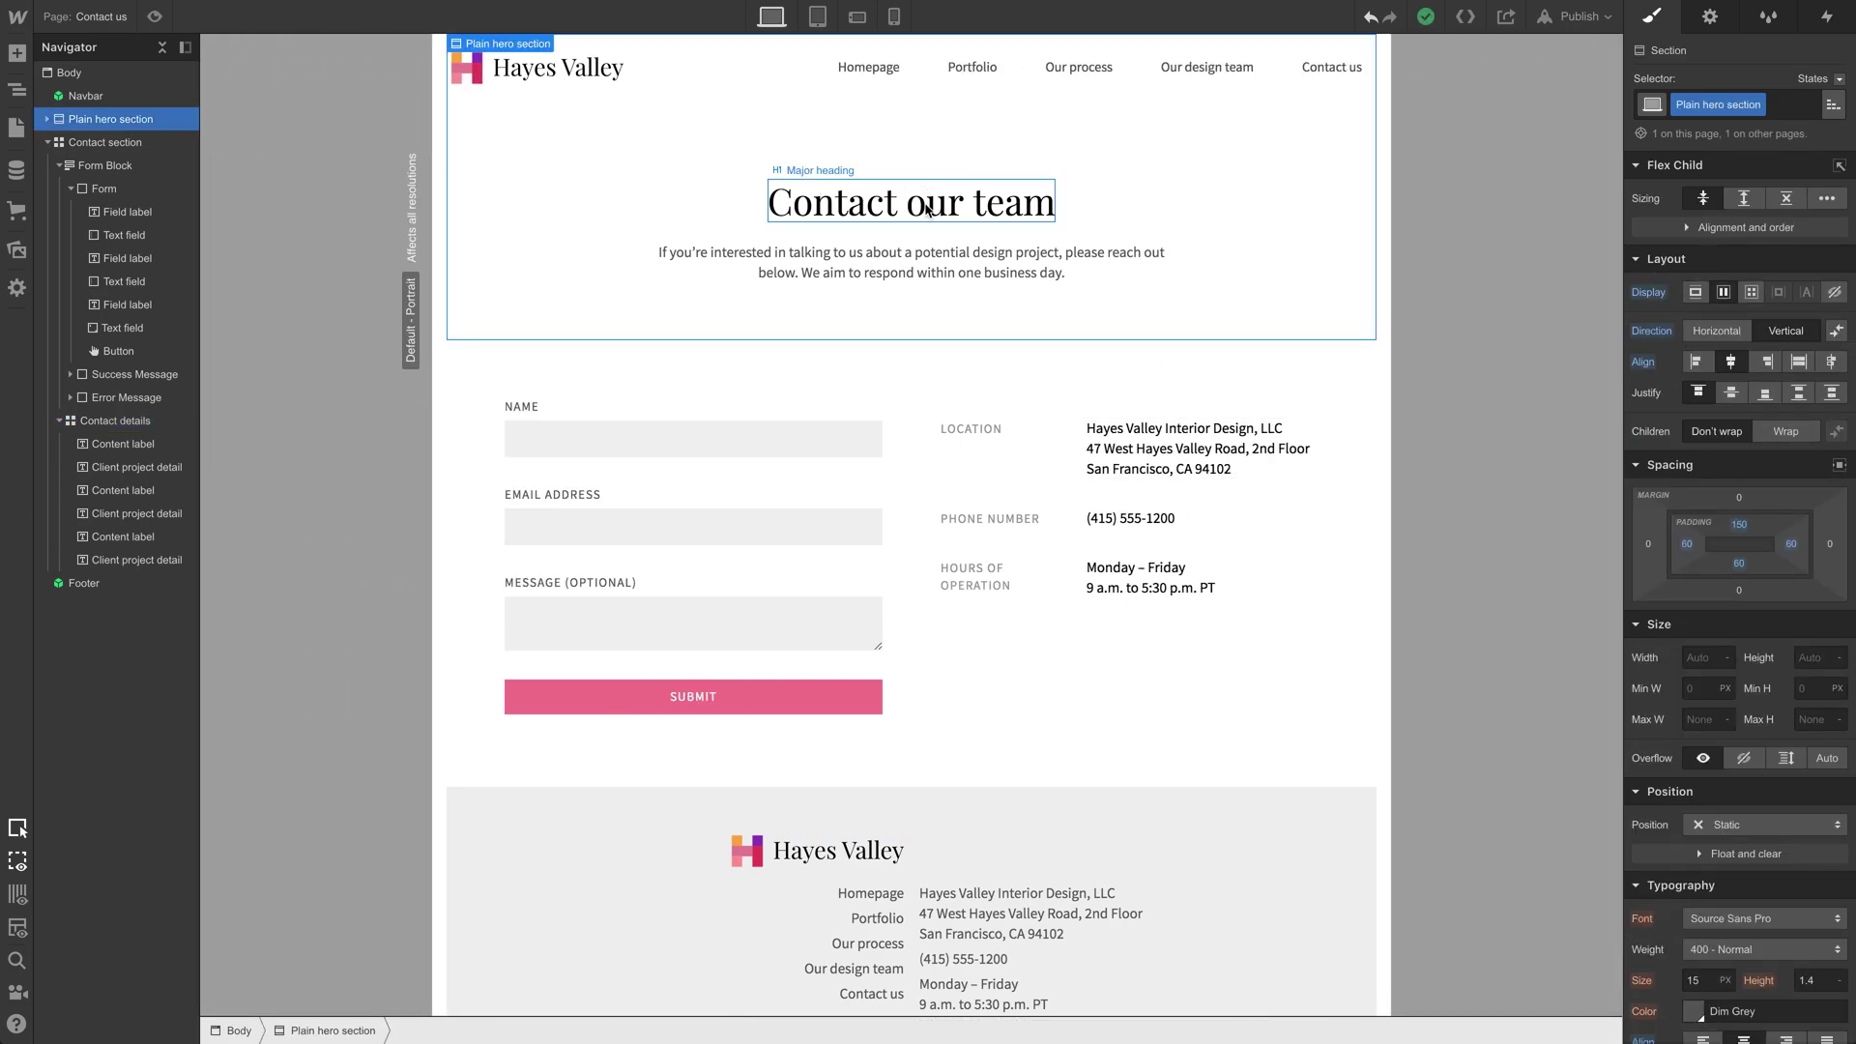
pyautogui.click(915, 392)
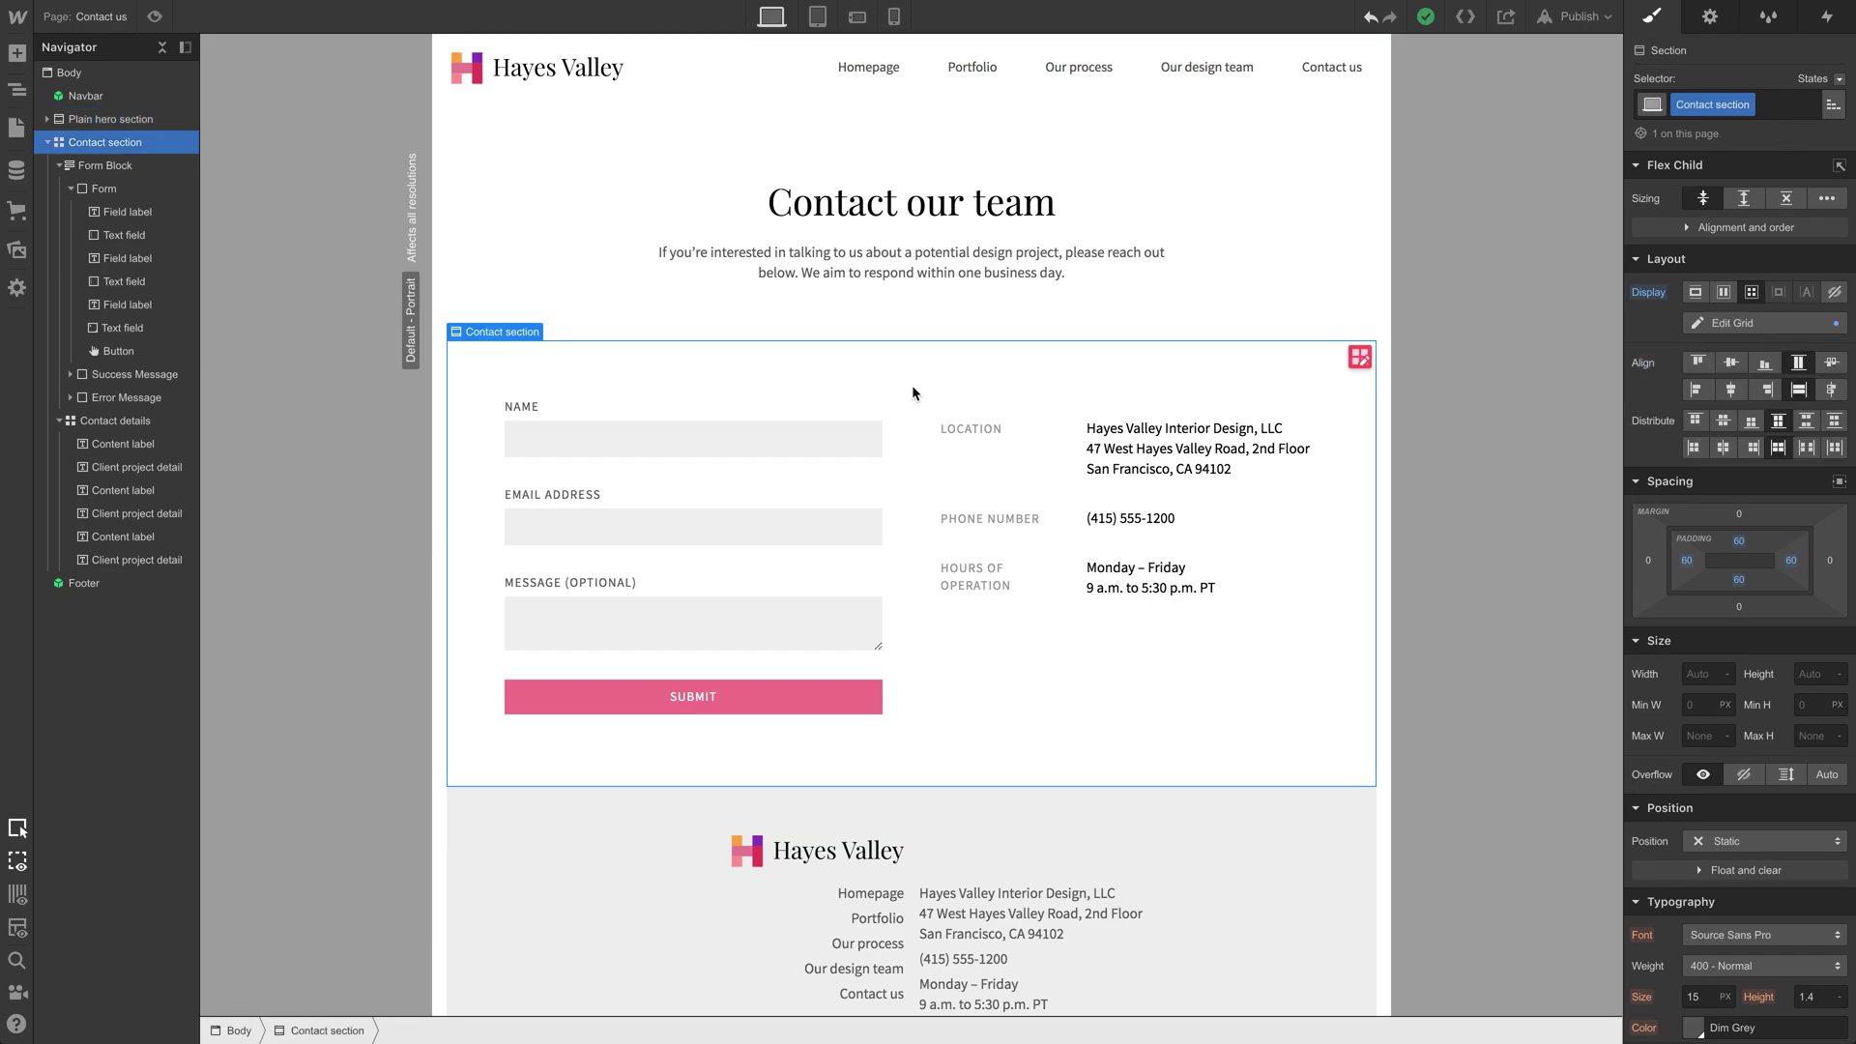
pyautogui.click(1740, 542)
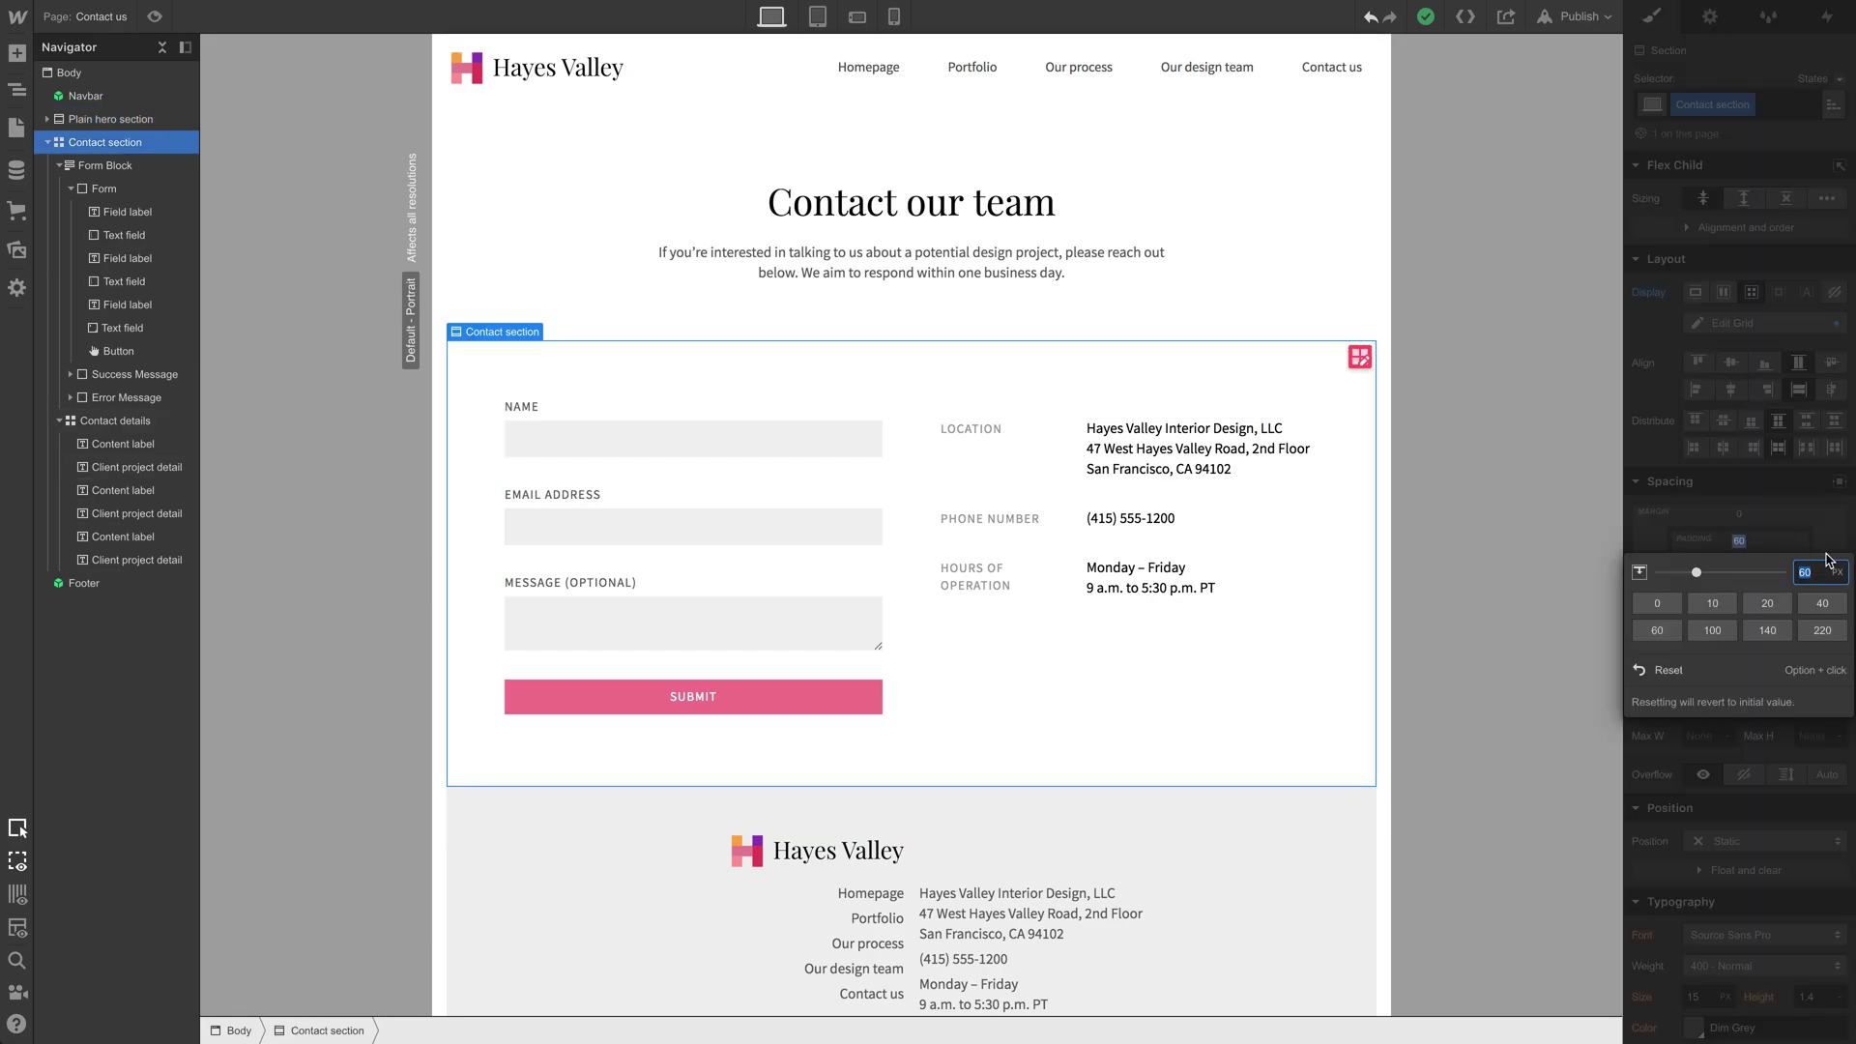
pyautogui.press('Return')
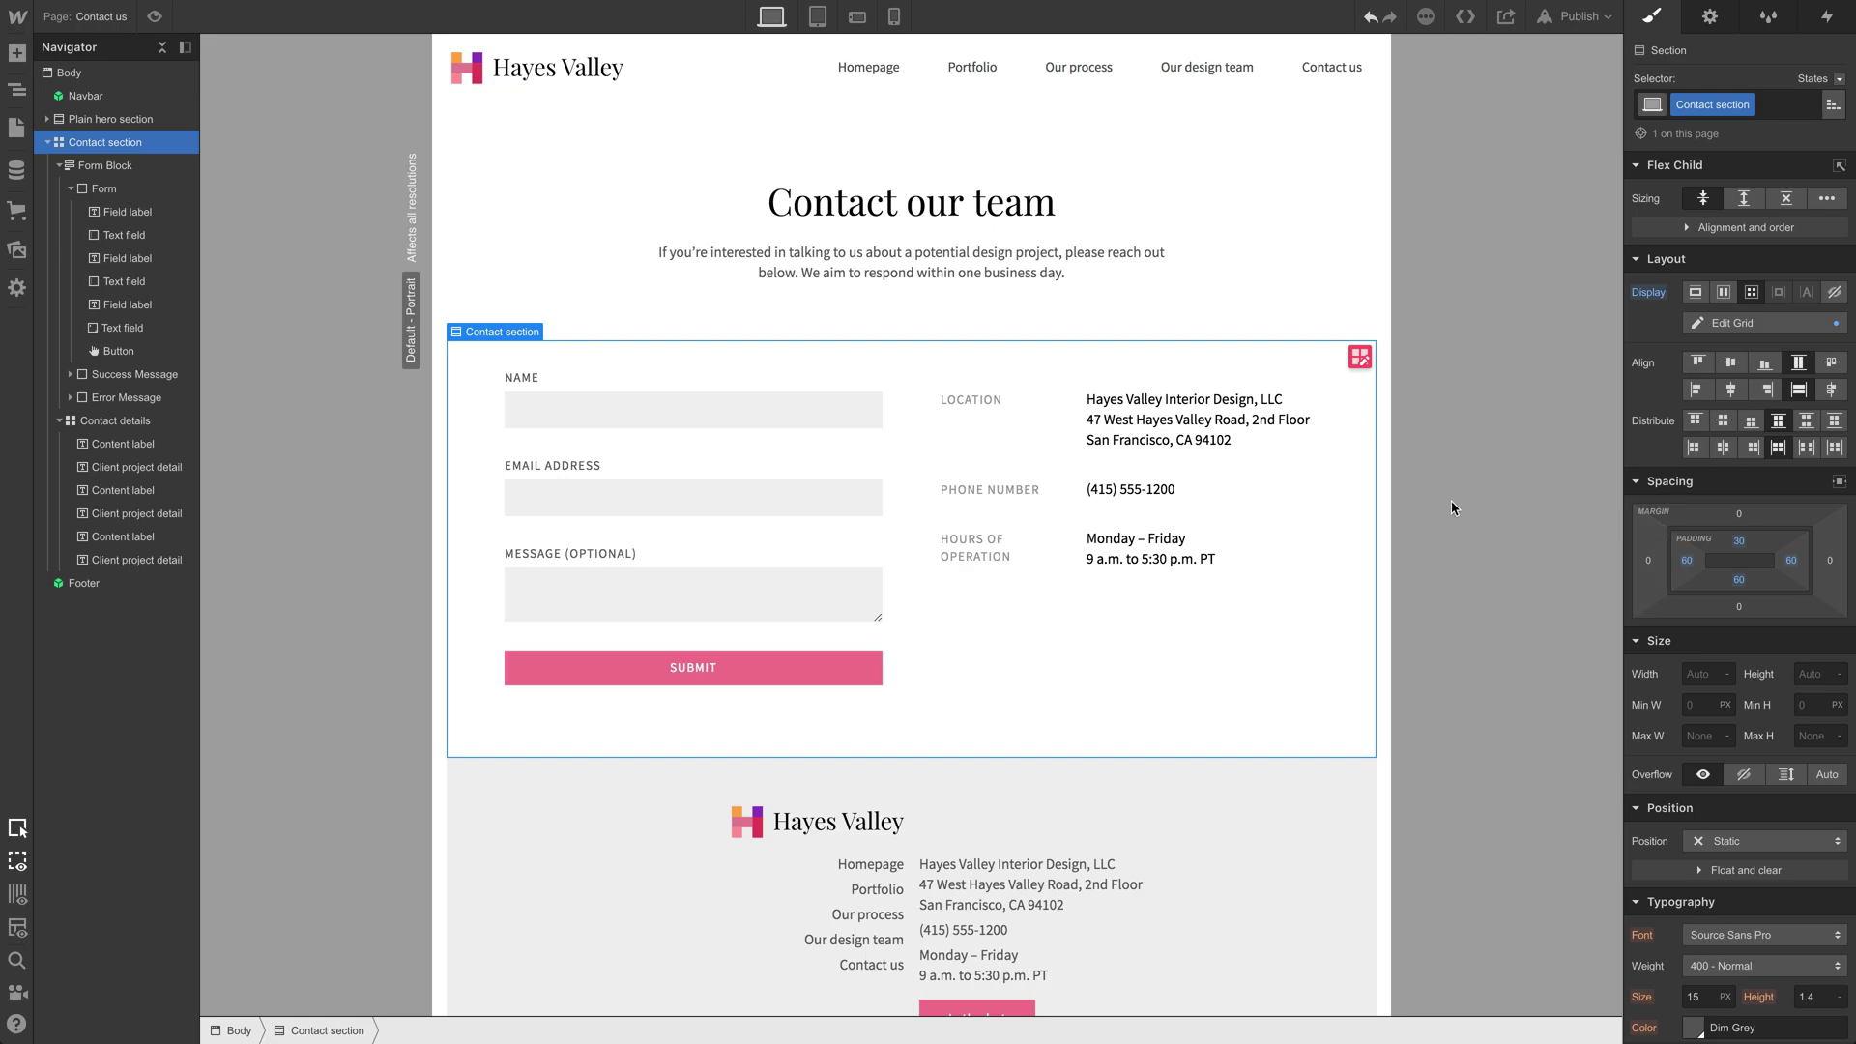
pyautogui.moveTo(1393, 482); pyautogui.dragTo(1675, 492)
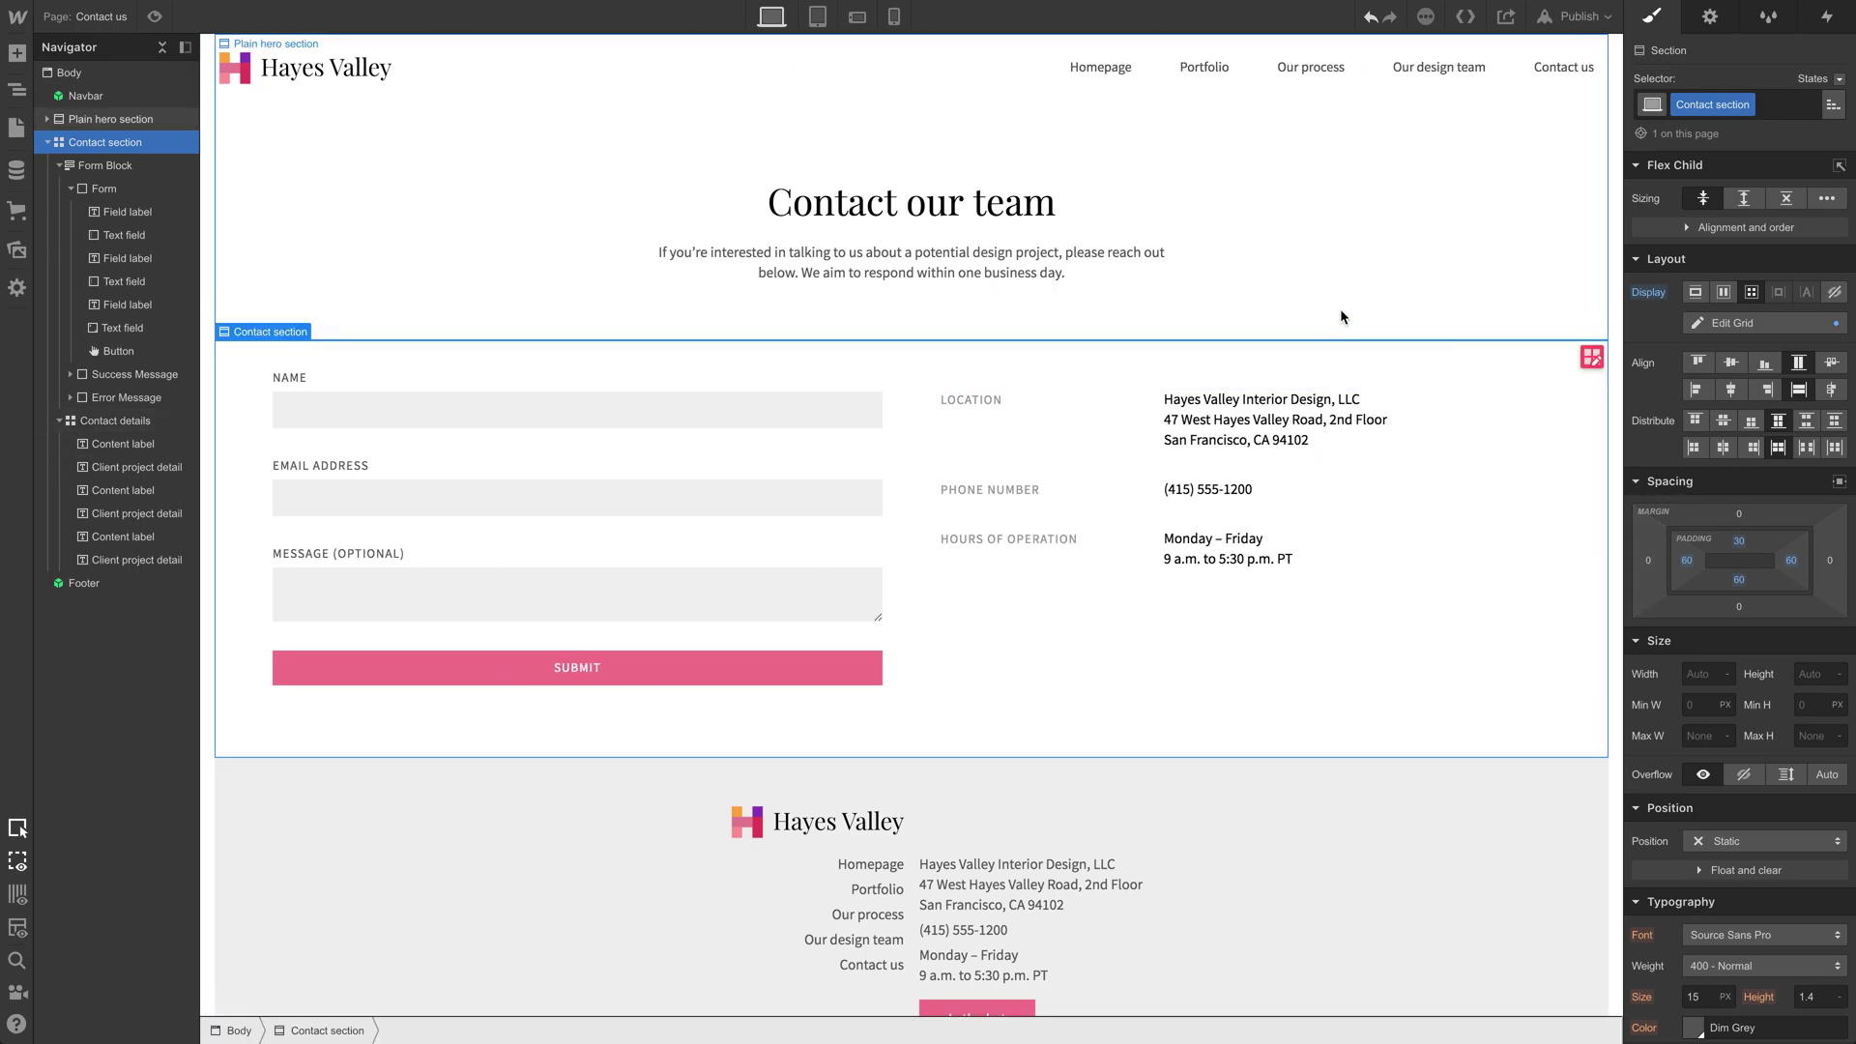
pyautogui.press('Escape')
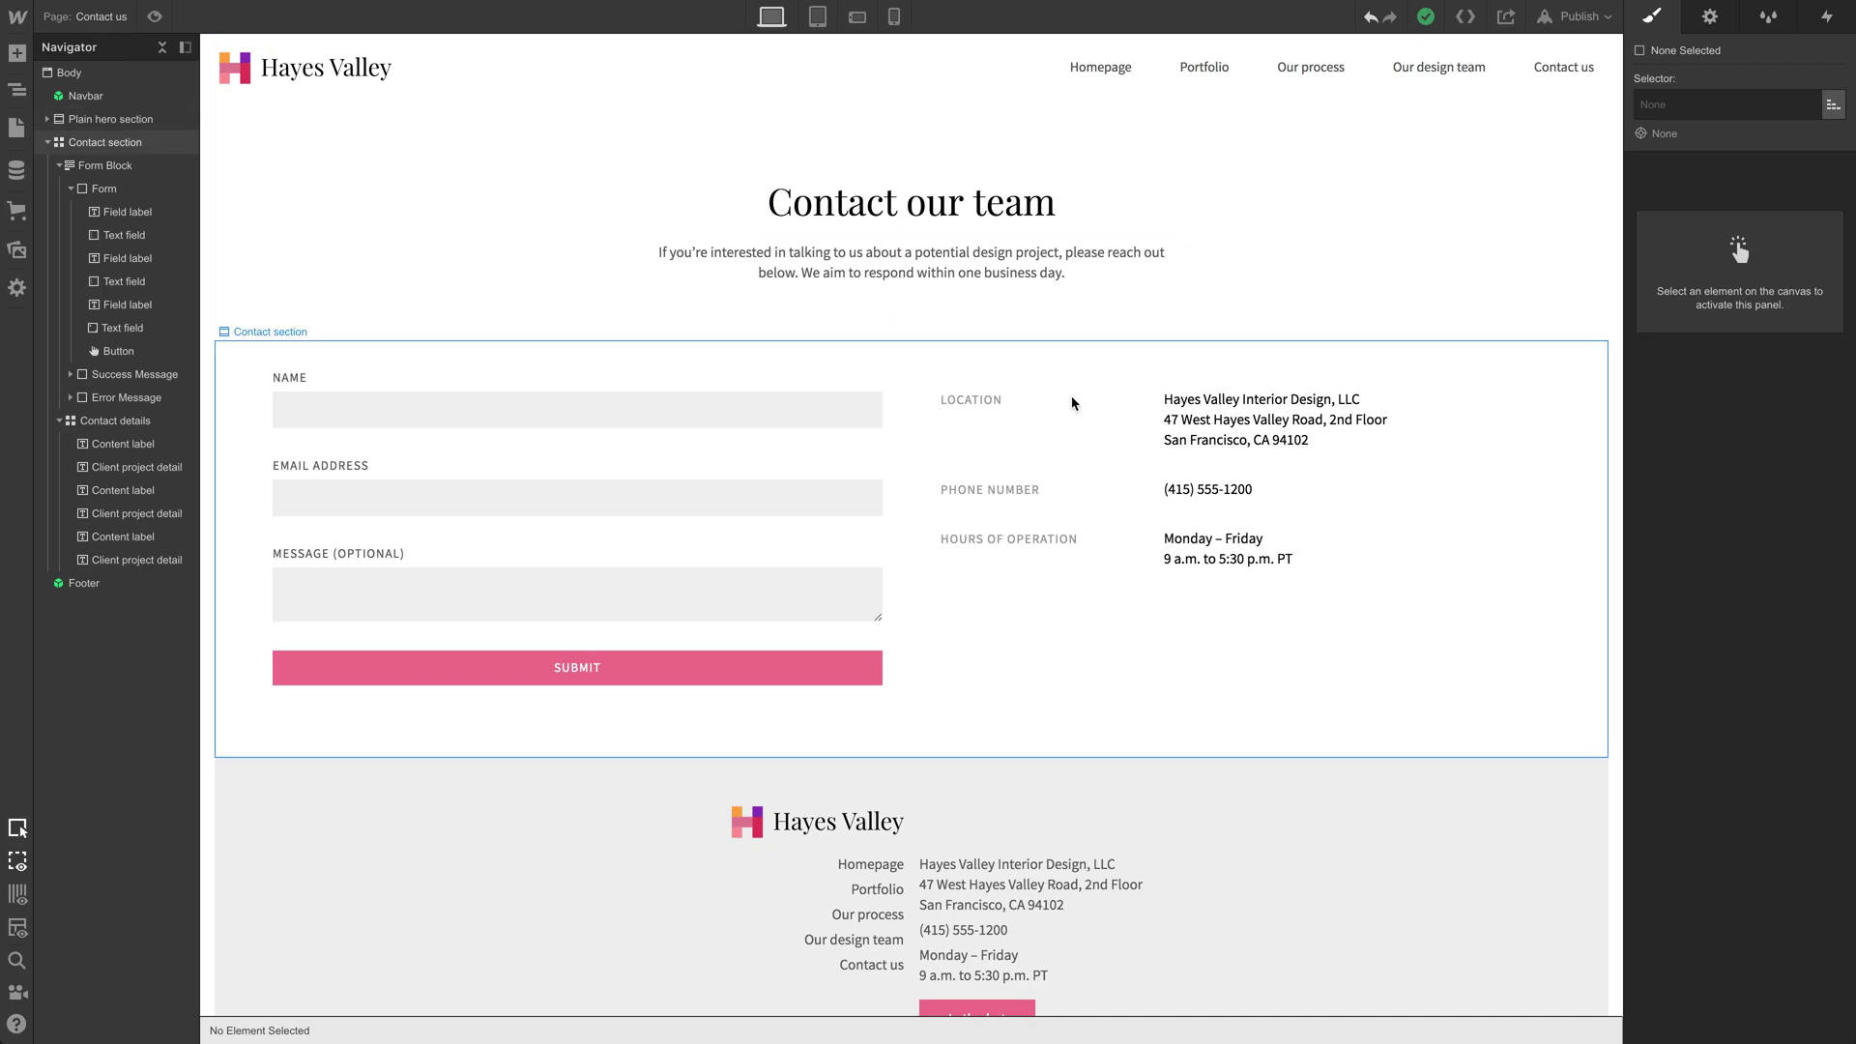
pyautogui.scroll(-1, 1284, 318)
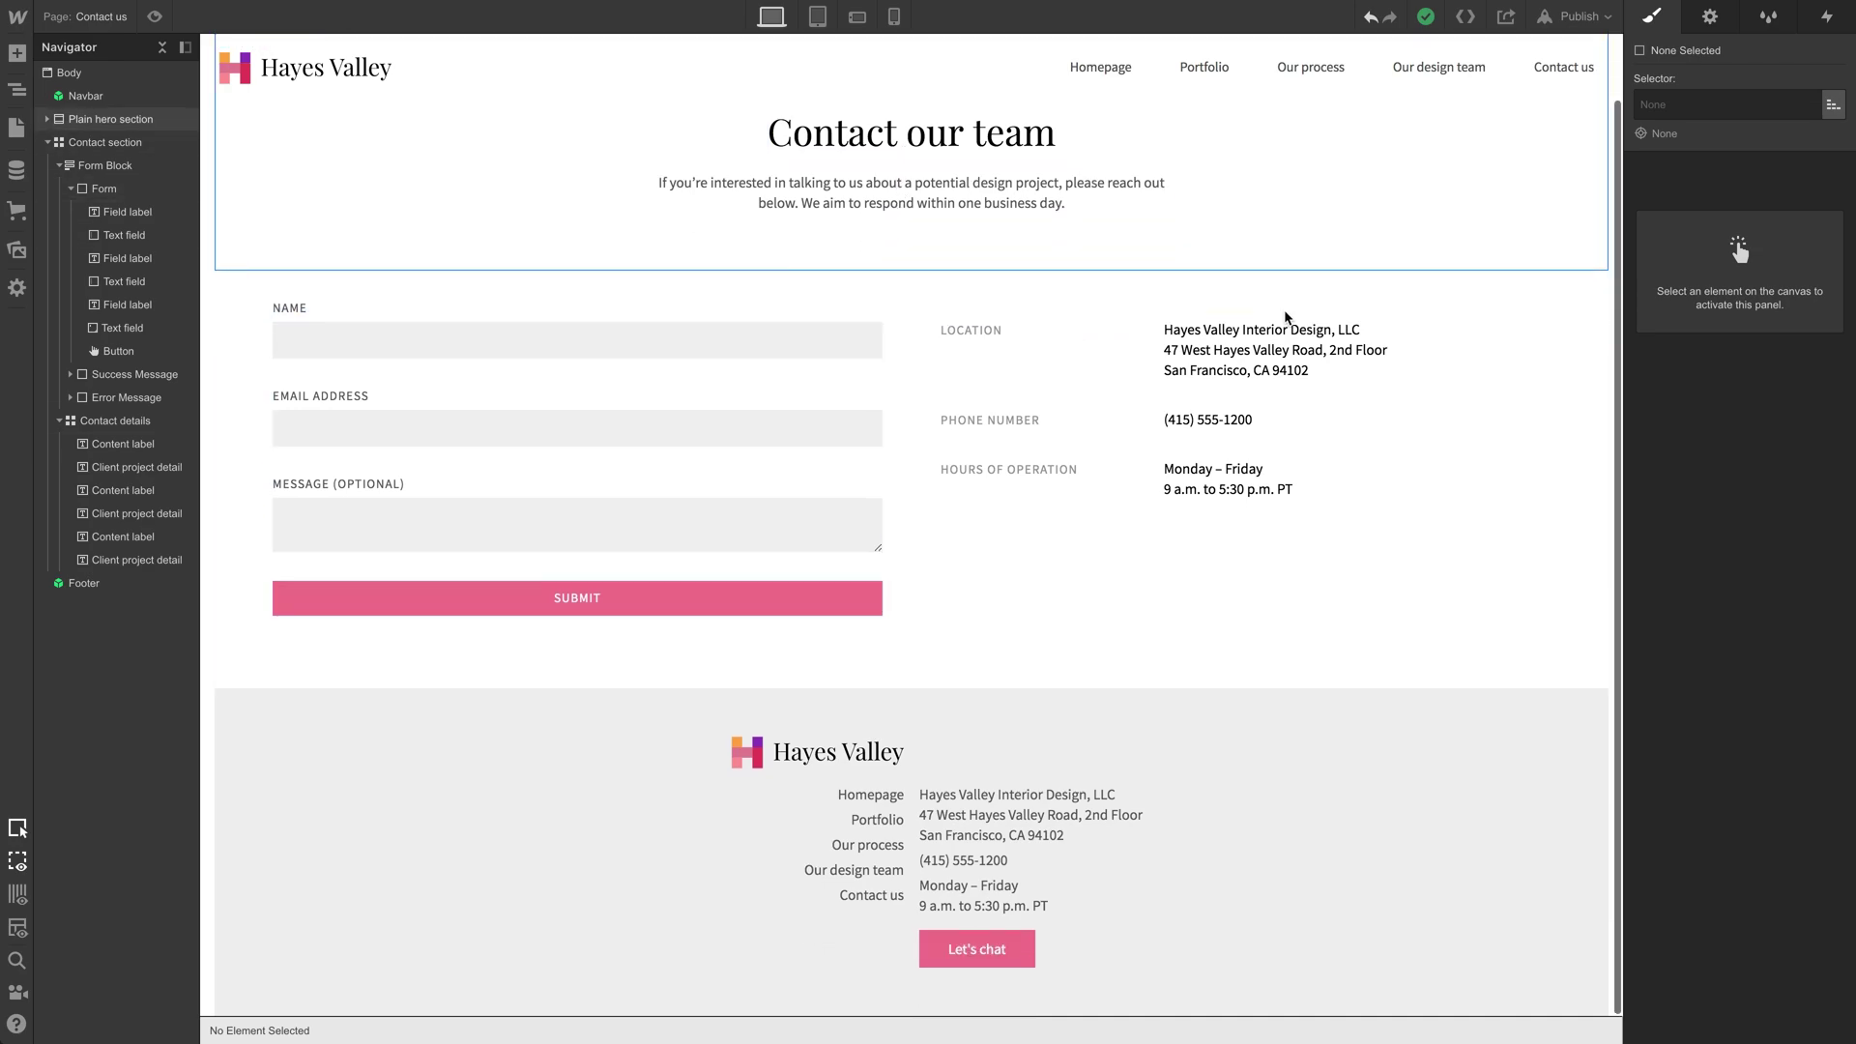
pyautogui.scroll(1, 1243, 304)
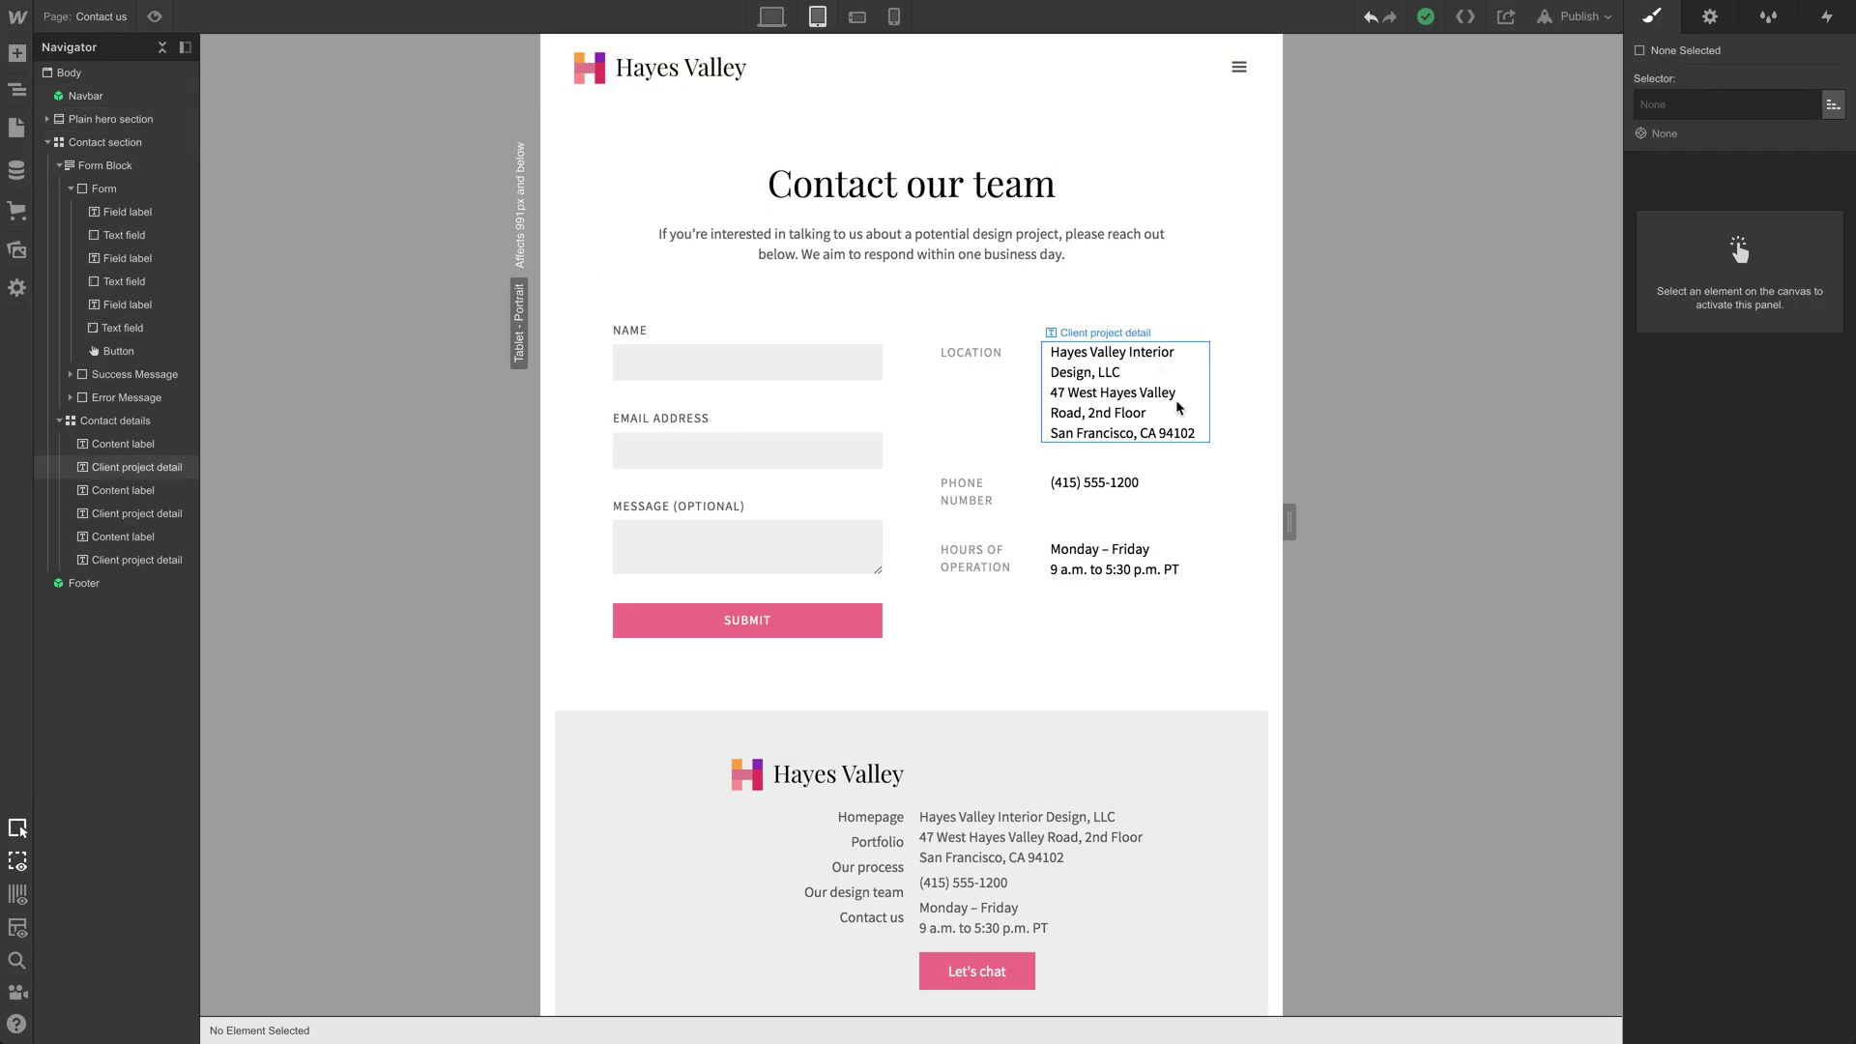
# Step: At Tablet, delete the 0.5fr label column from the Contact details grid so labels stack above details
pyautogui.moveTo(1282, 509)
pyautogui.click(1024, 463)
pyautogui.click(1193, 338)
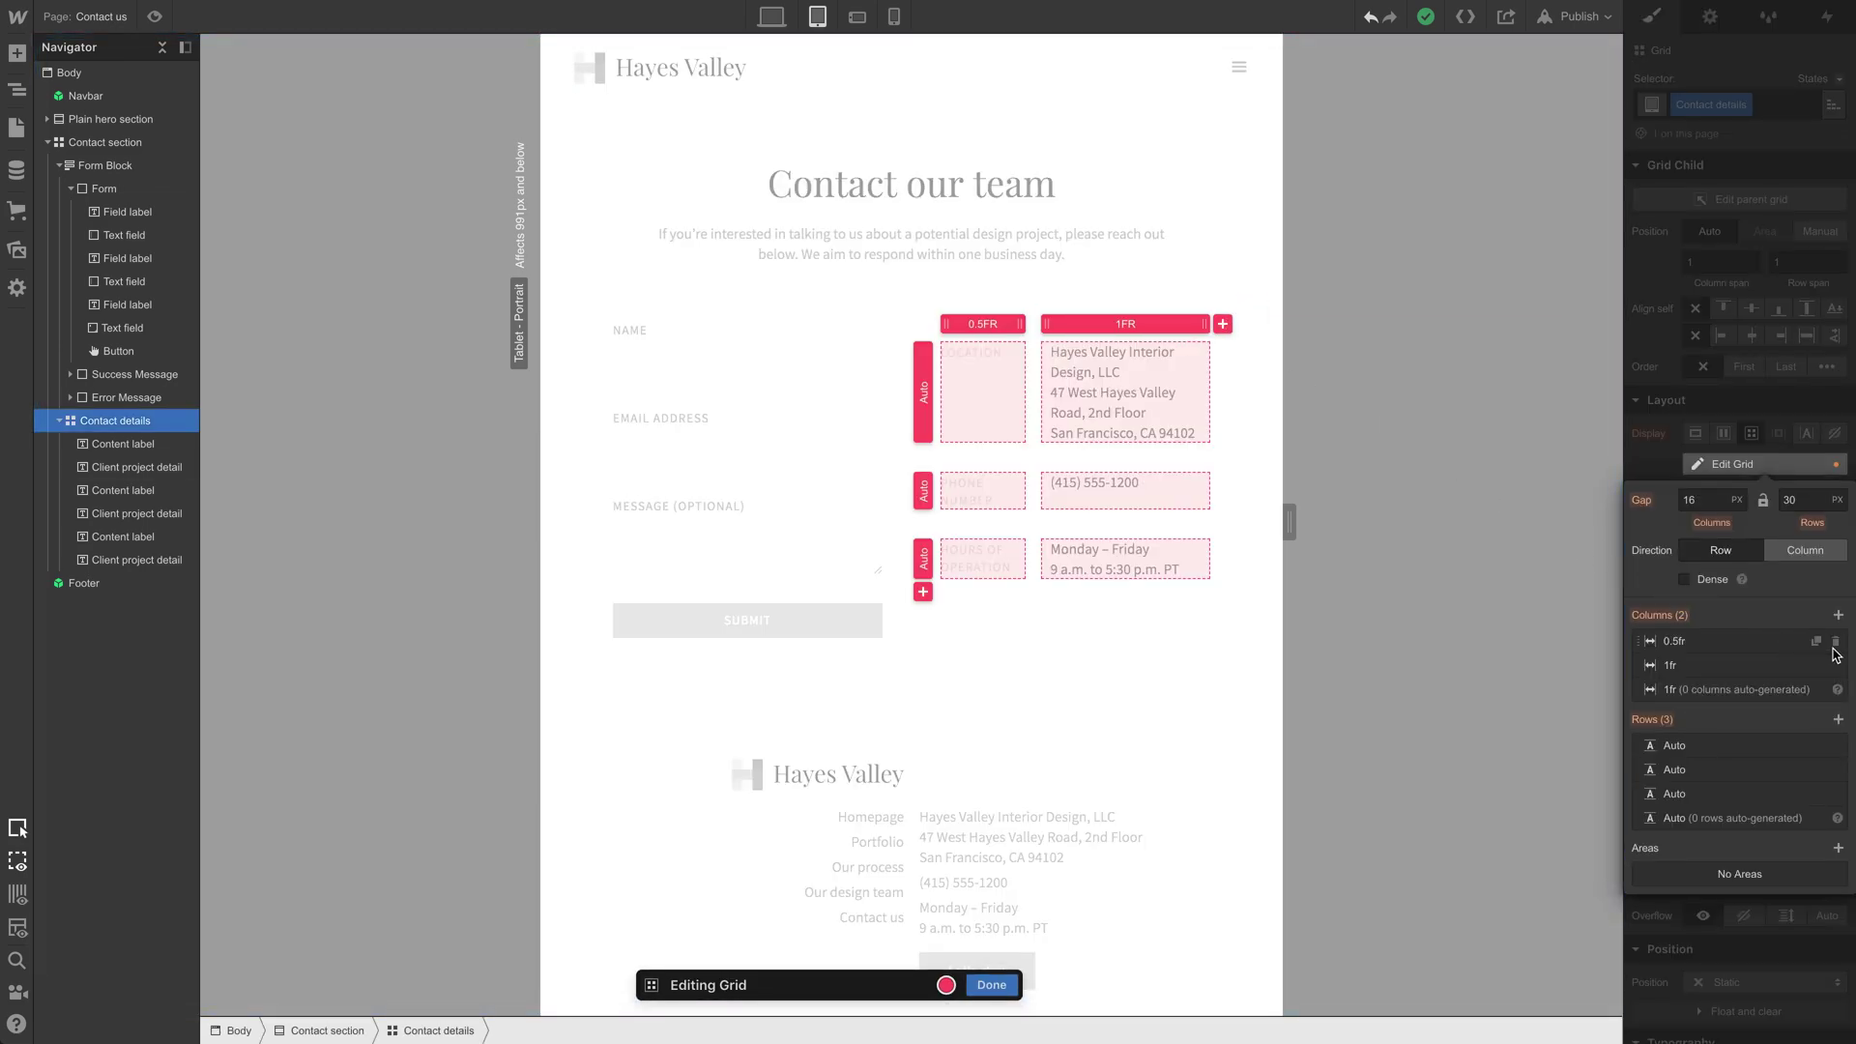
pyautogui.click(1836, 643)
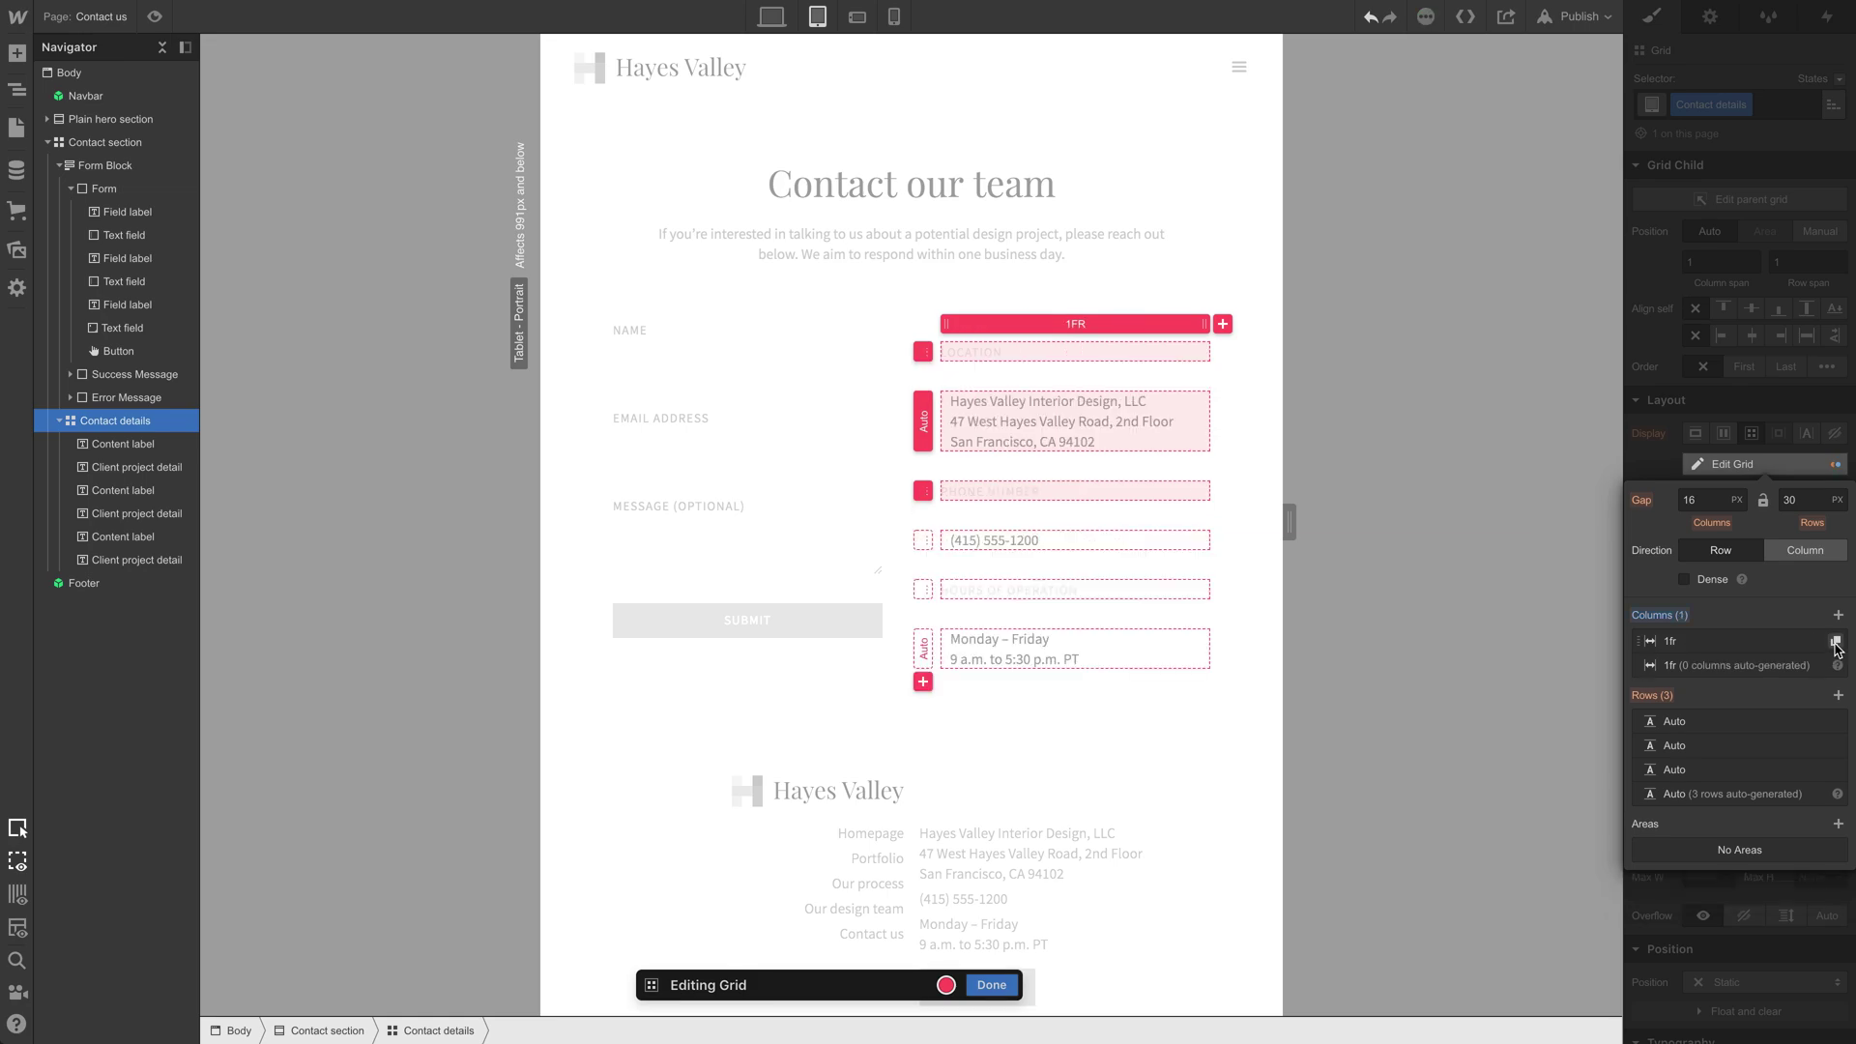
pyautogui.click(993, 985)
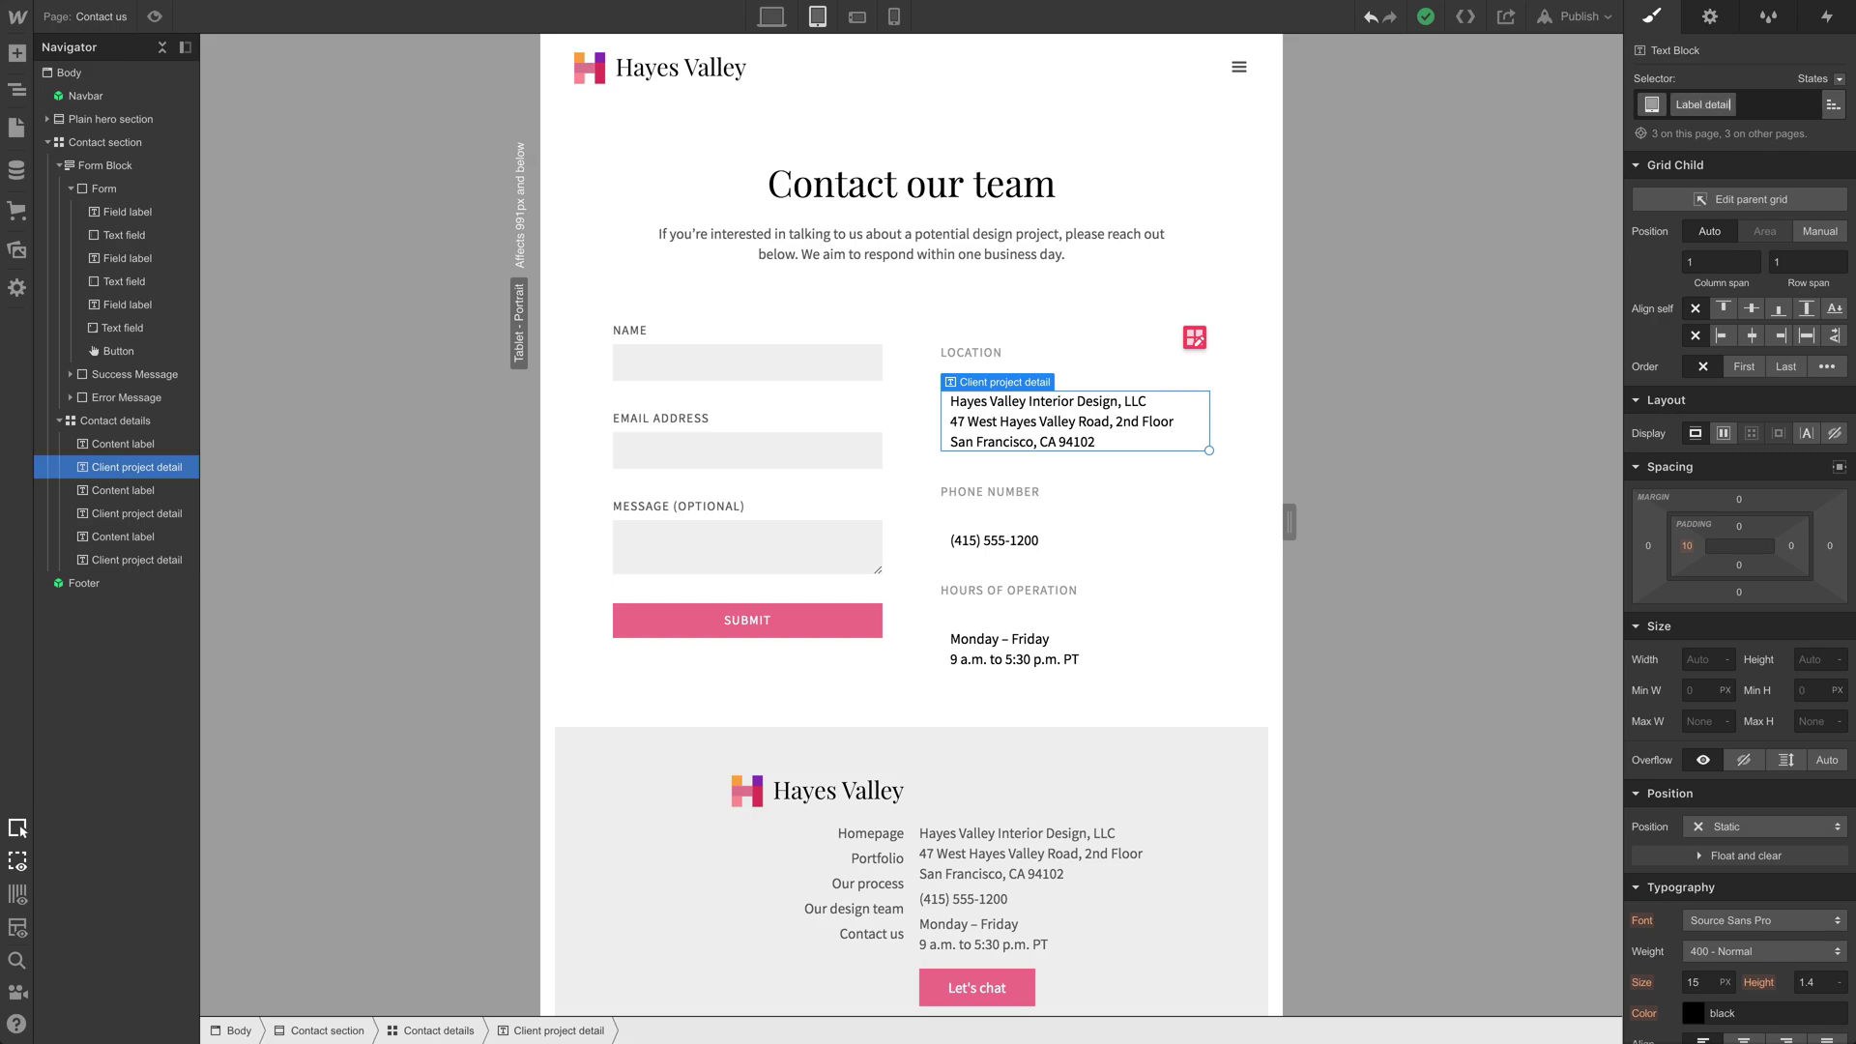
# Step: Add a 'No left padding' combo class to the address Label detail with left padding 0
pyautogui.click(1794, 105)
pyautogui.write('No left padding')
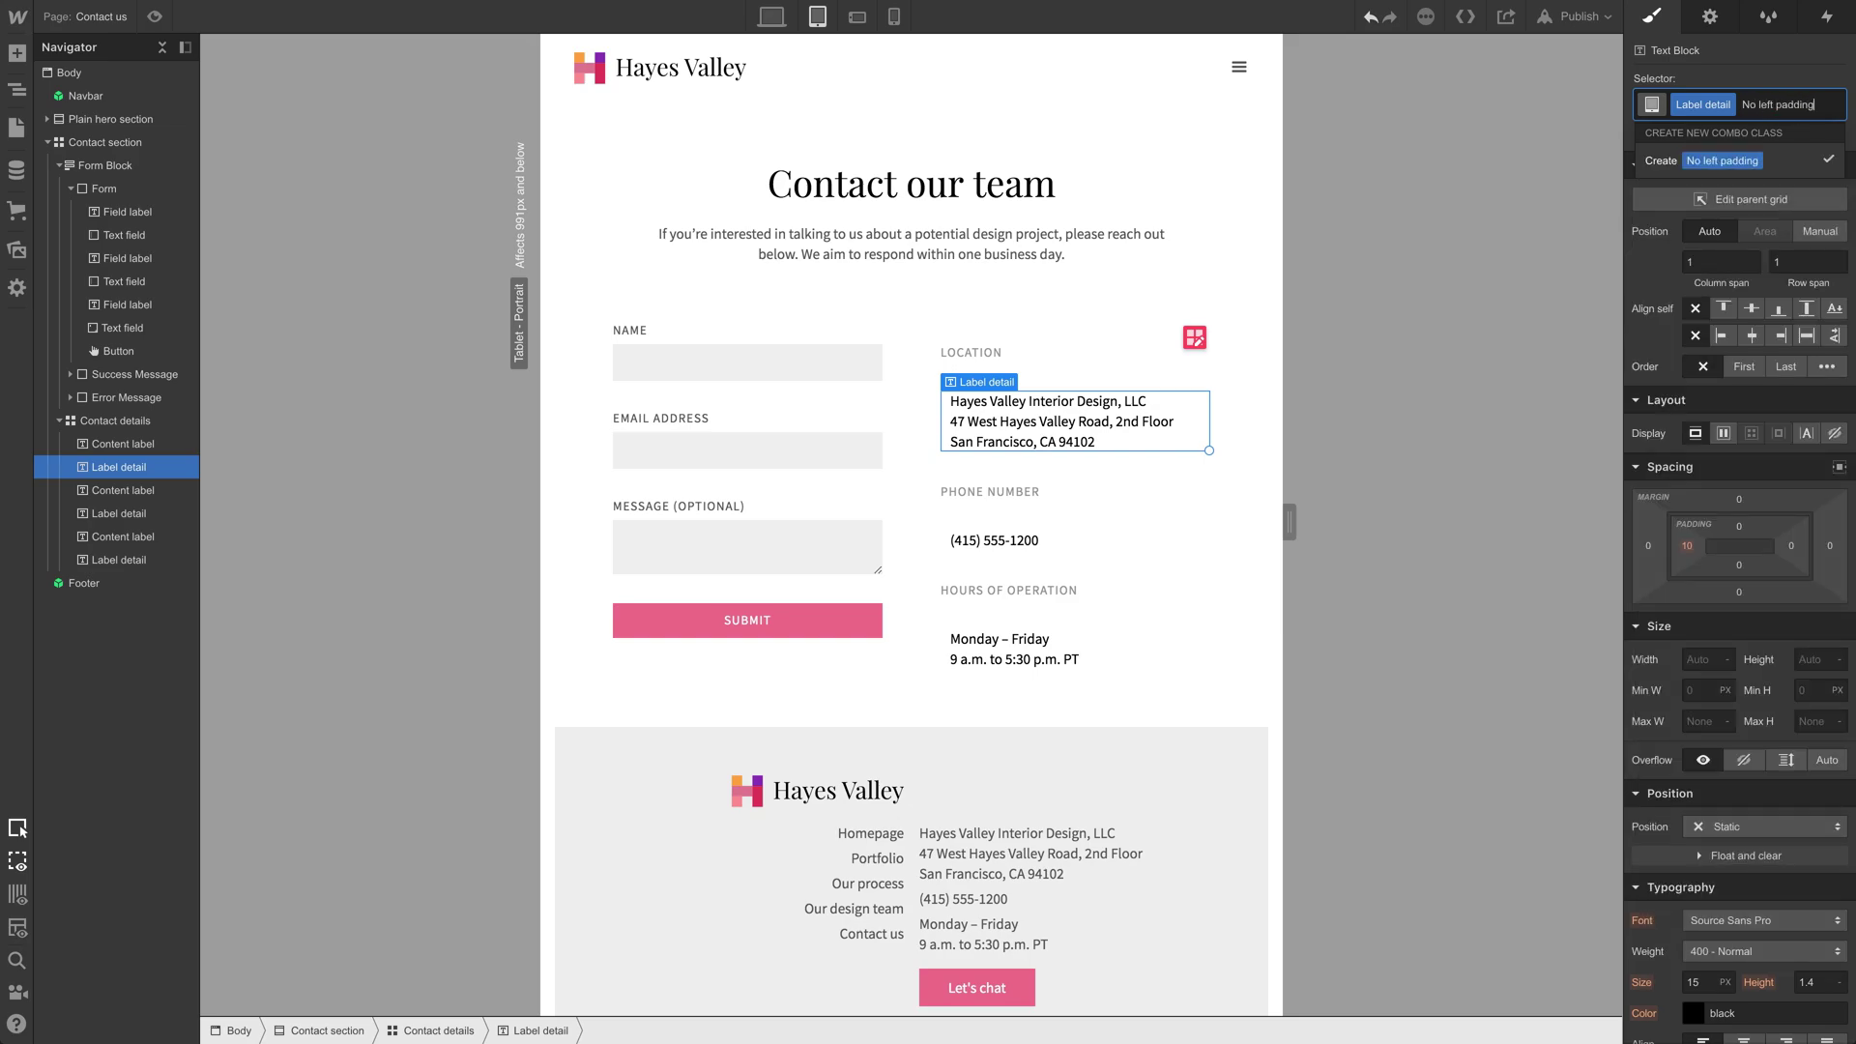
pyautogui.press('Return')
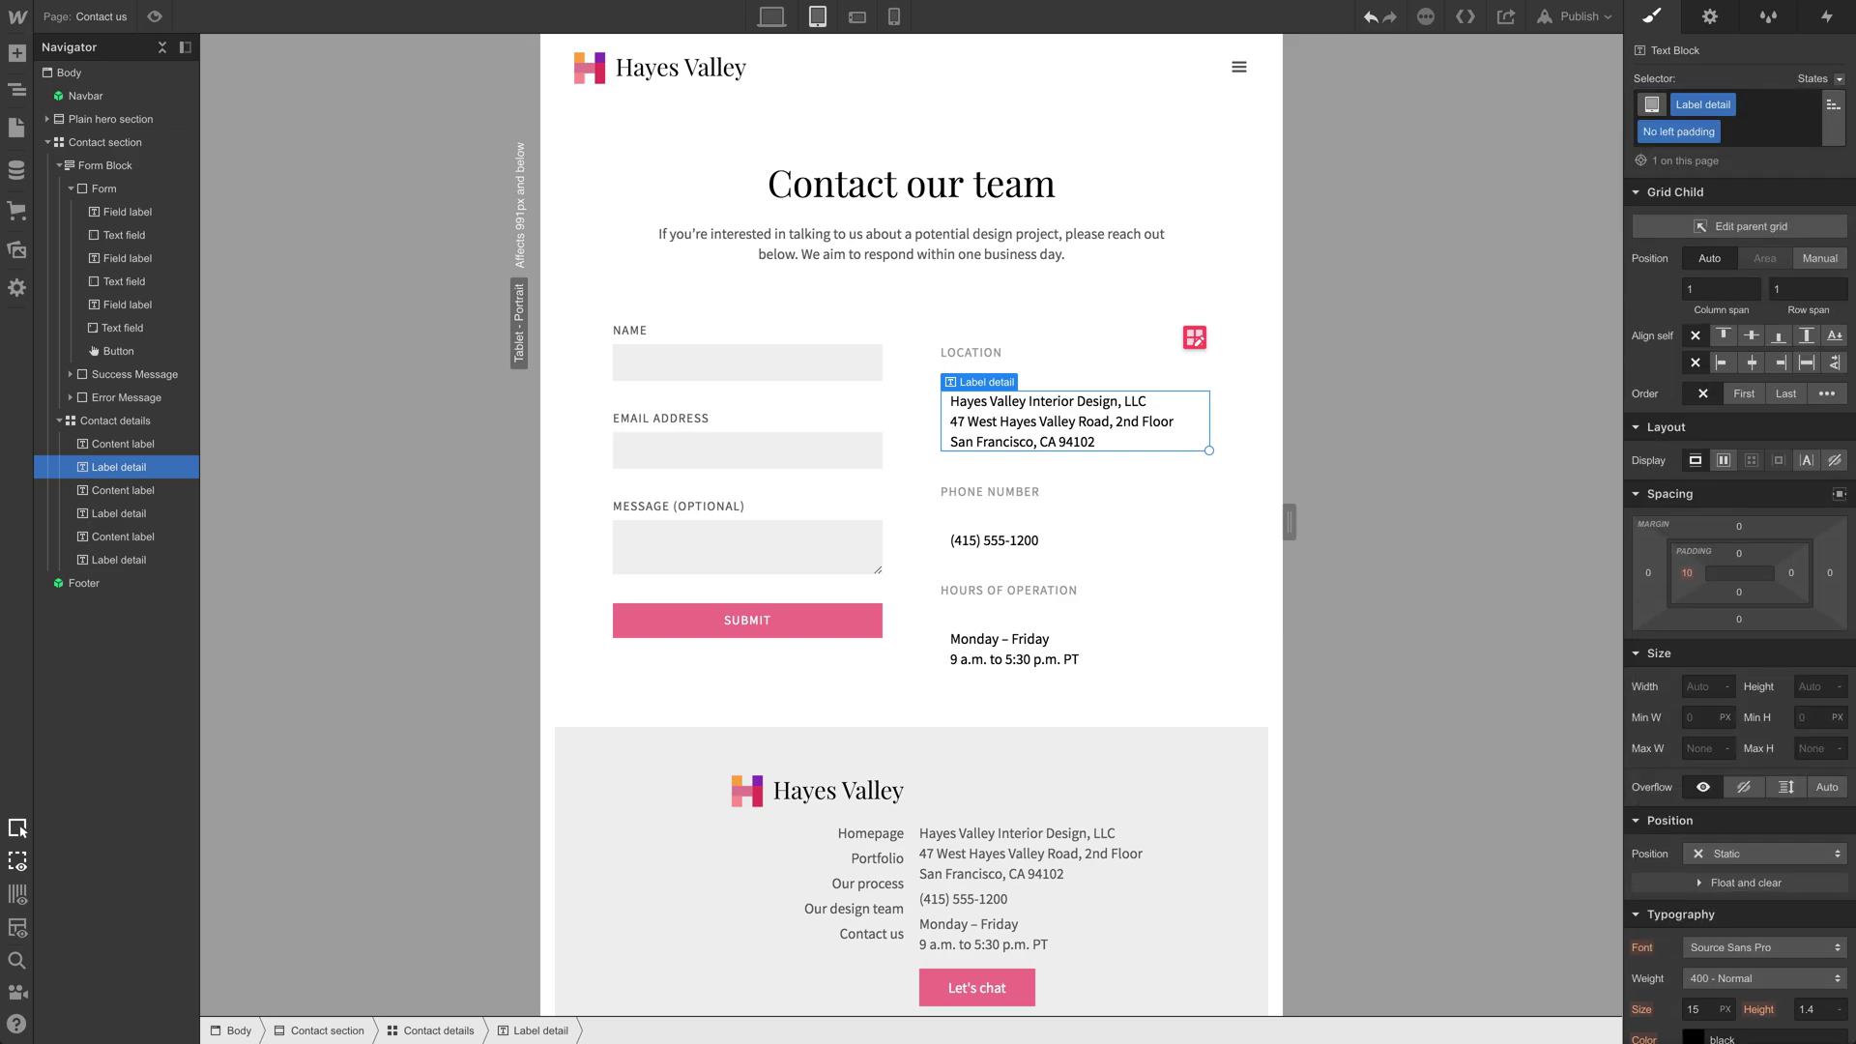
pyautogui.click(1687, 575)
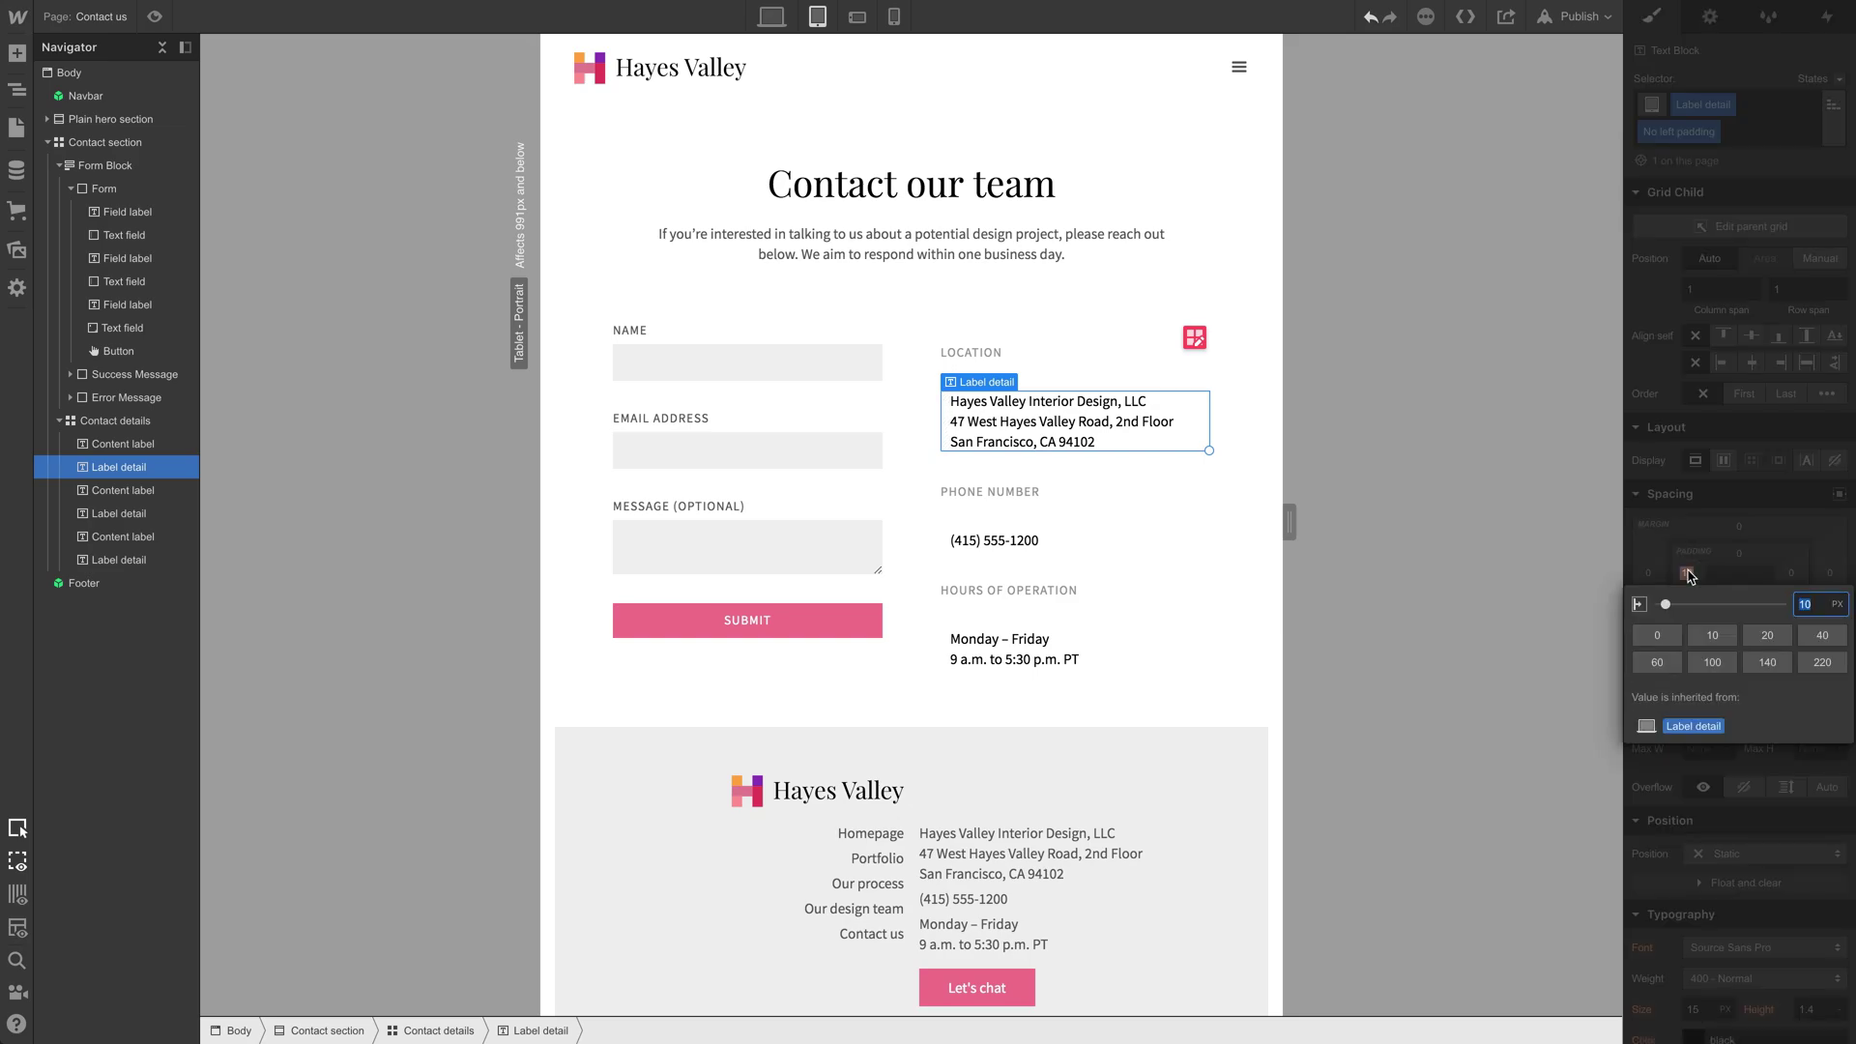
pyautogui.write('0')
pyautogui.press('Return')
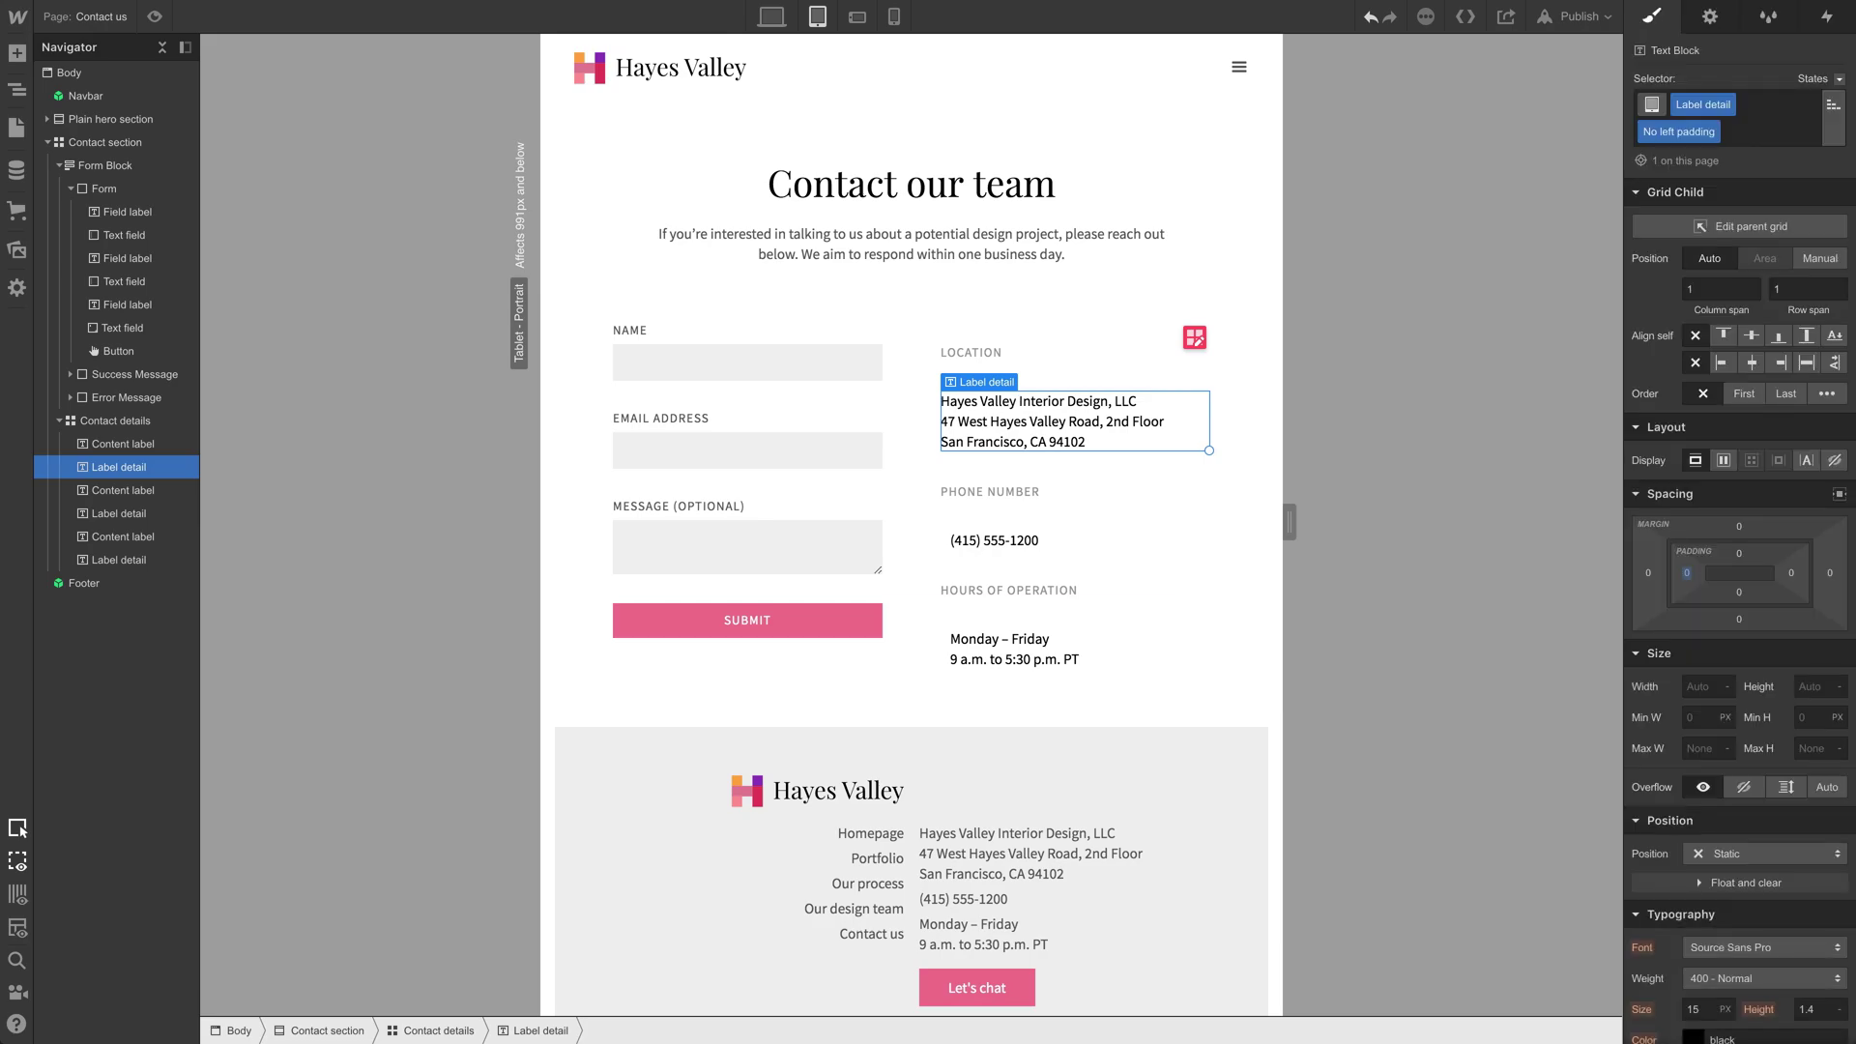
# Step: Apply the No left padding combo class to the phone number and hours text
pyautogui.click(1058, 538)
pyautogui.click(1782, 105)
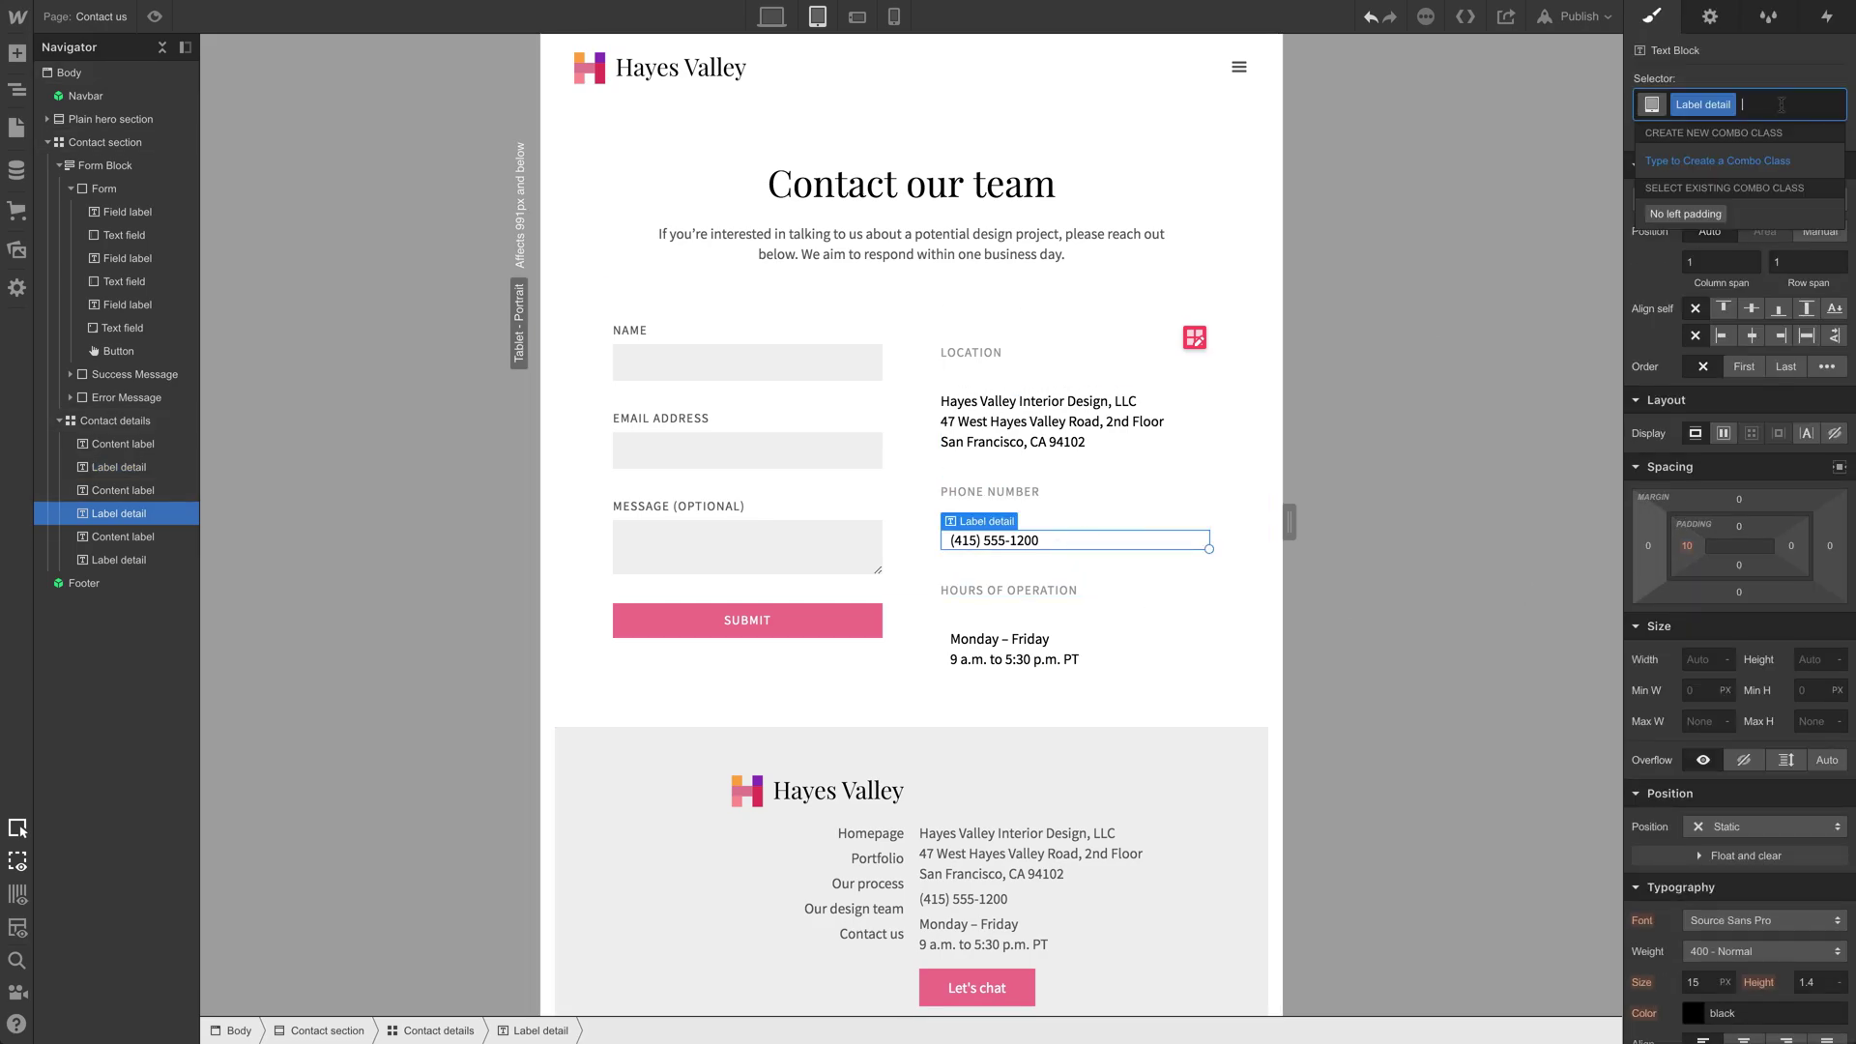
pyautogui.click(1686, 213)
pyautogui.click(1006, 637)
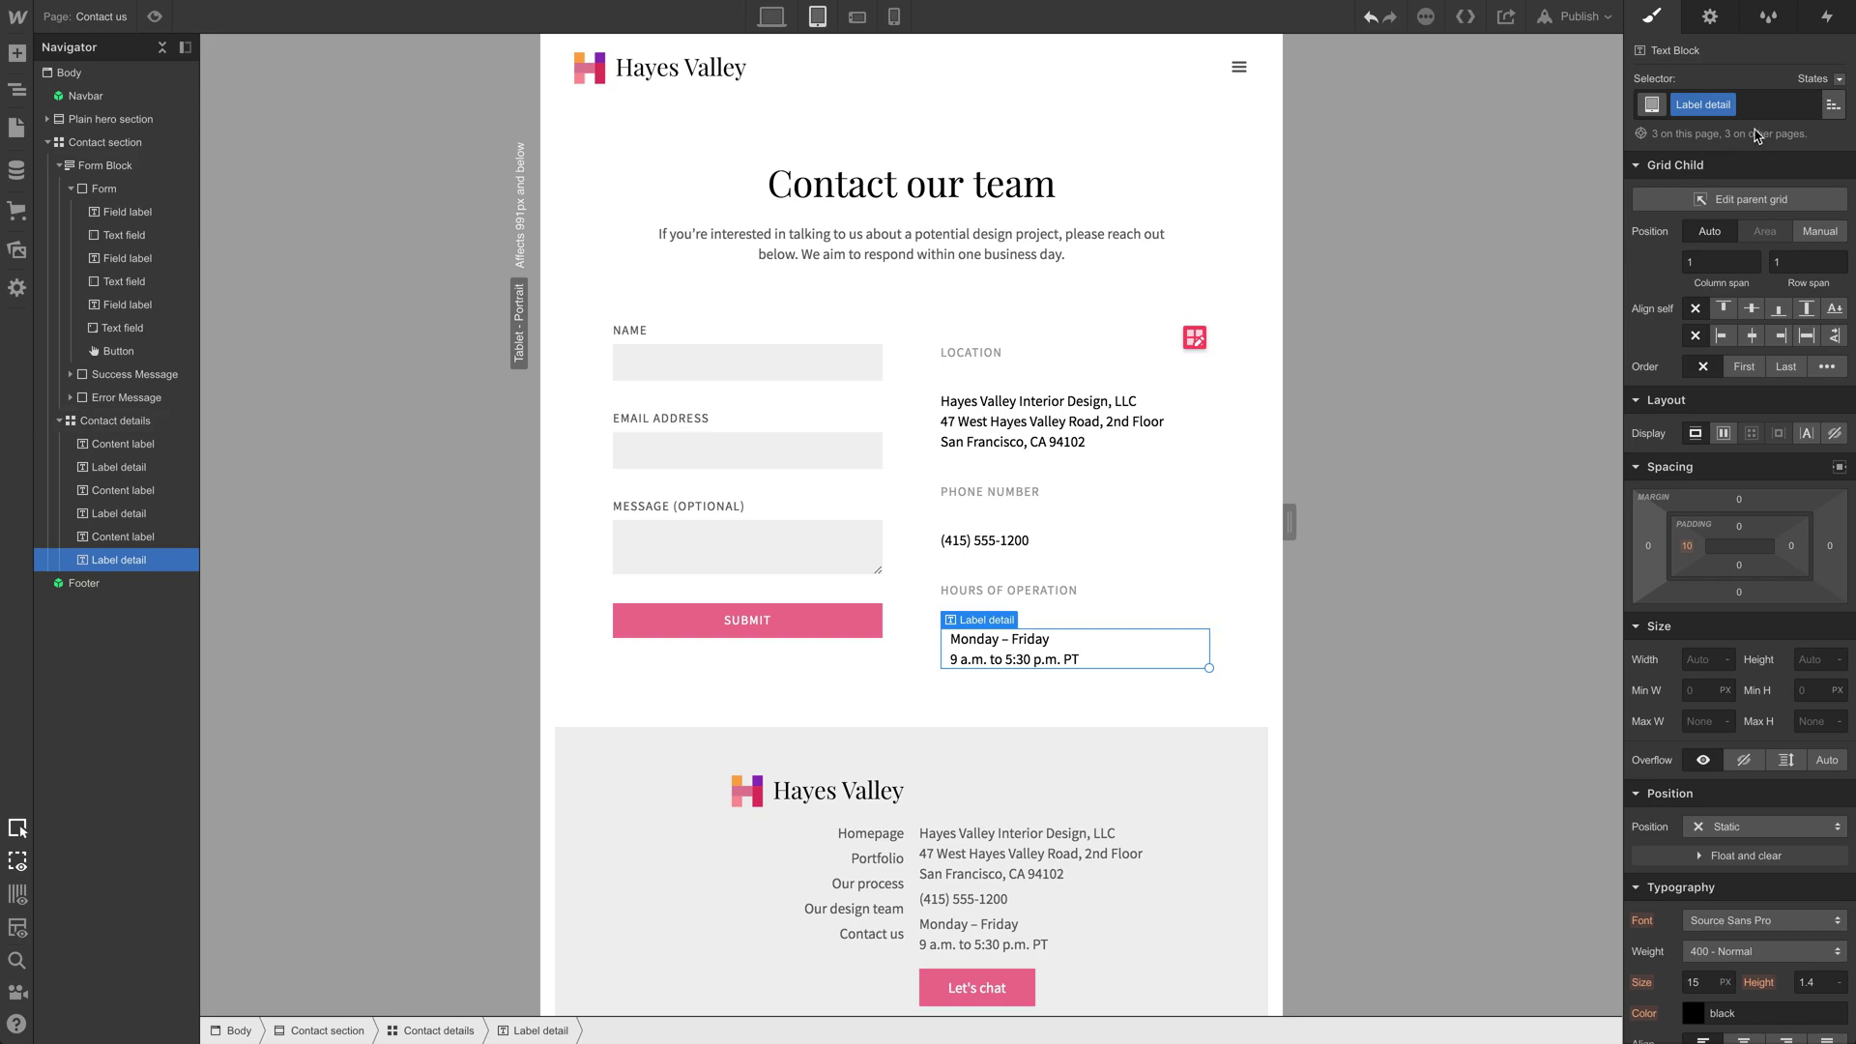
pyautogui.click(1797, 100)
pyautogui.press('Return')
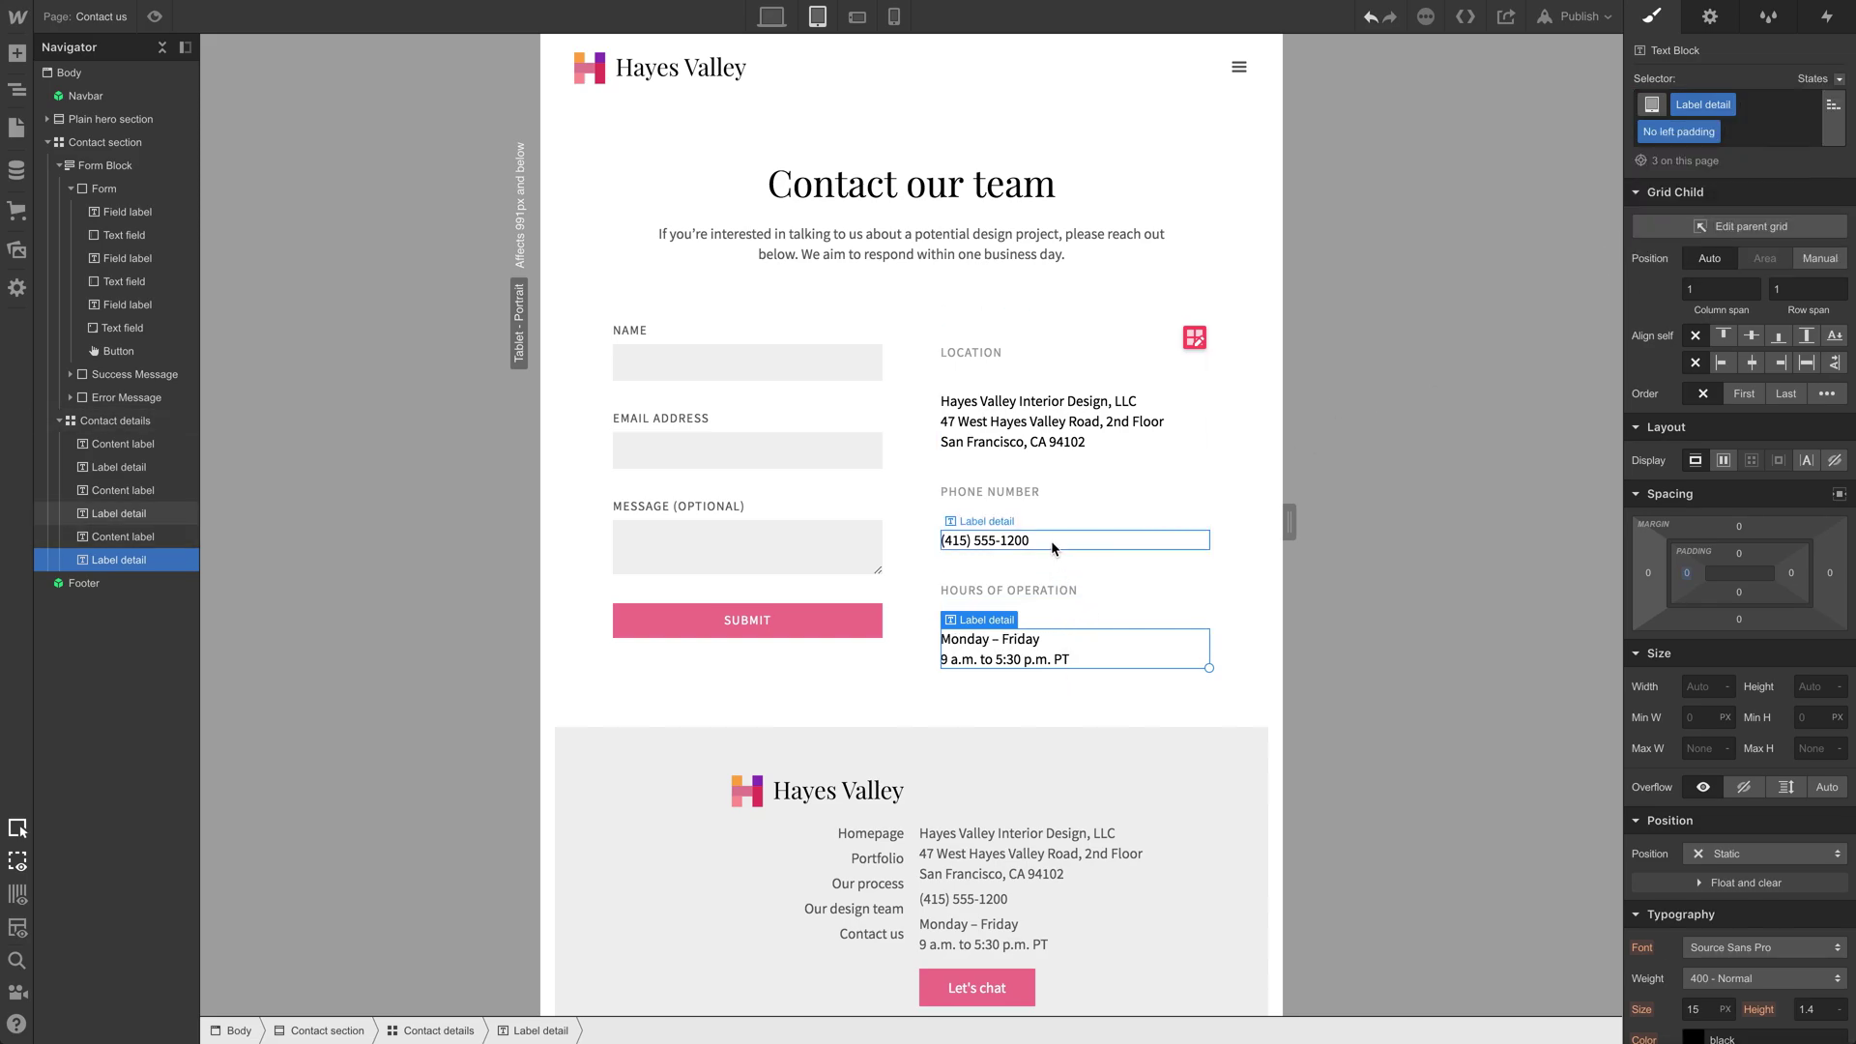
# Step: Shrink the Contact details grid's row gap to 5px
pyautogui.click(1074, 374)
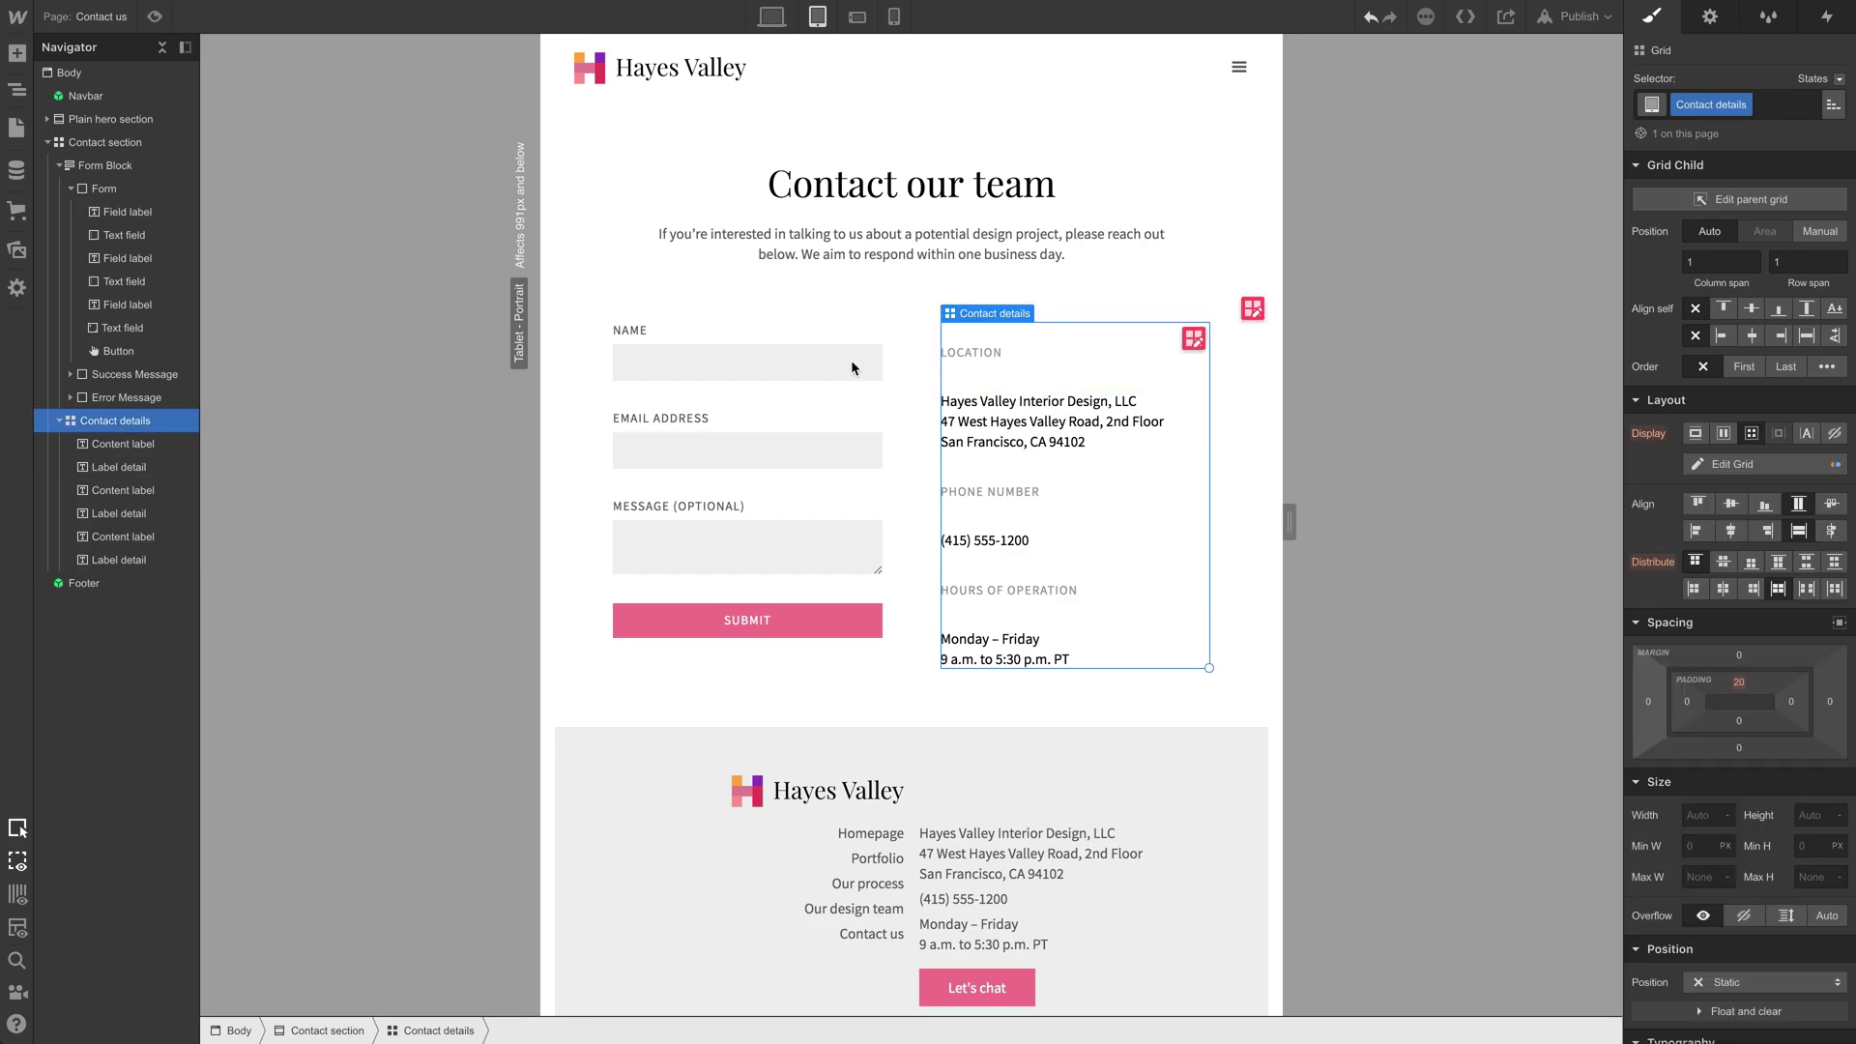
pyautogui.click(1194, 338)
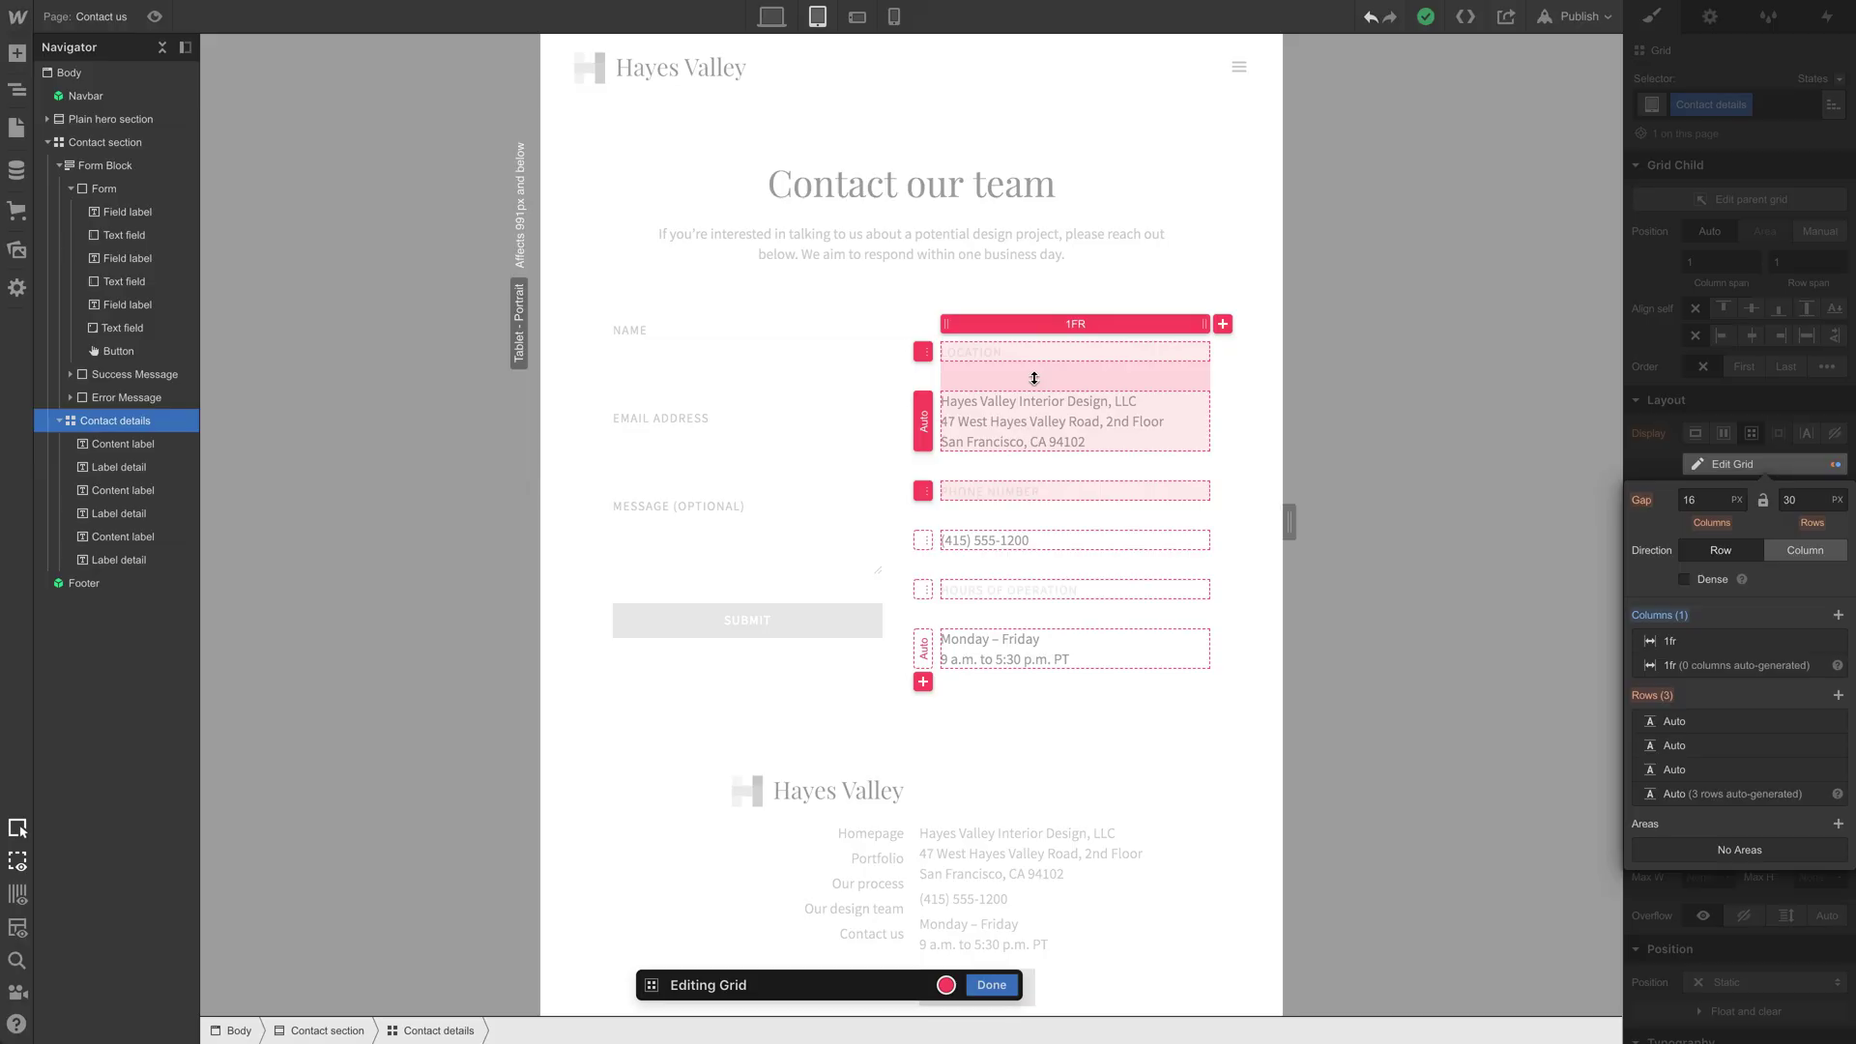
pyautogui.moveTo(1035, 383); pyautogui.dragTo(1032, 355)
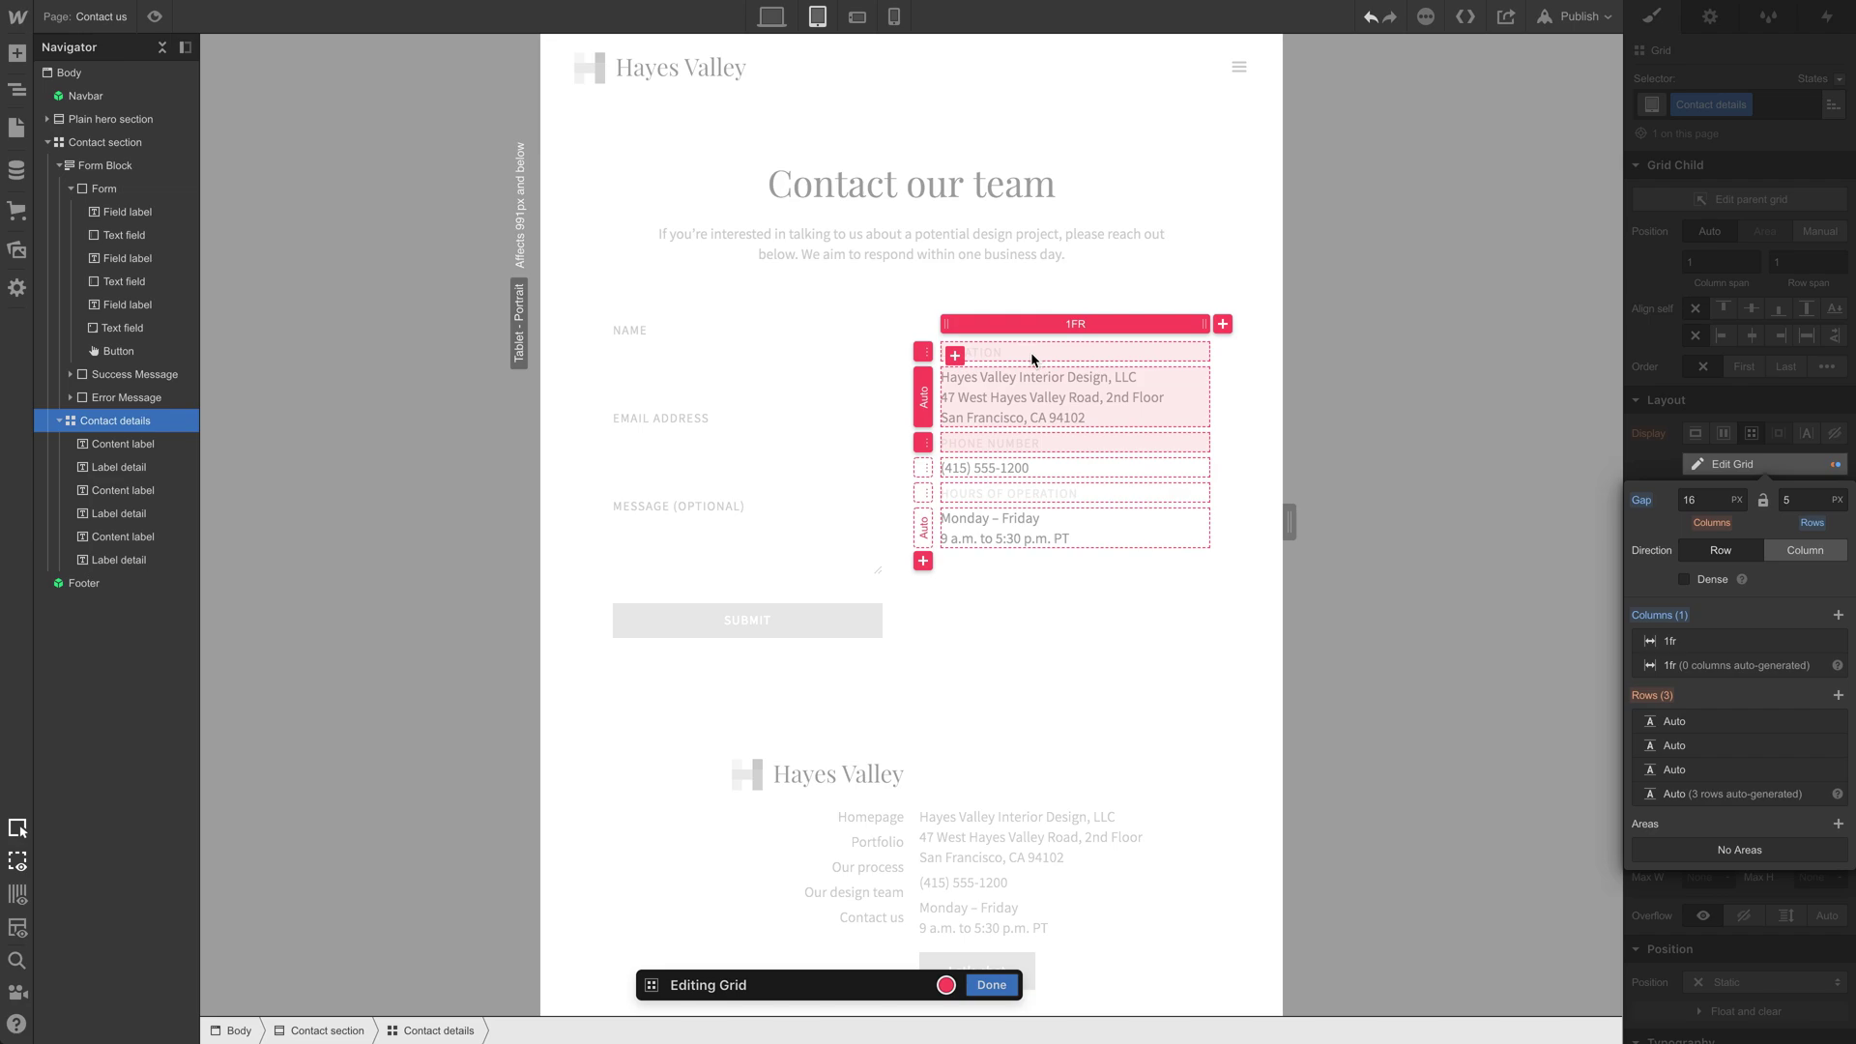
pyautogui.click(988, 985)
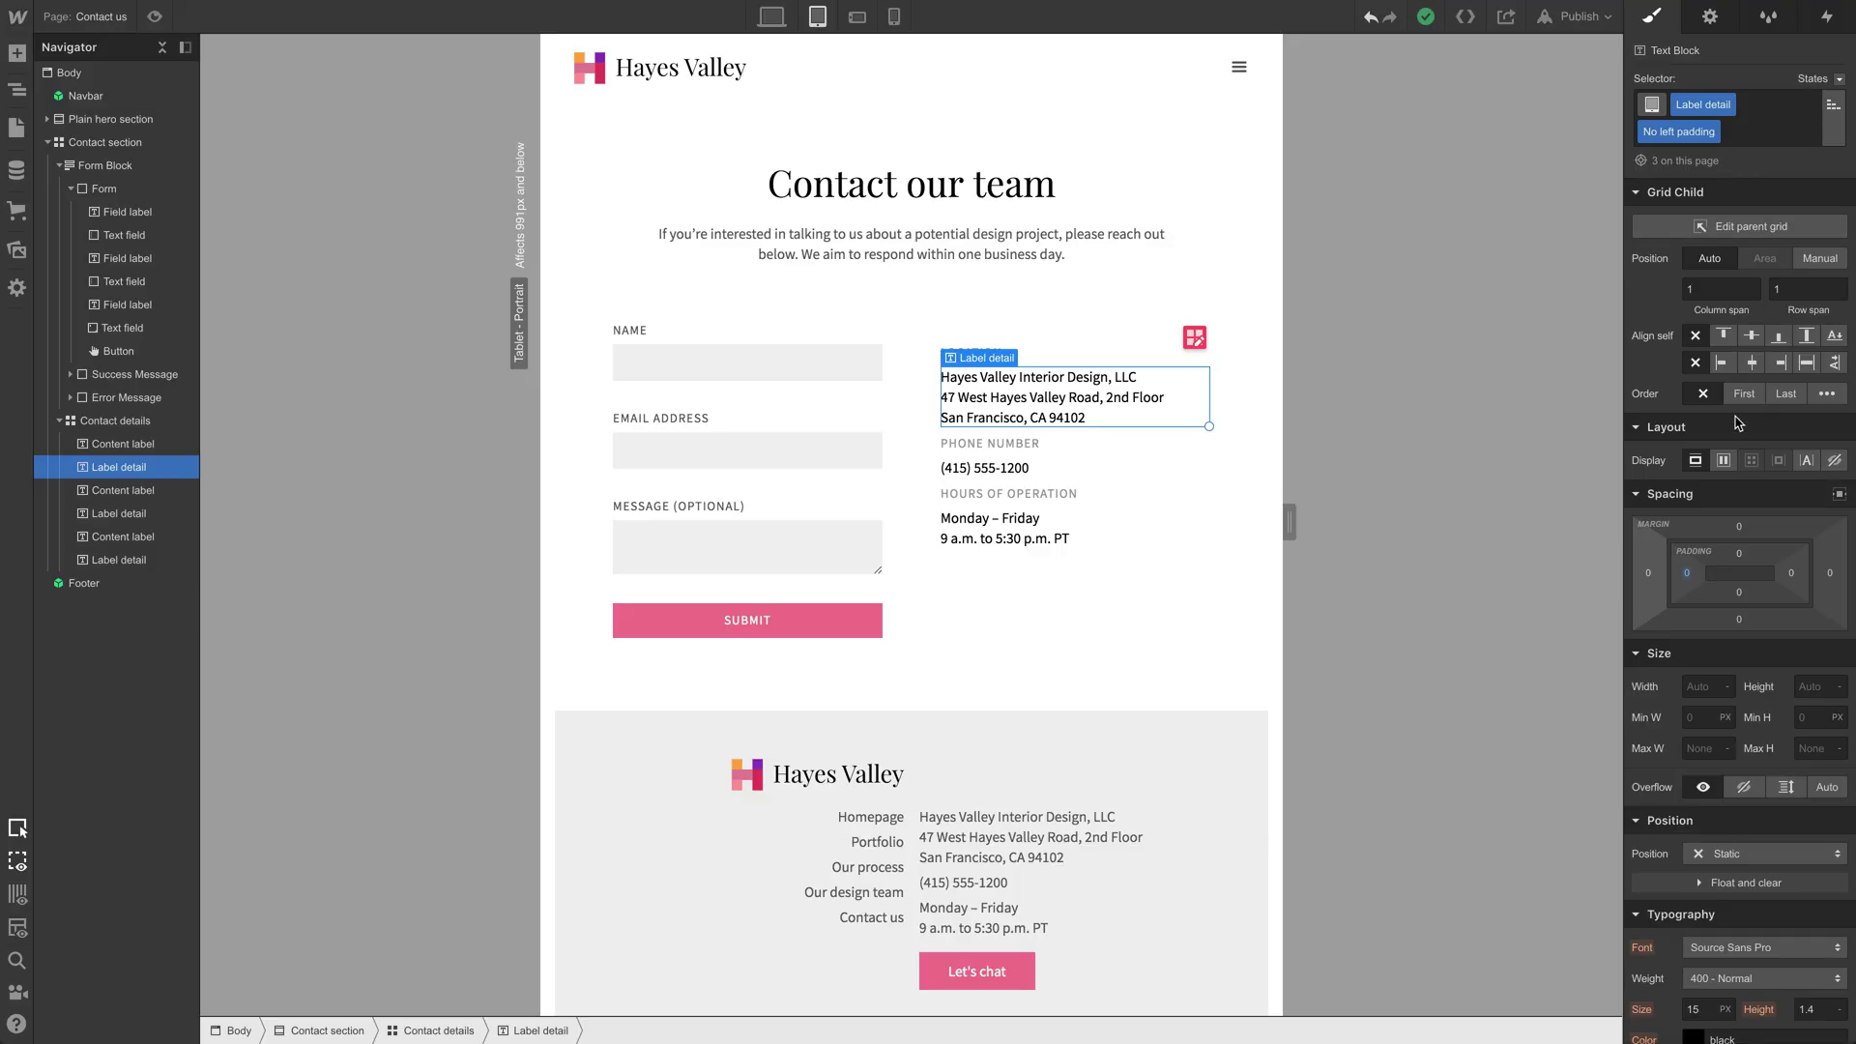
# Step: Give the address Label detail a 30px bottom margin, then widen the preview to 868px
pyautogui.moveTo(1702, 628); pyautogui.dragTo(1712, 683)
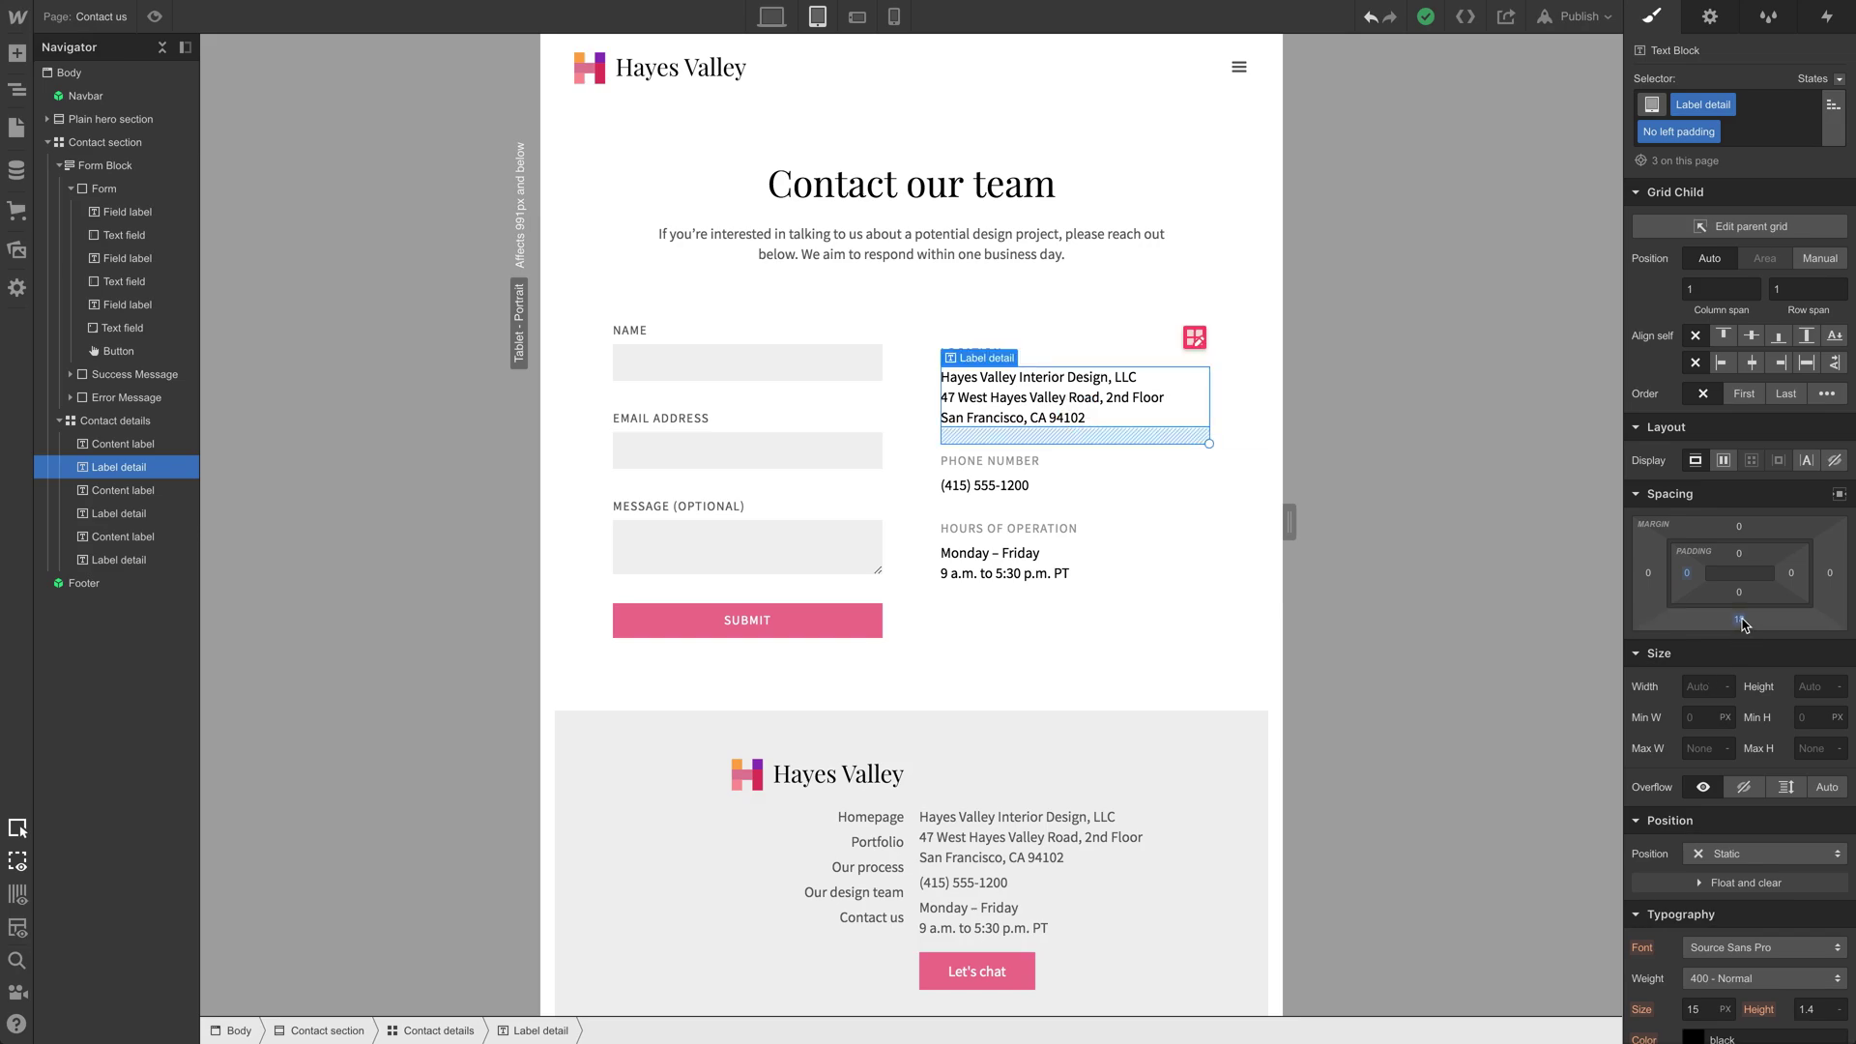
pyautogui.click(1742, 621)
pyautogui.write('30')
pyautogui.press('Return')
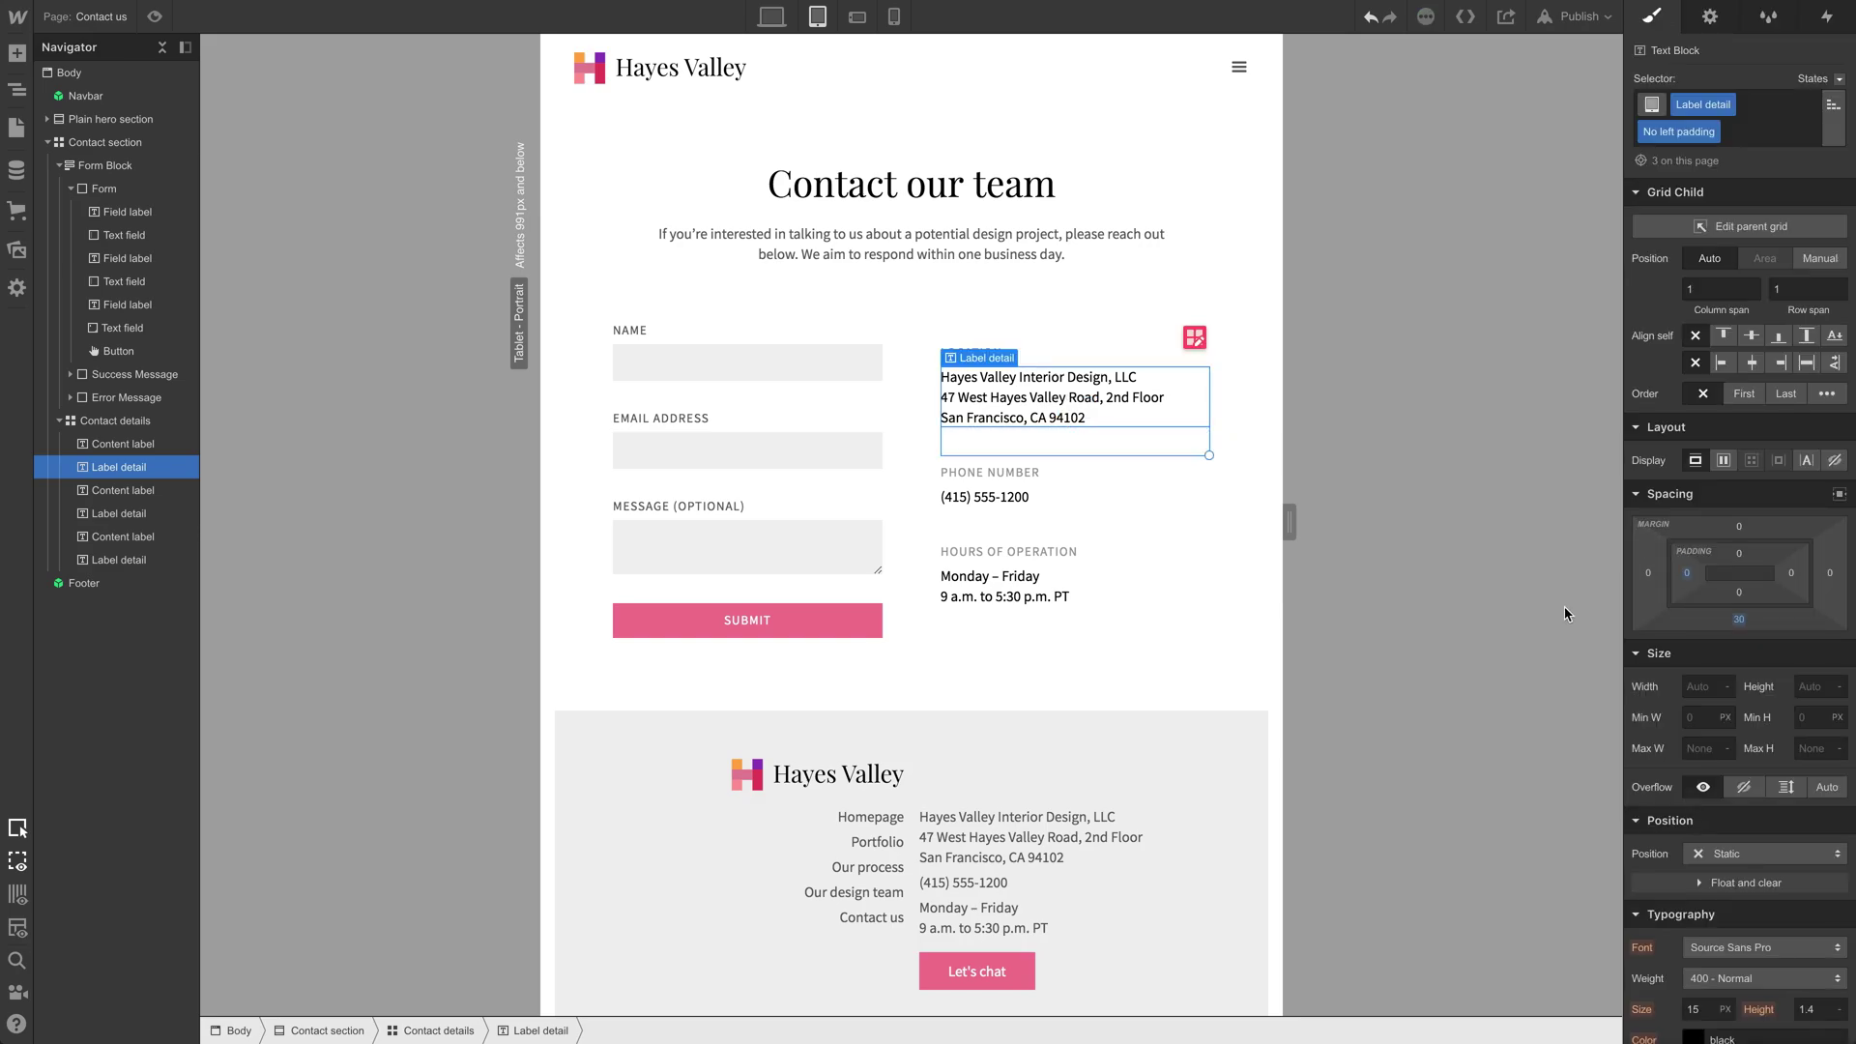
pyautogui.click(1246, 582)
pyautogui.moveTo(1291, 522); pyautogui.dragTo(1632, 528)
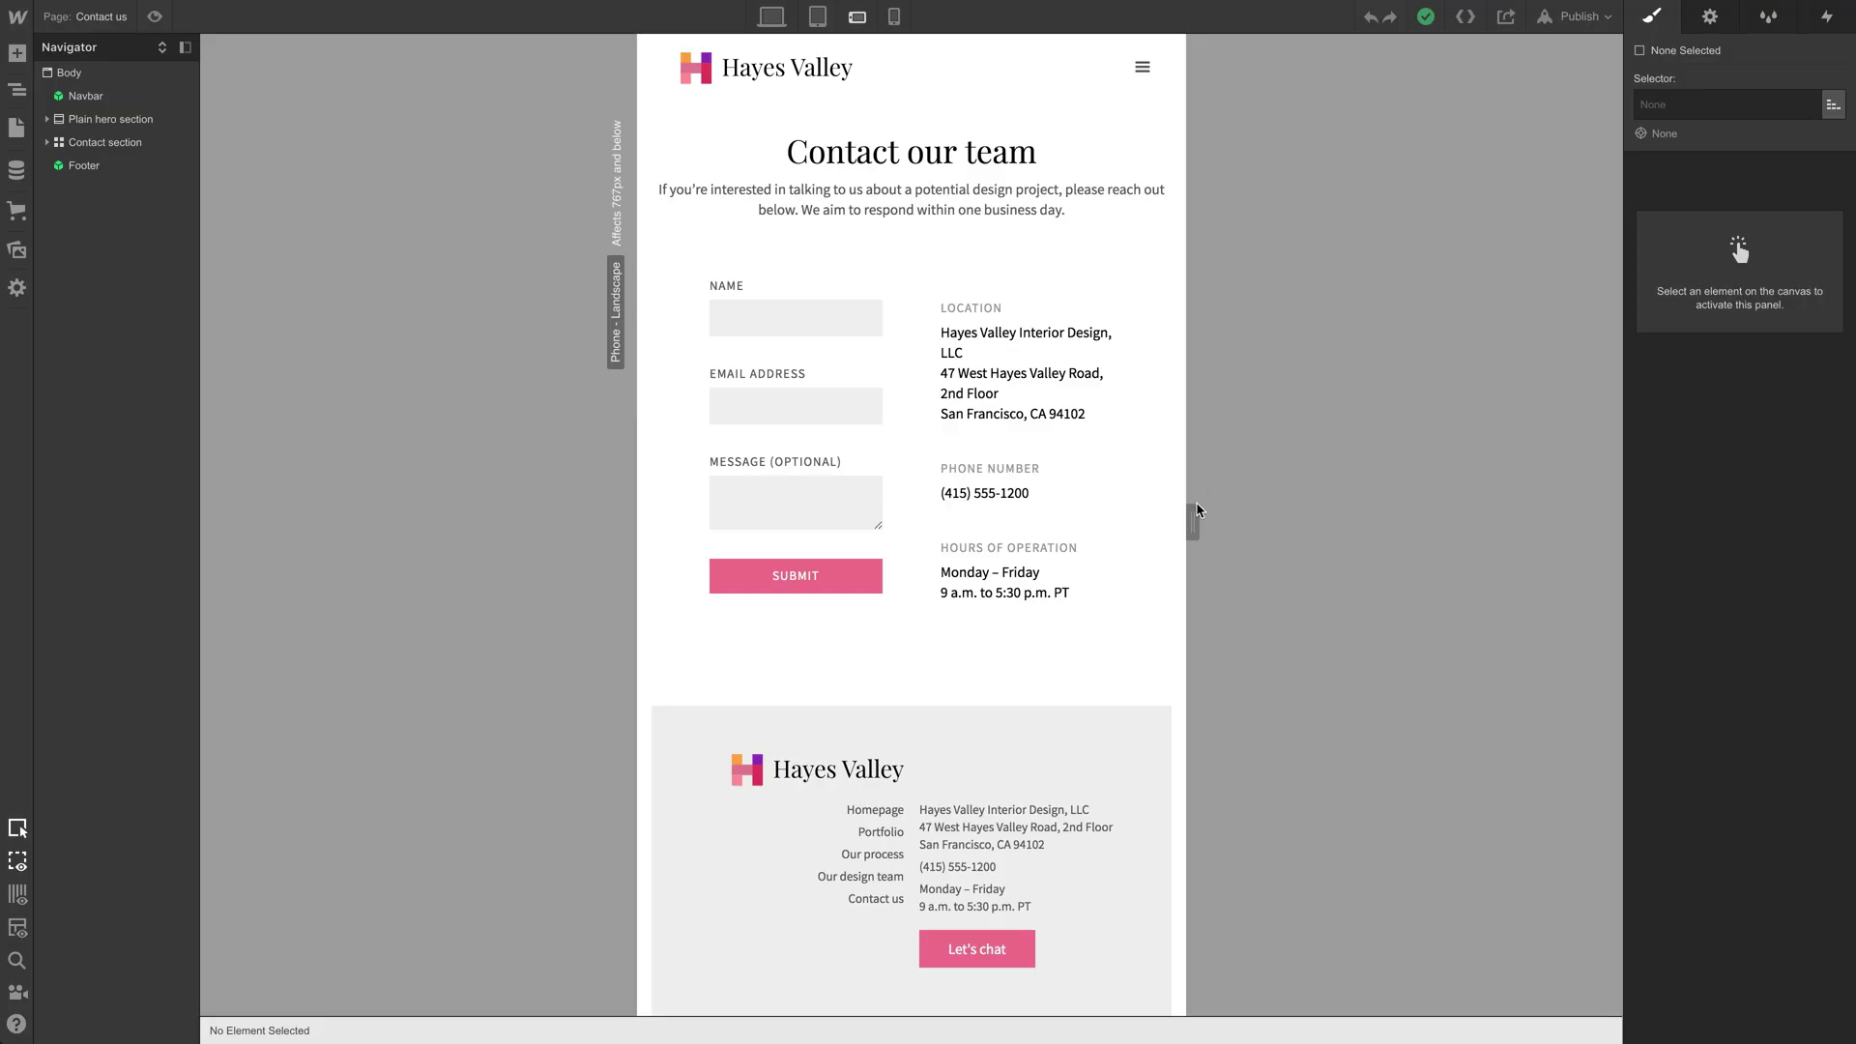
# Step: At the 767px phone-landscape width, reduce the Contact section's padding to 15px on all sides
pyautogui.moveTo(1202, 507); pyautogui.dragTo(1446, 518)
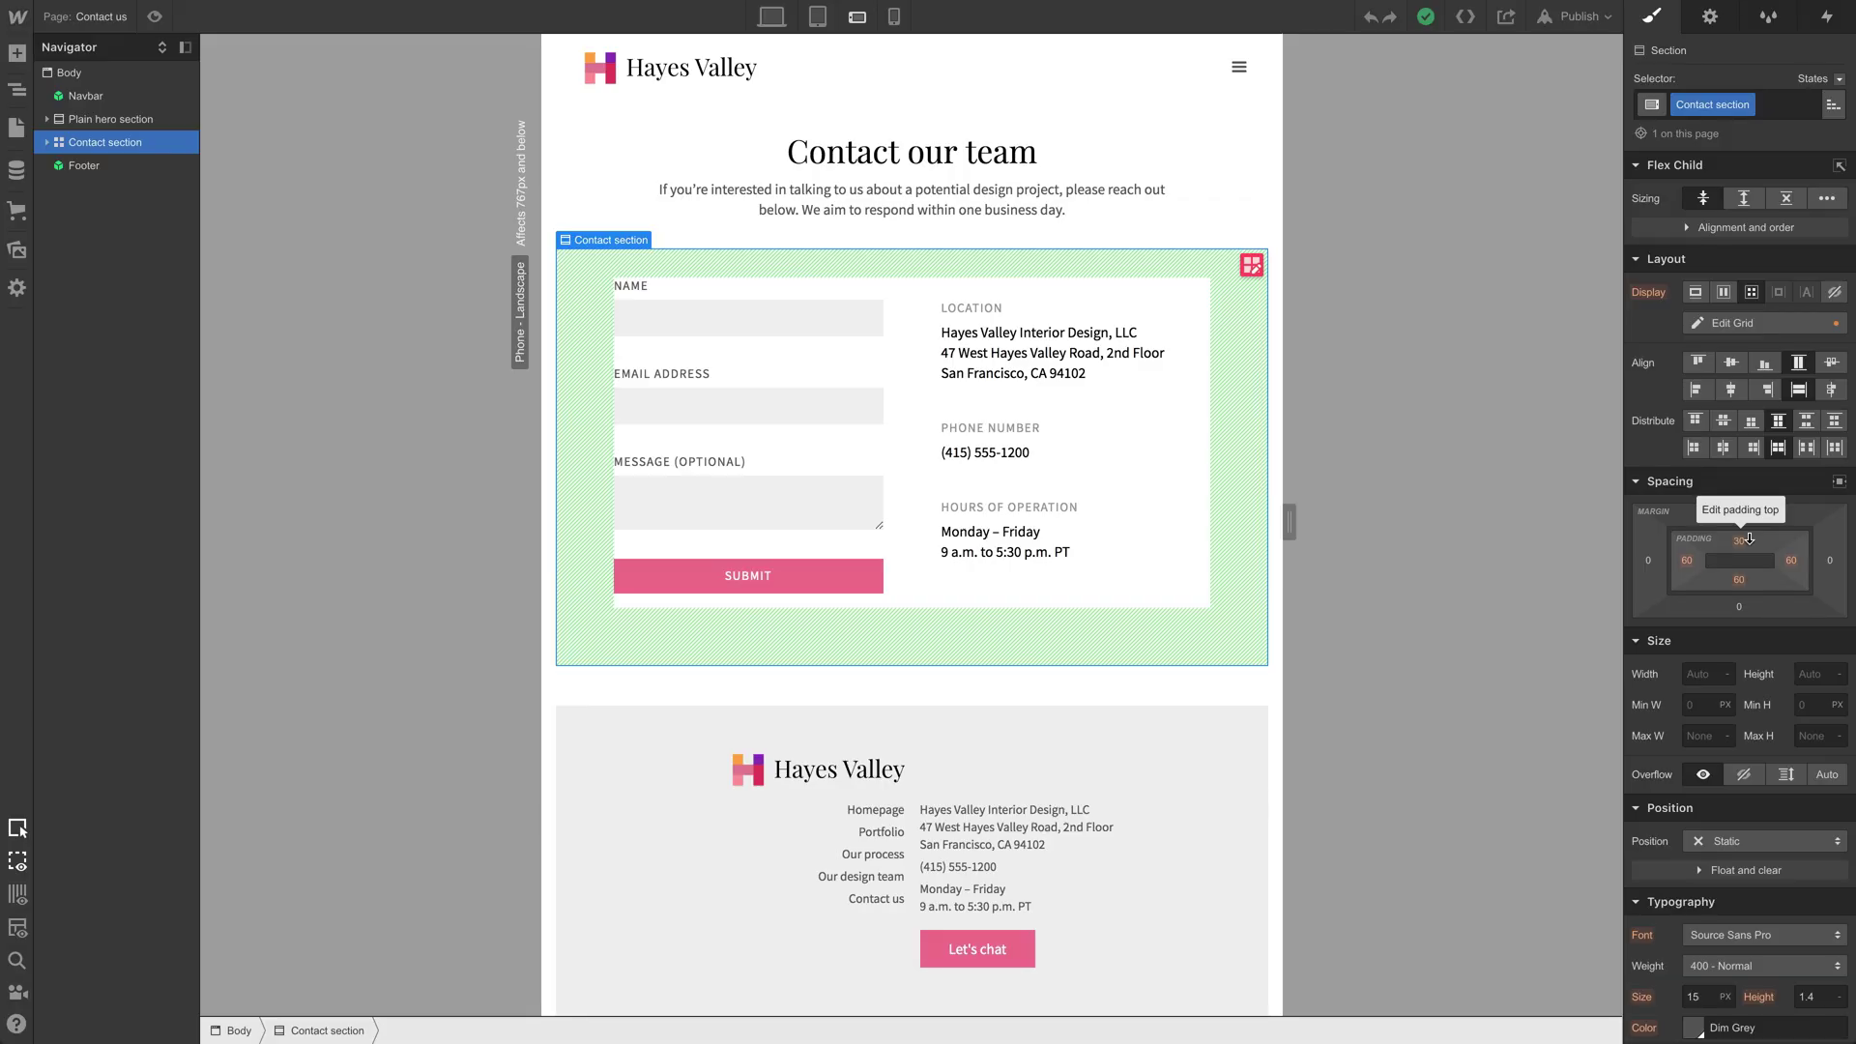
pyautogui.moveTo(1750, 538); pyautogui.dragTo(1752, 499)
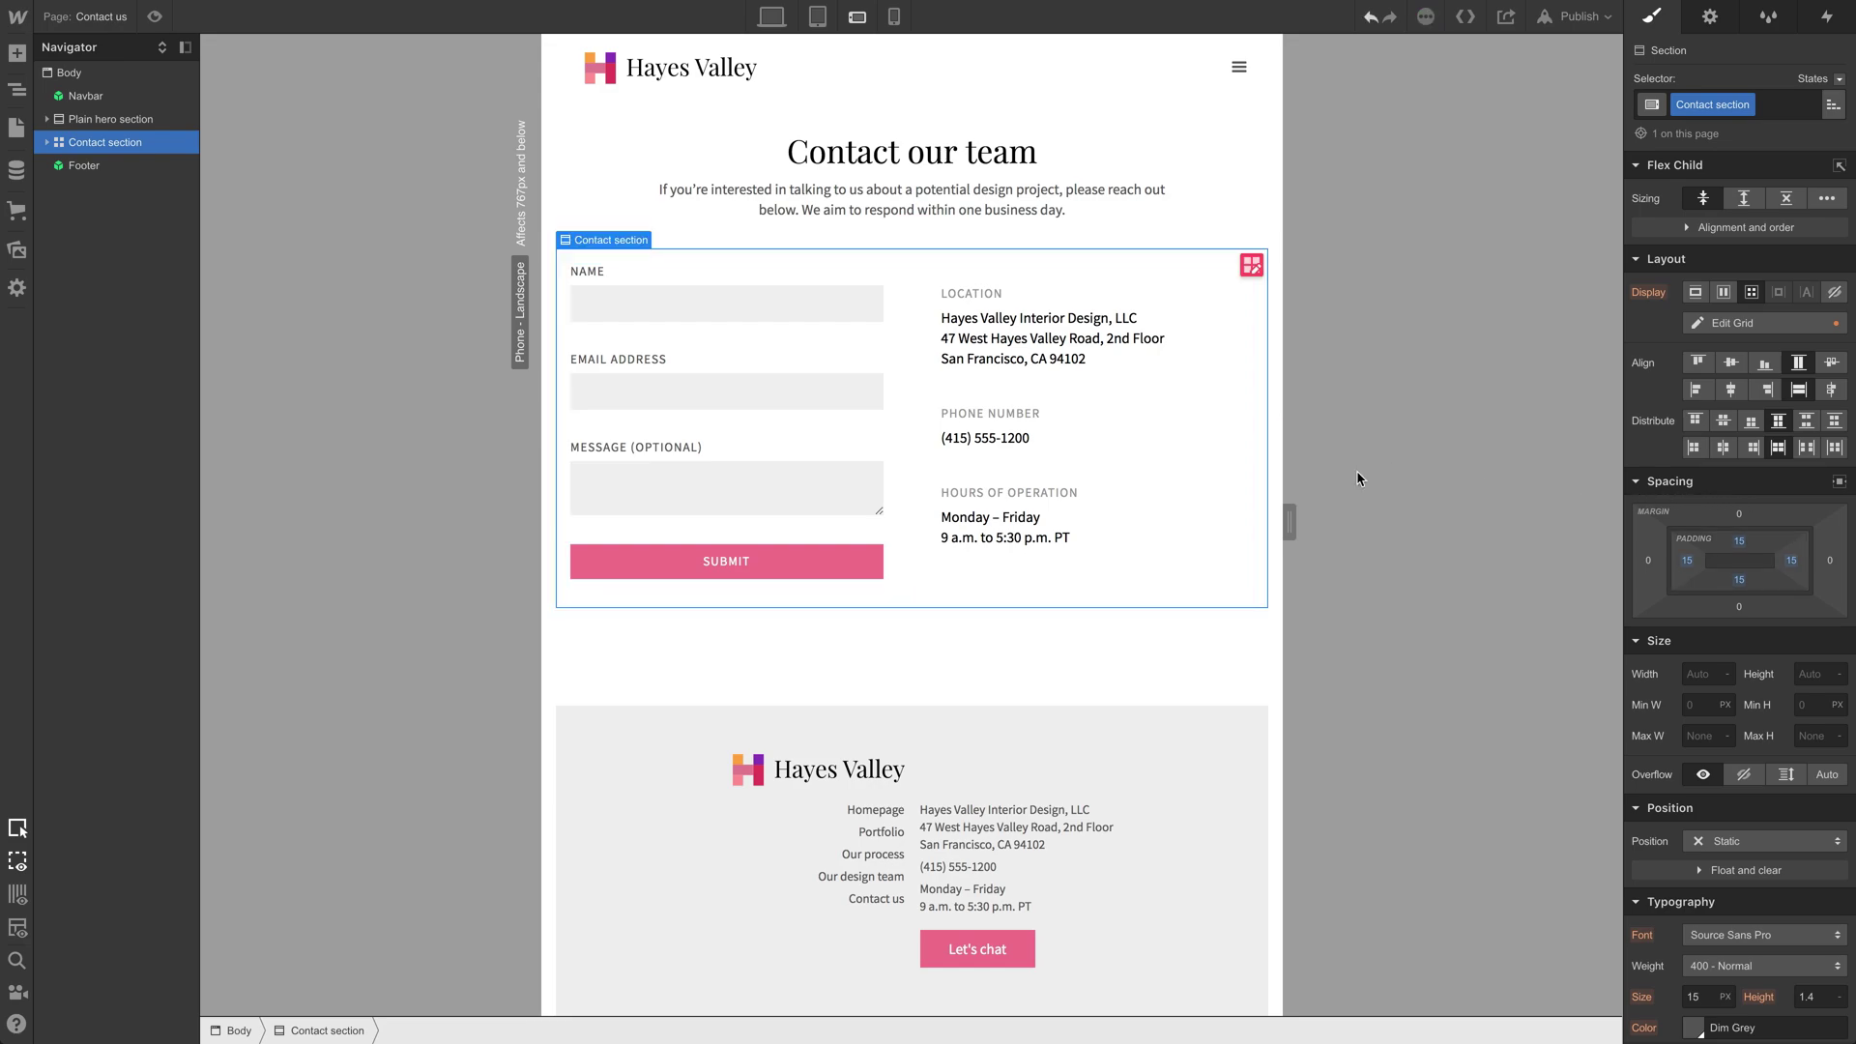
pyautogui.moveTo(1287, 522); pyautogui.dragTo(1202, 514)
pyautogui.click(1079, 350)
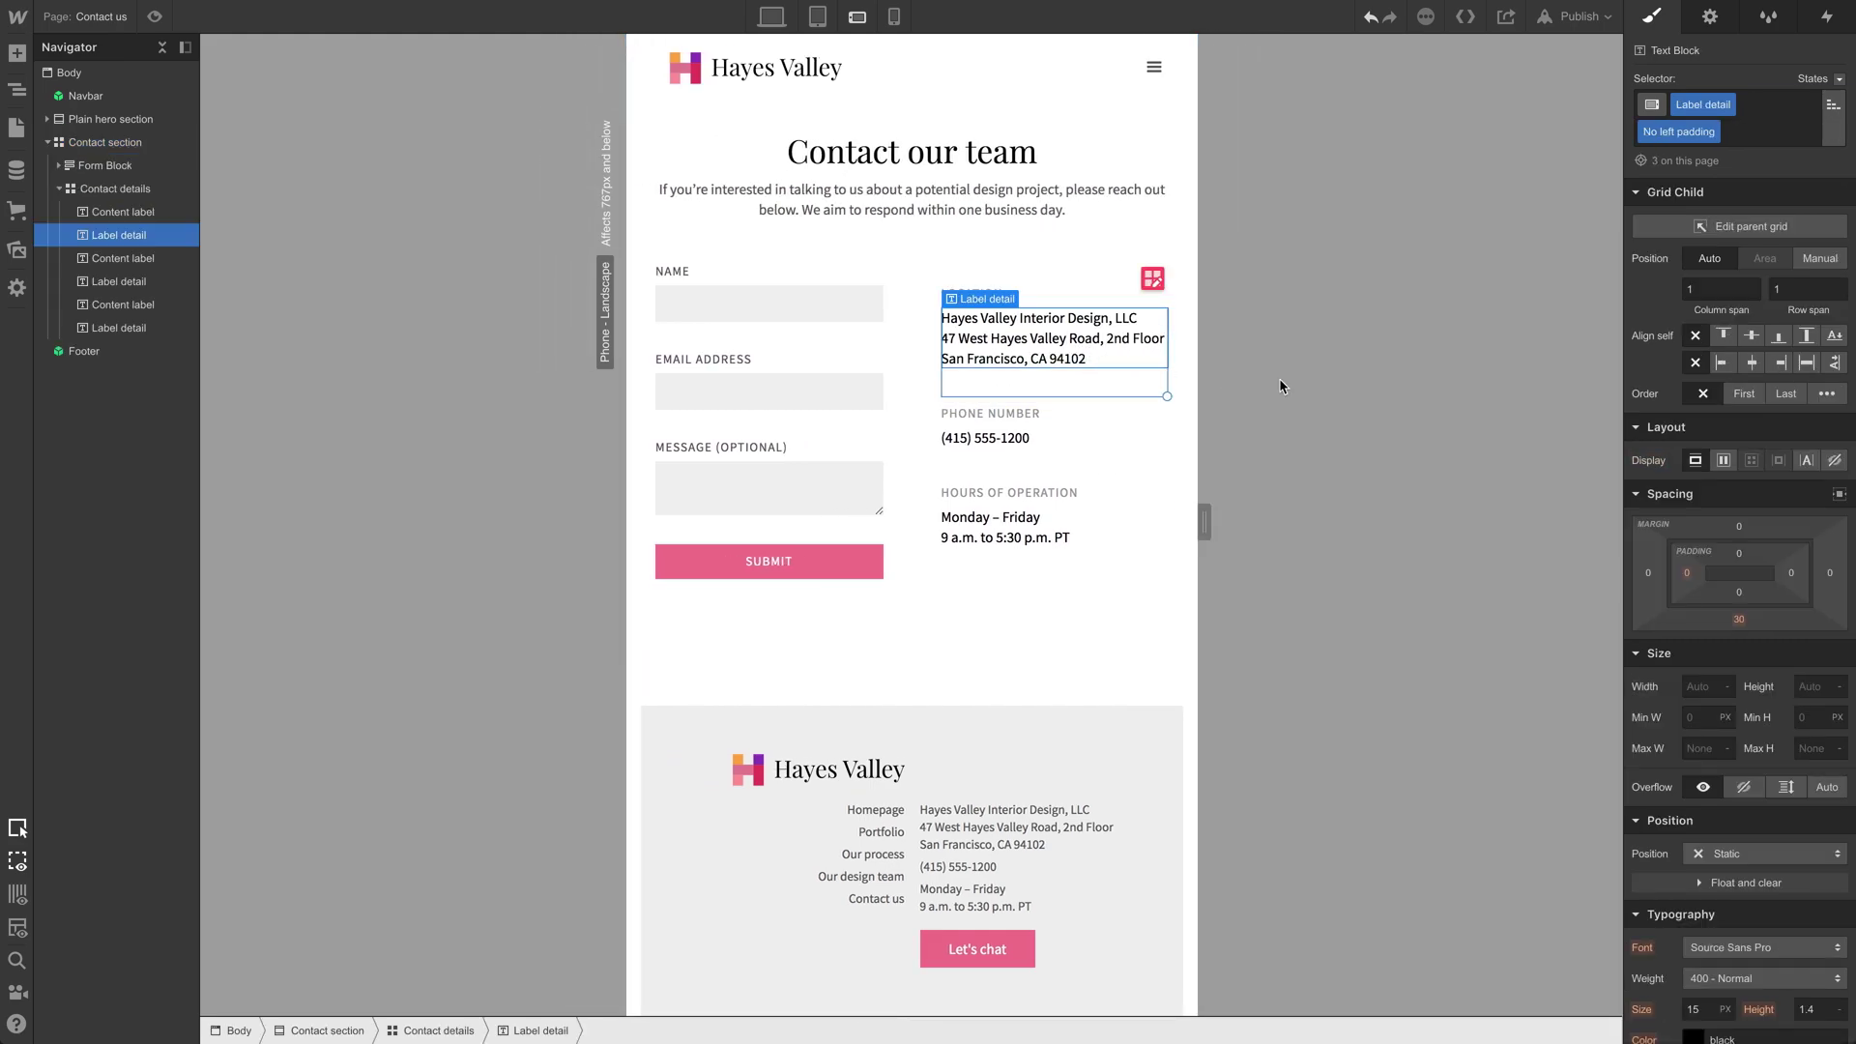
# Step: Set the Label detail font size to 13
pyautogui.scroll(-3, 1687, 820)
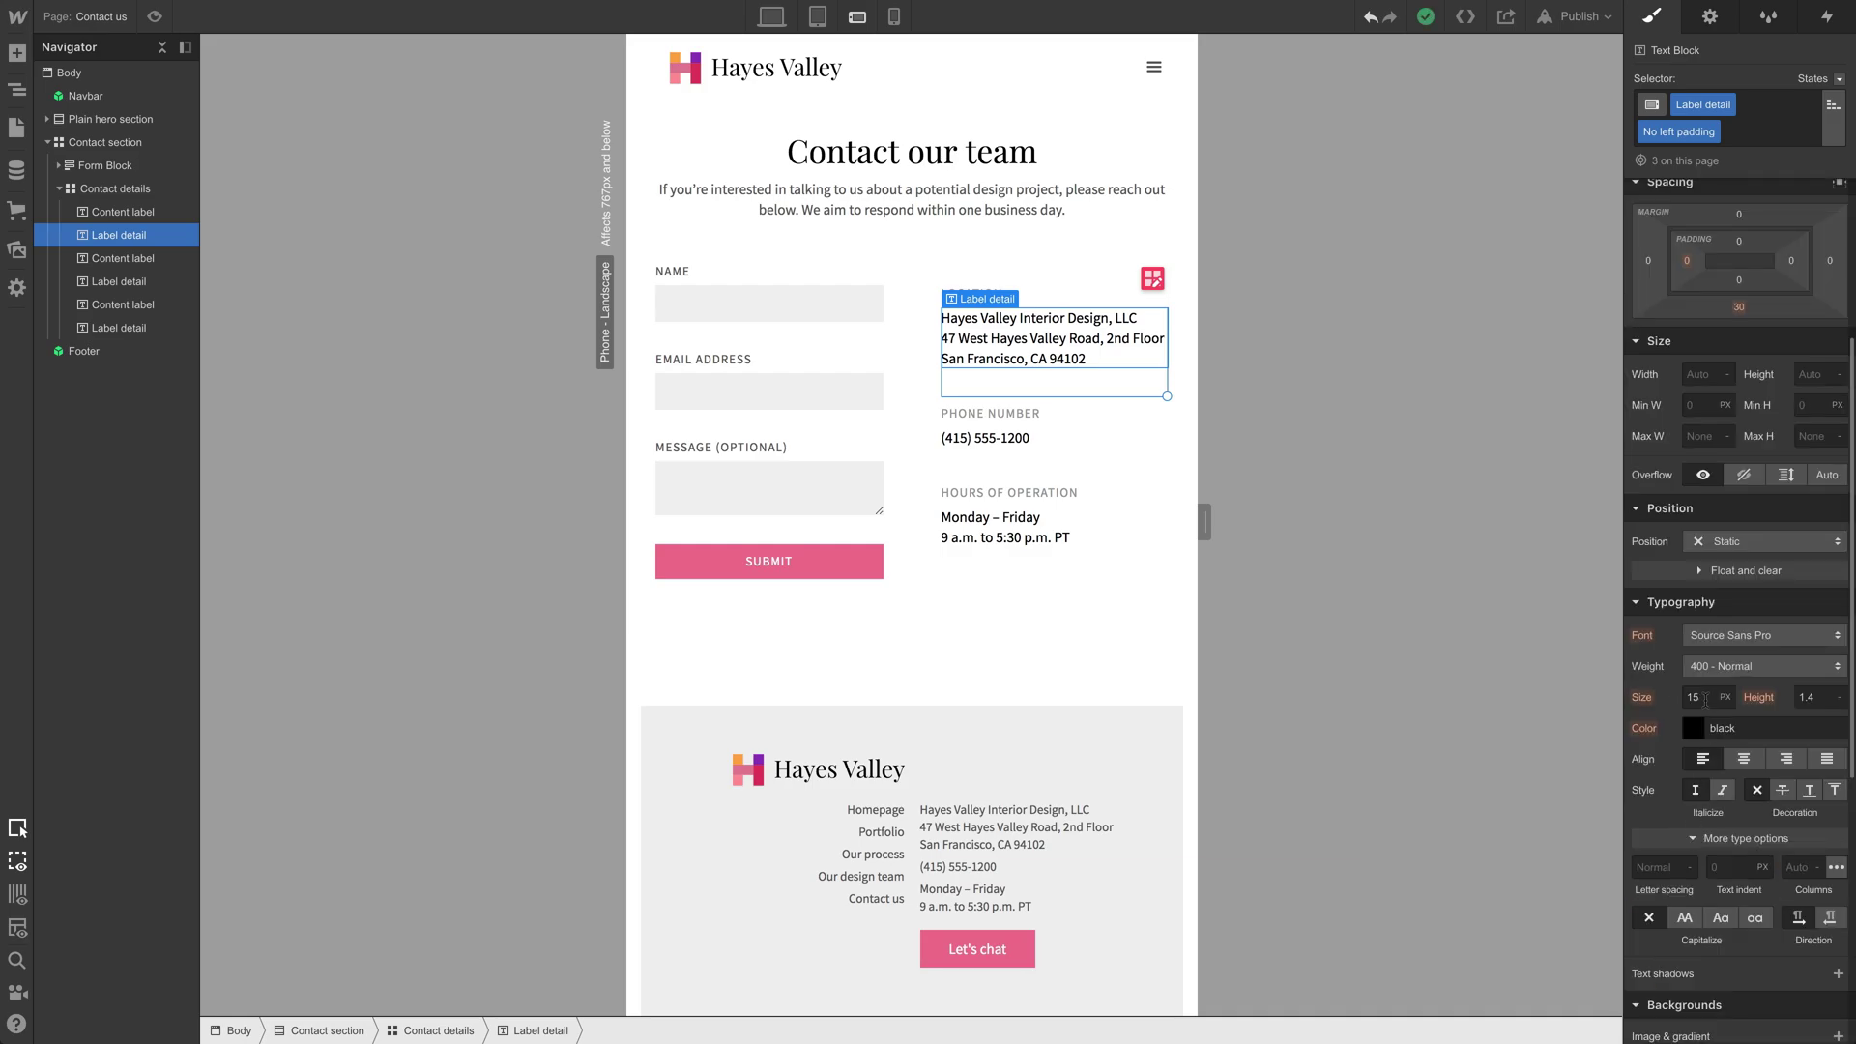
pyautogui.write('13')
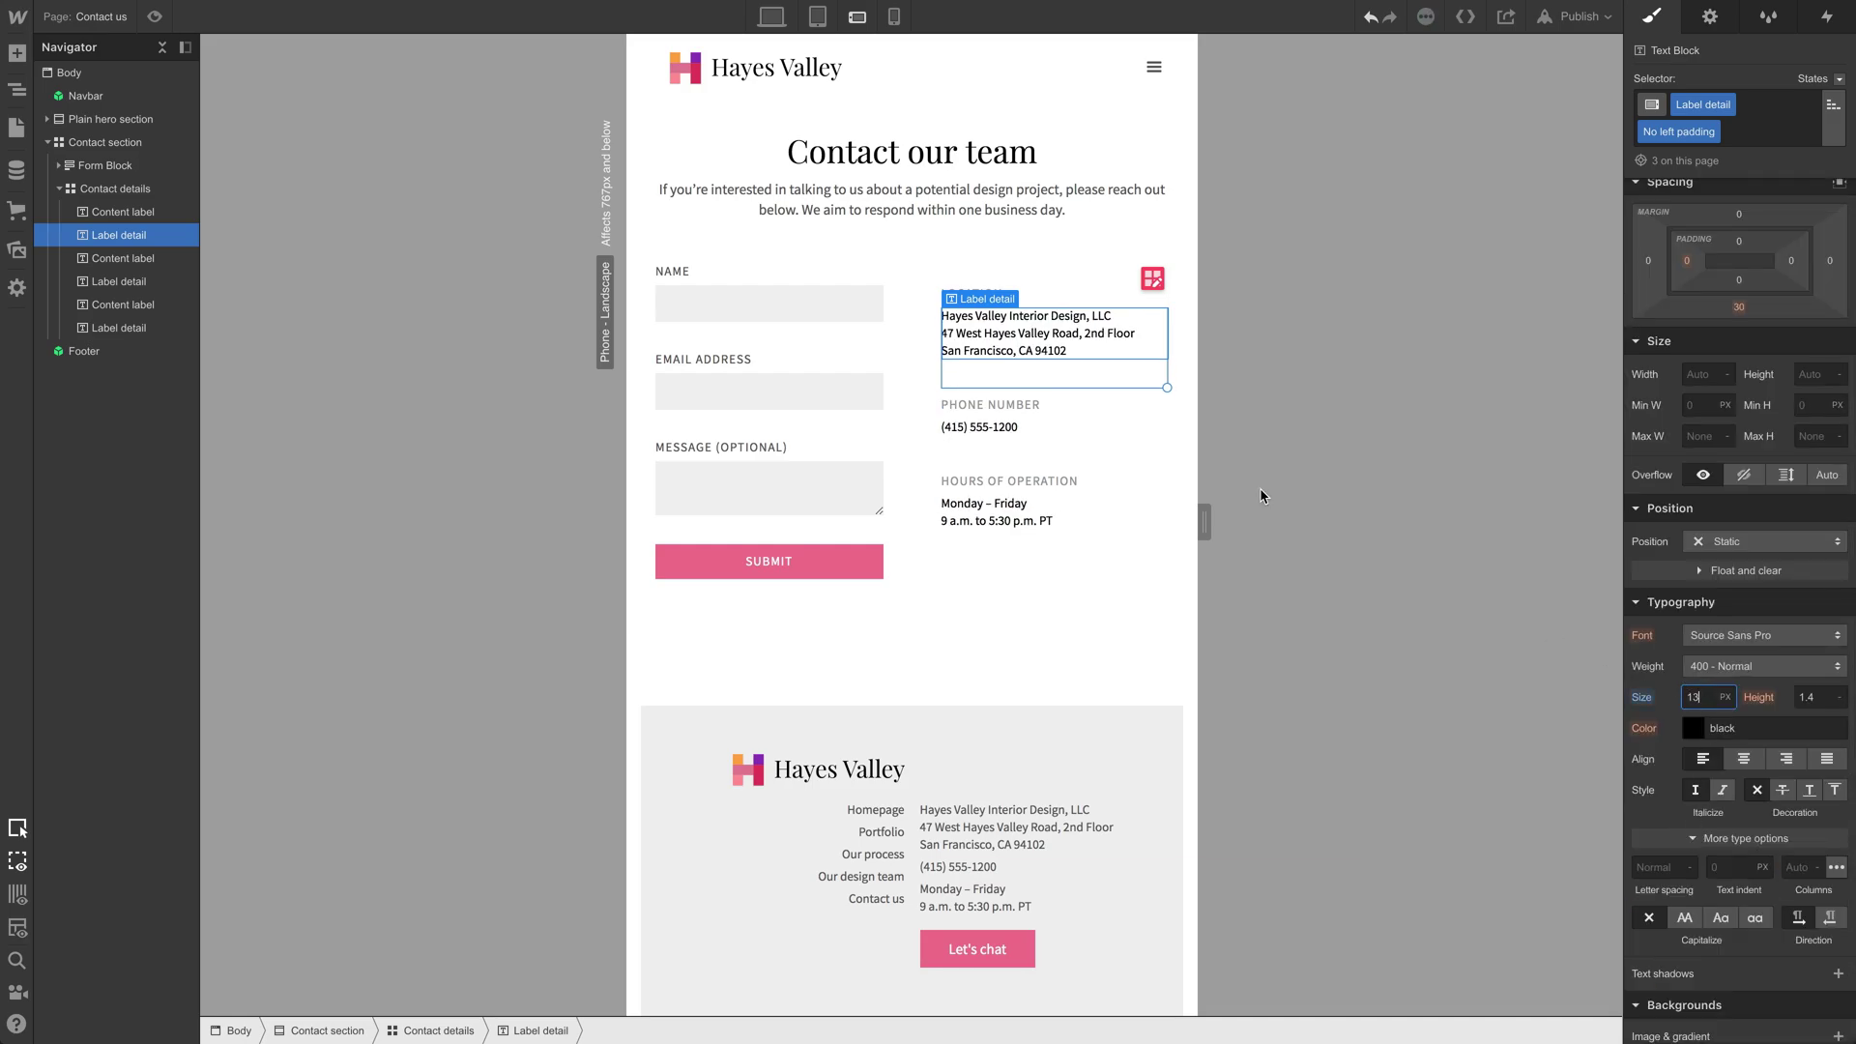
pyautogui.moveTo(1195, 513)
pyautogui.mouseDown()
pyautogui.moveTo(1151, 513)
pyautogui.moveTo(1241, 512)
pyautogui.moveTo(1137, 513)
pyautogui.moveTo(1267, 516)
pyautogui.moveTo(1174, 517)
pyautogui.mouseUp()
# Step: Set a 30px column gap between the form and contact details, checked at 480px
pyautogui.click(896, 337)
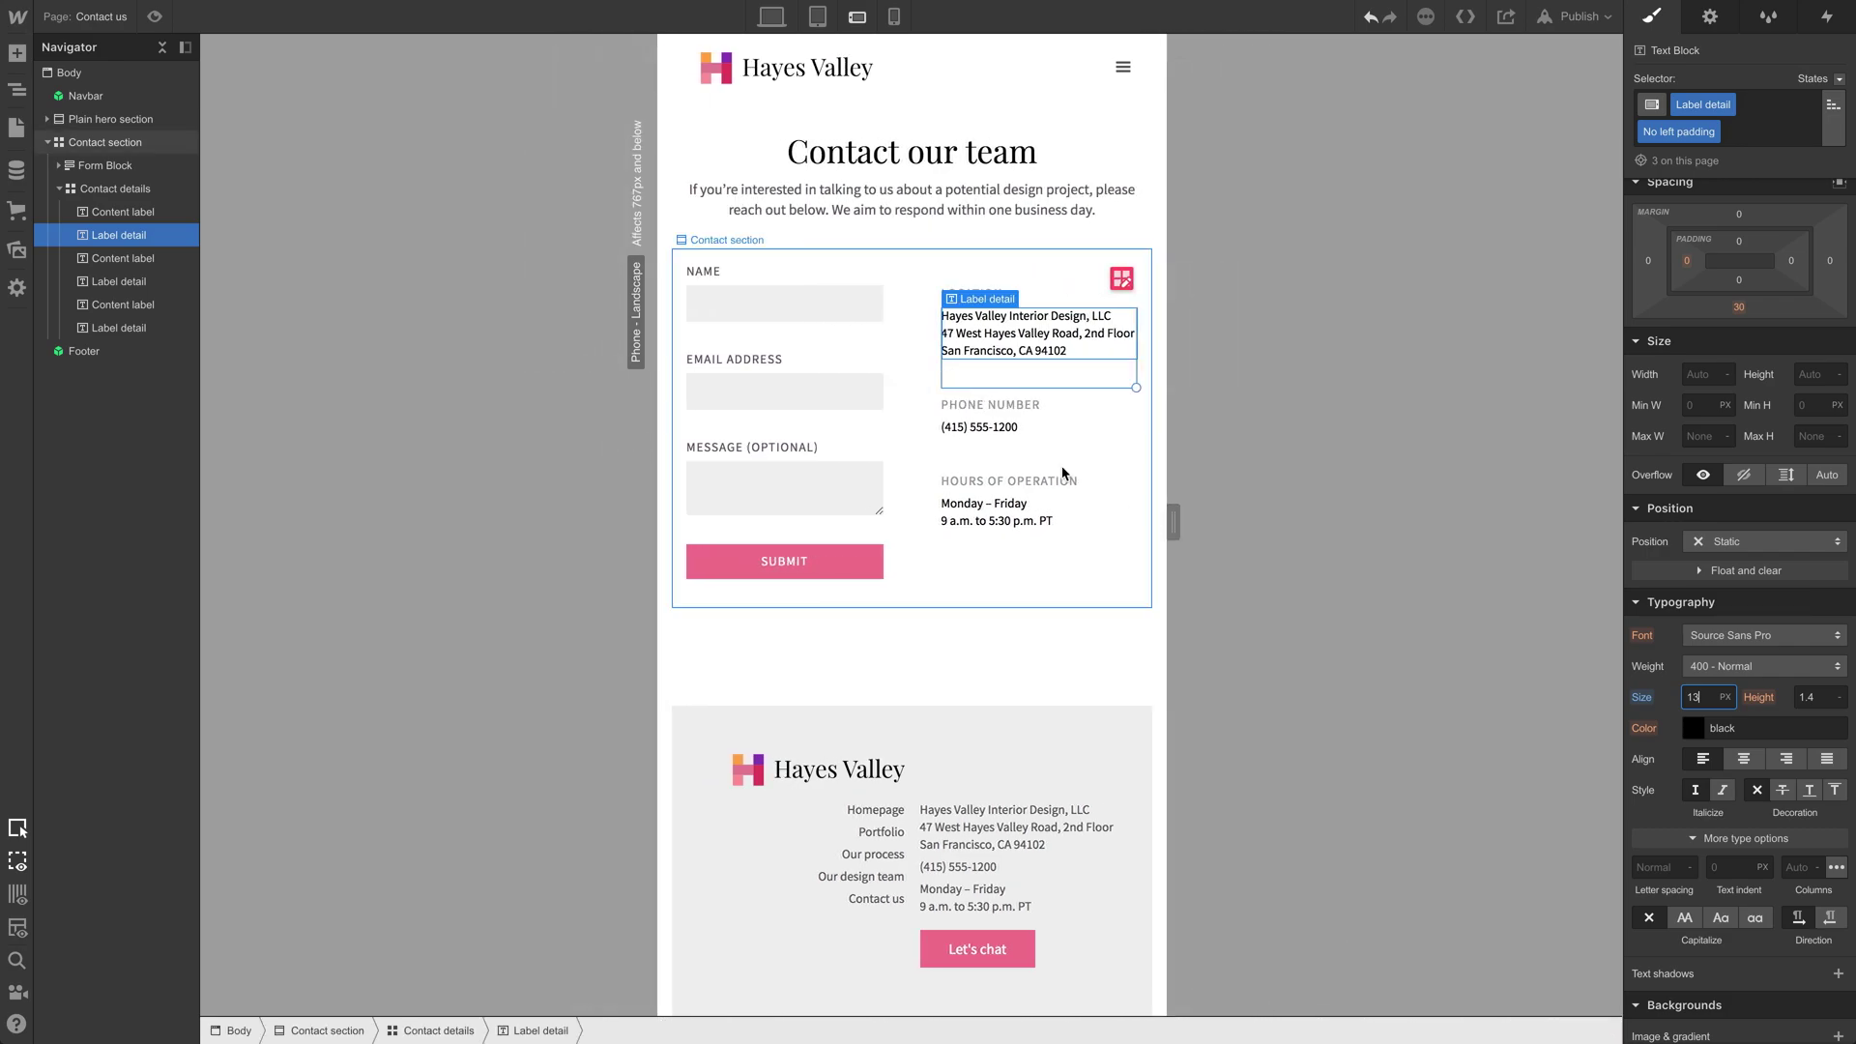
pyautogui.click(1133, 267)
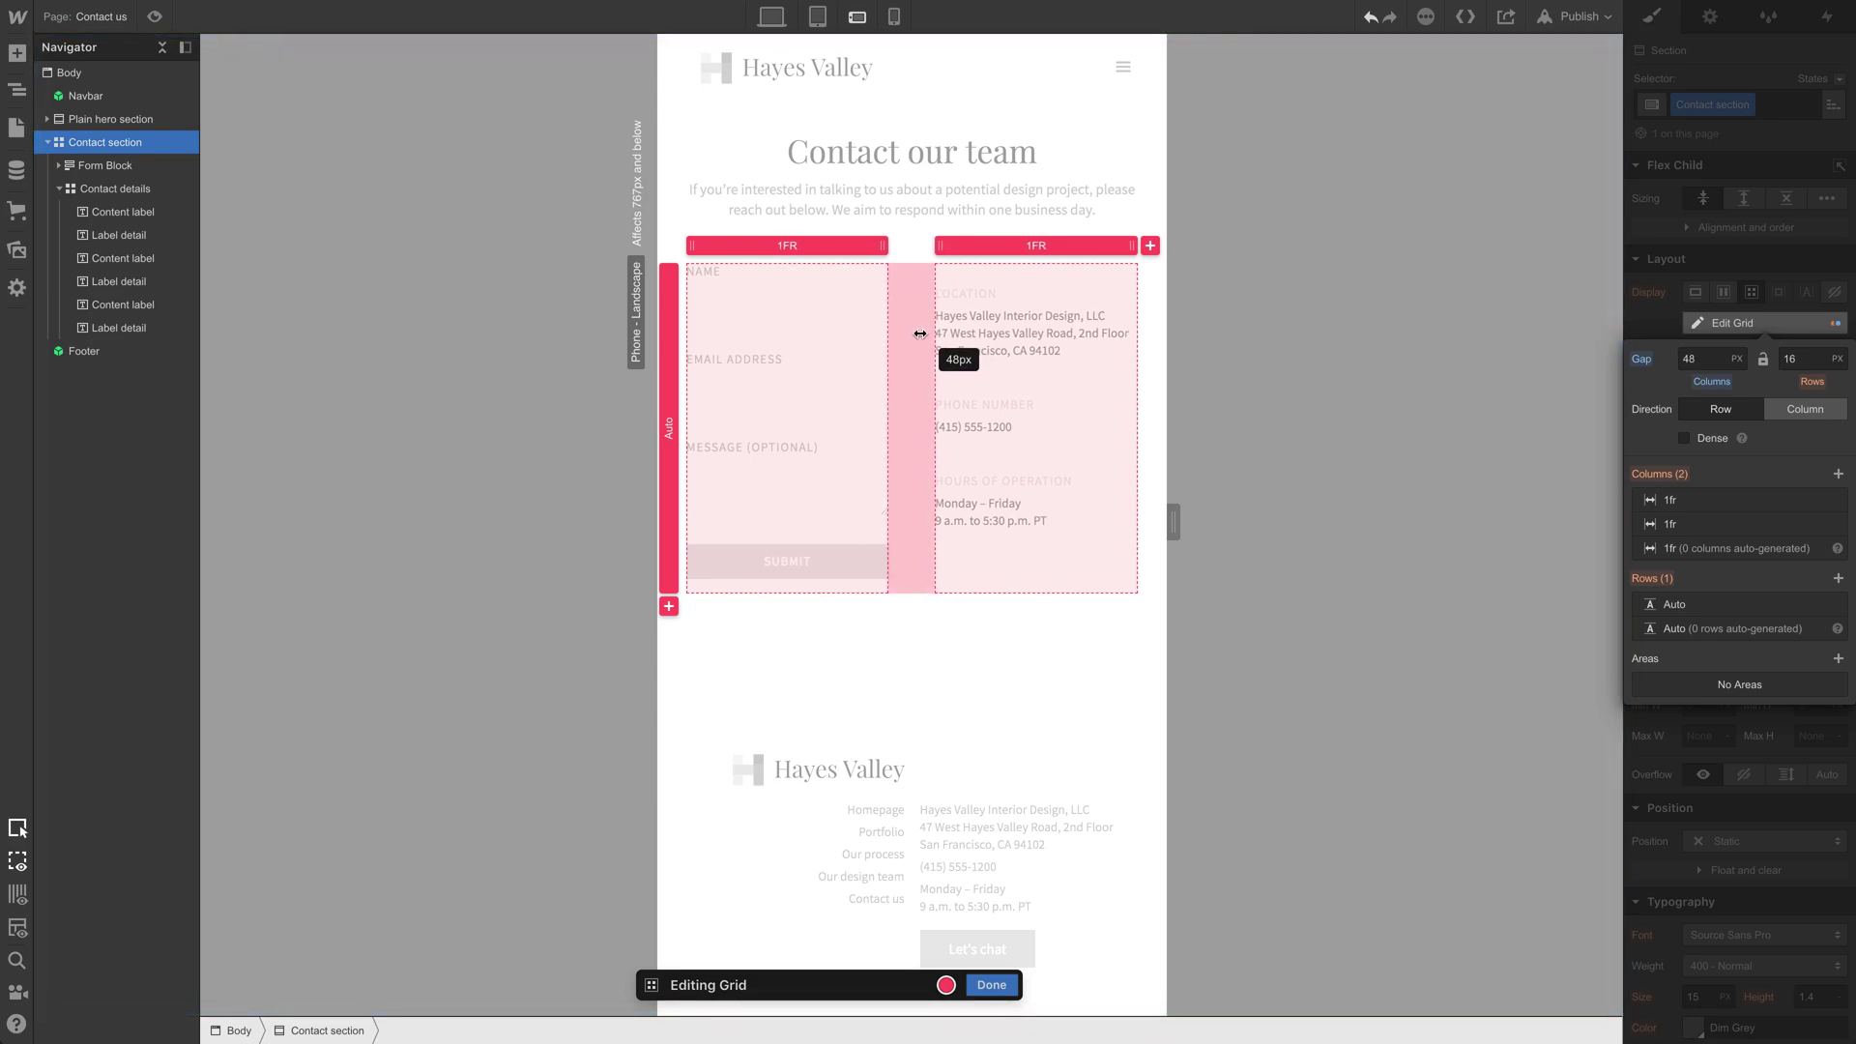
pyautogui.moveTo(920, 334); pyautogui.dragTo(888, 333)
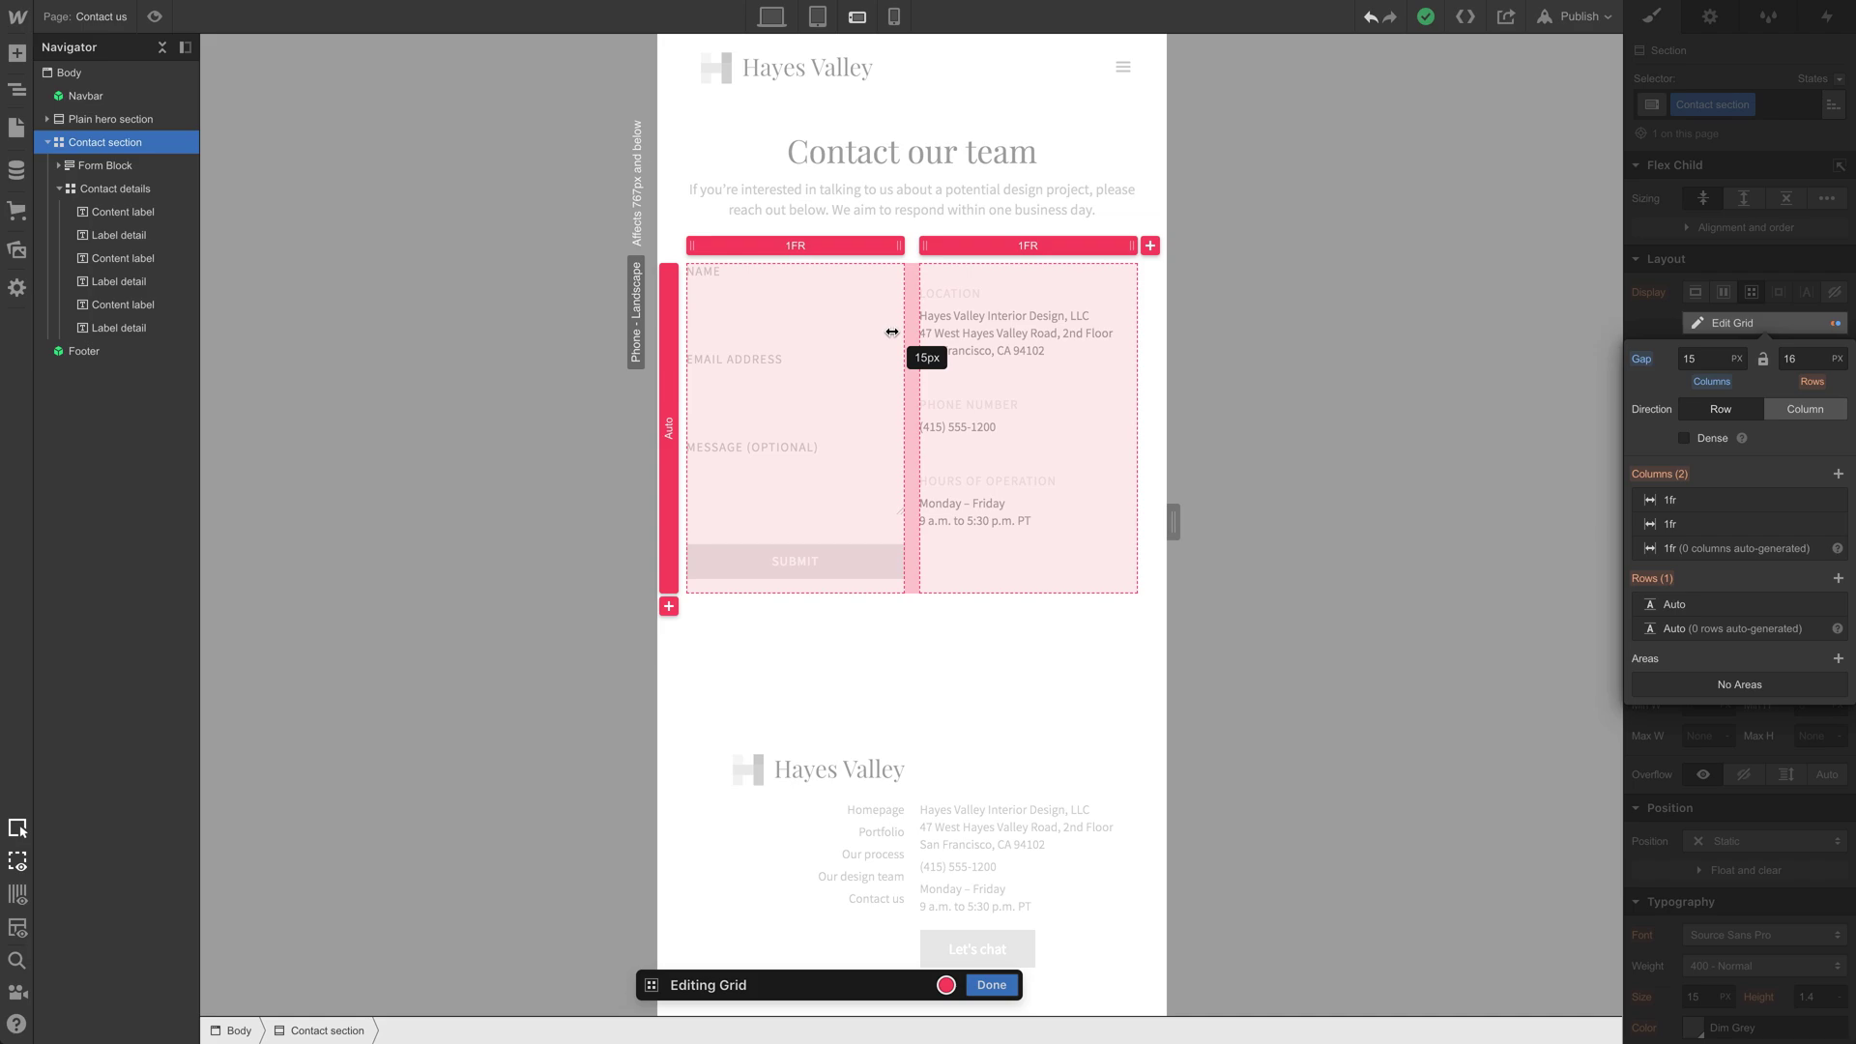
pyautogui.click(970, 982)
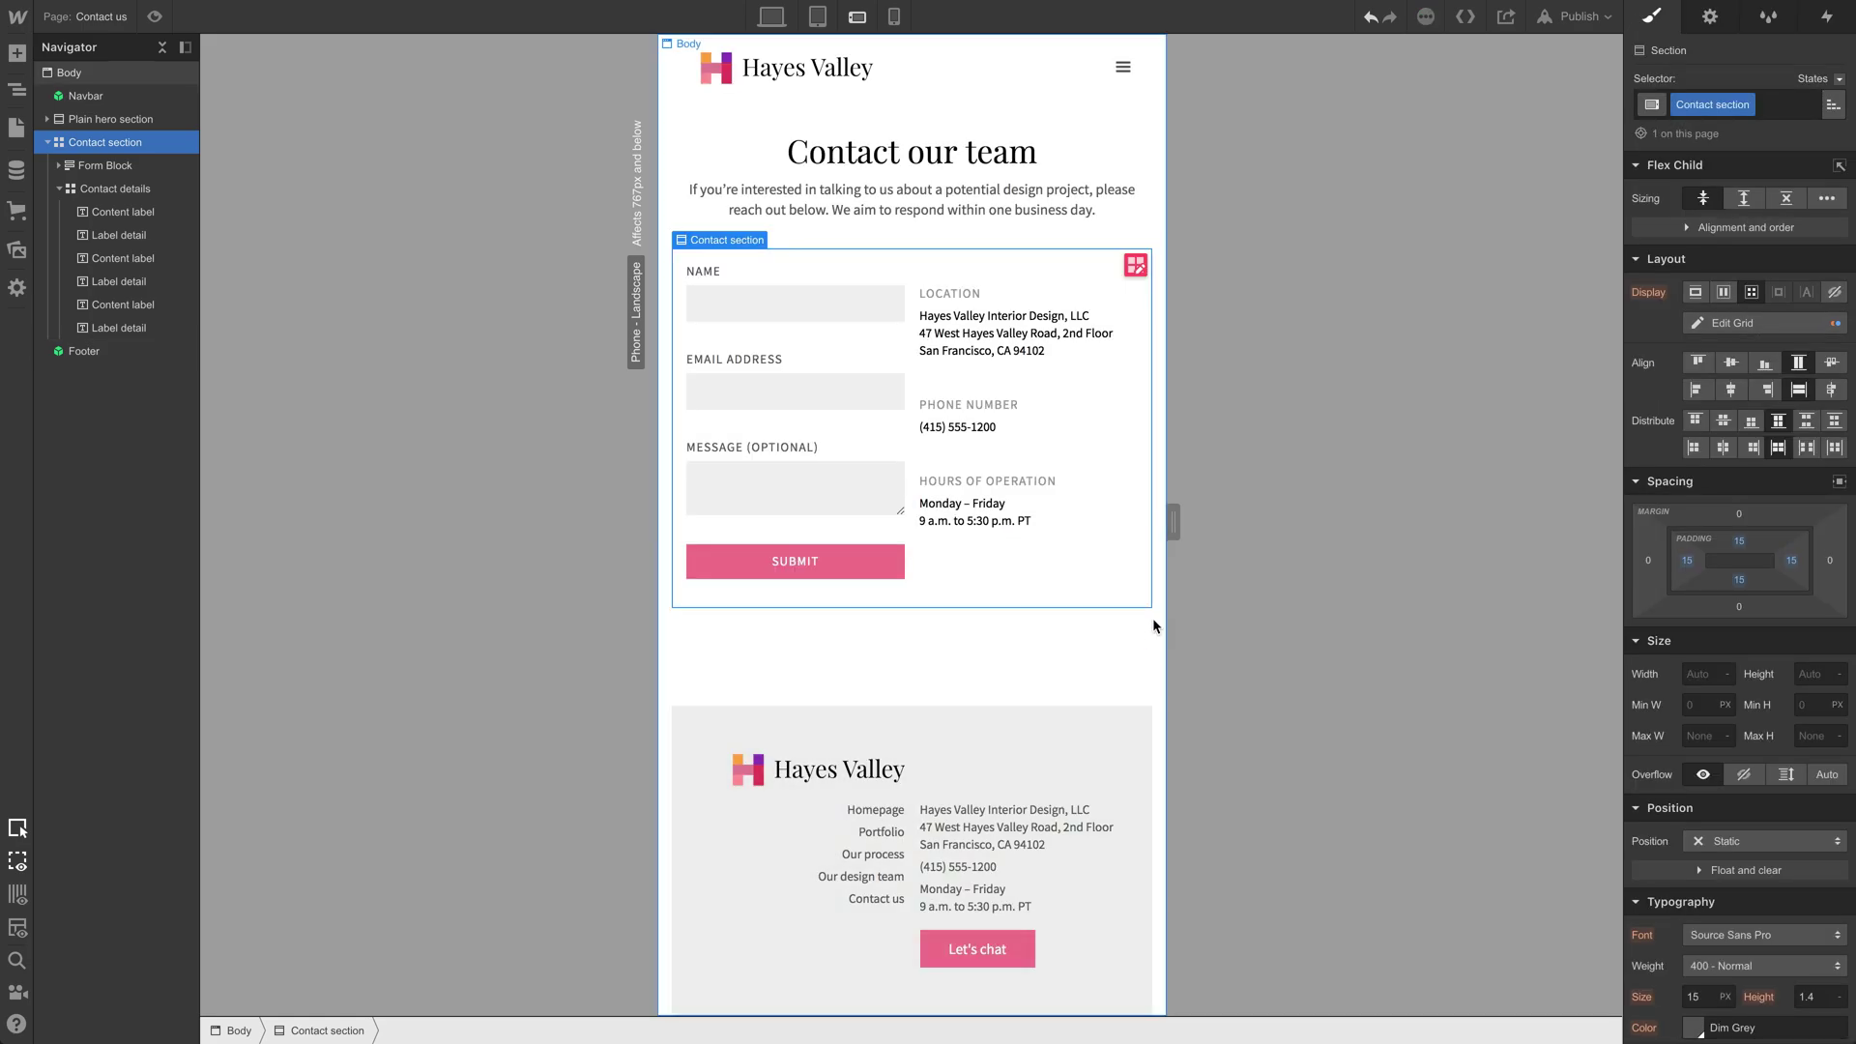
pyautogui.moveTo(1173, 522)
pyautogui.mouseDown()
pyautogui.moveTo(1076, 527)
pyautogui.moveTo(1346, 526)
pyautogui.moveTo(1142, 525)
pyautogui.mouseUp()
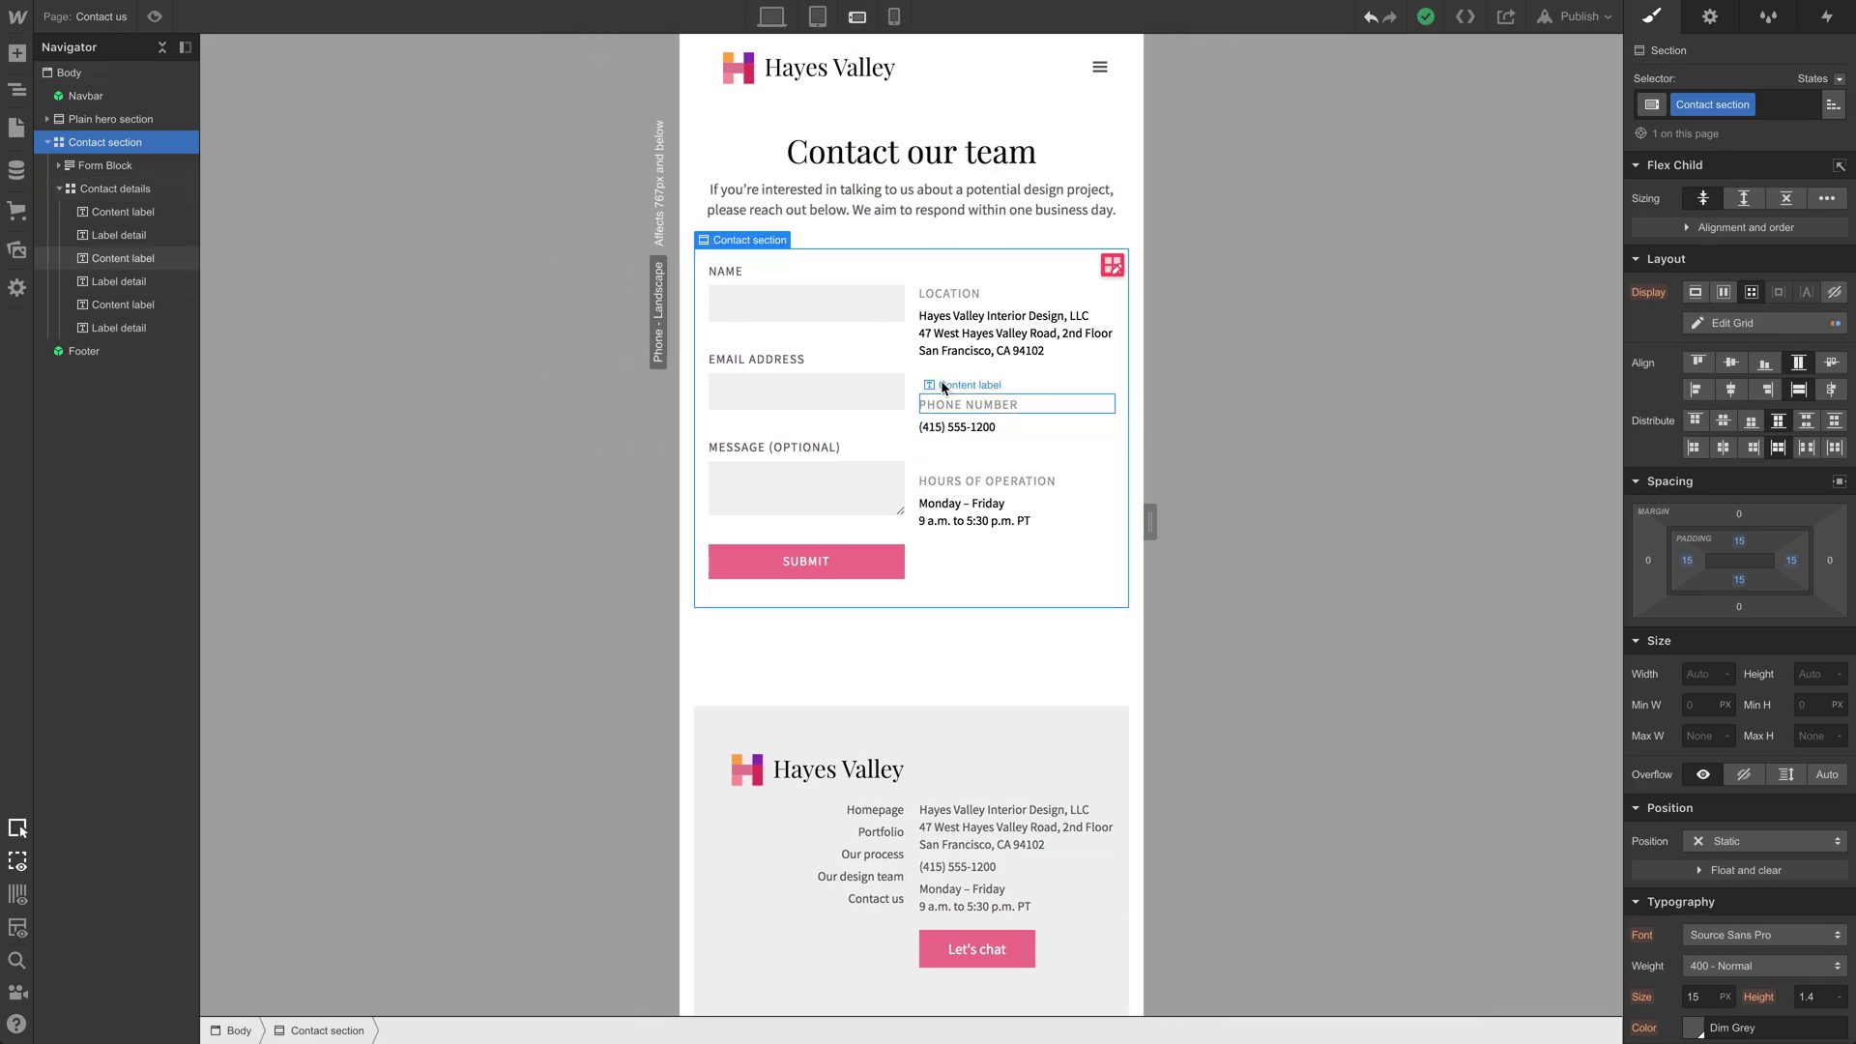
pyautogui.press('Return')
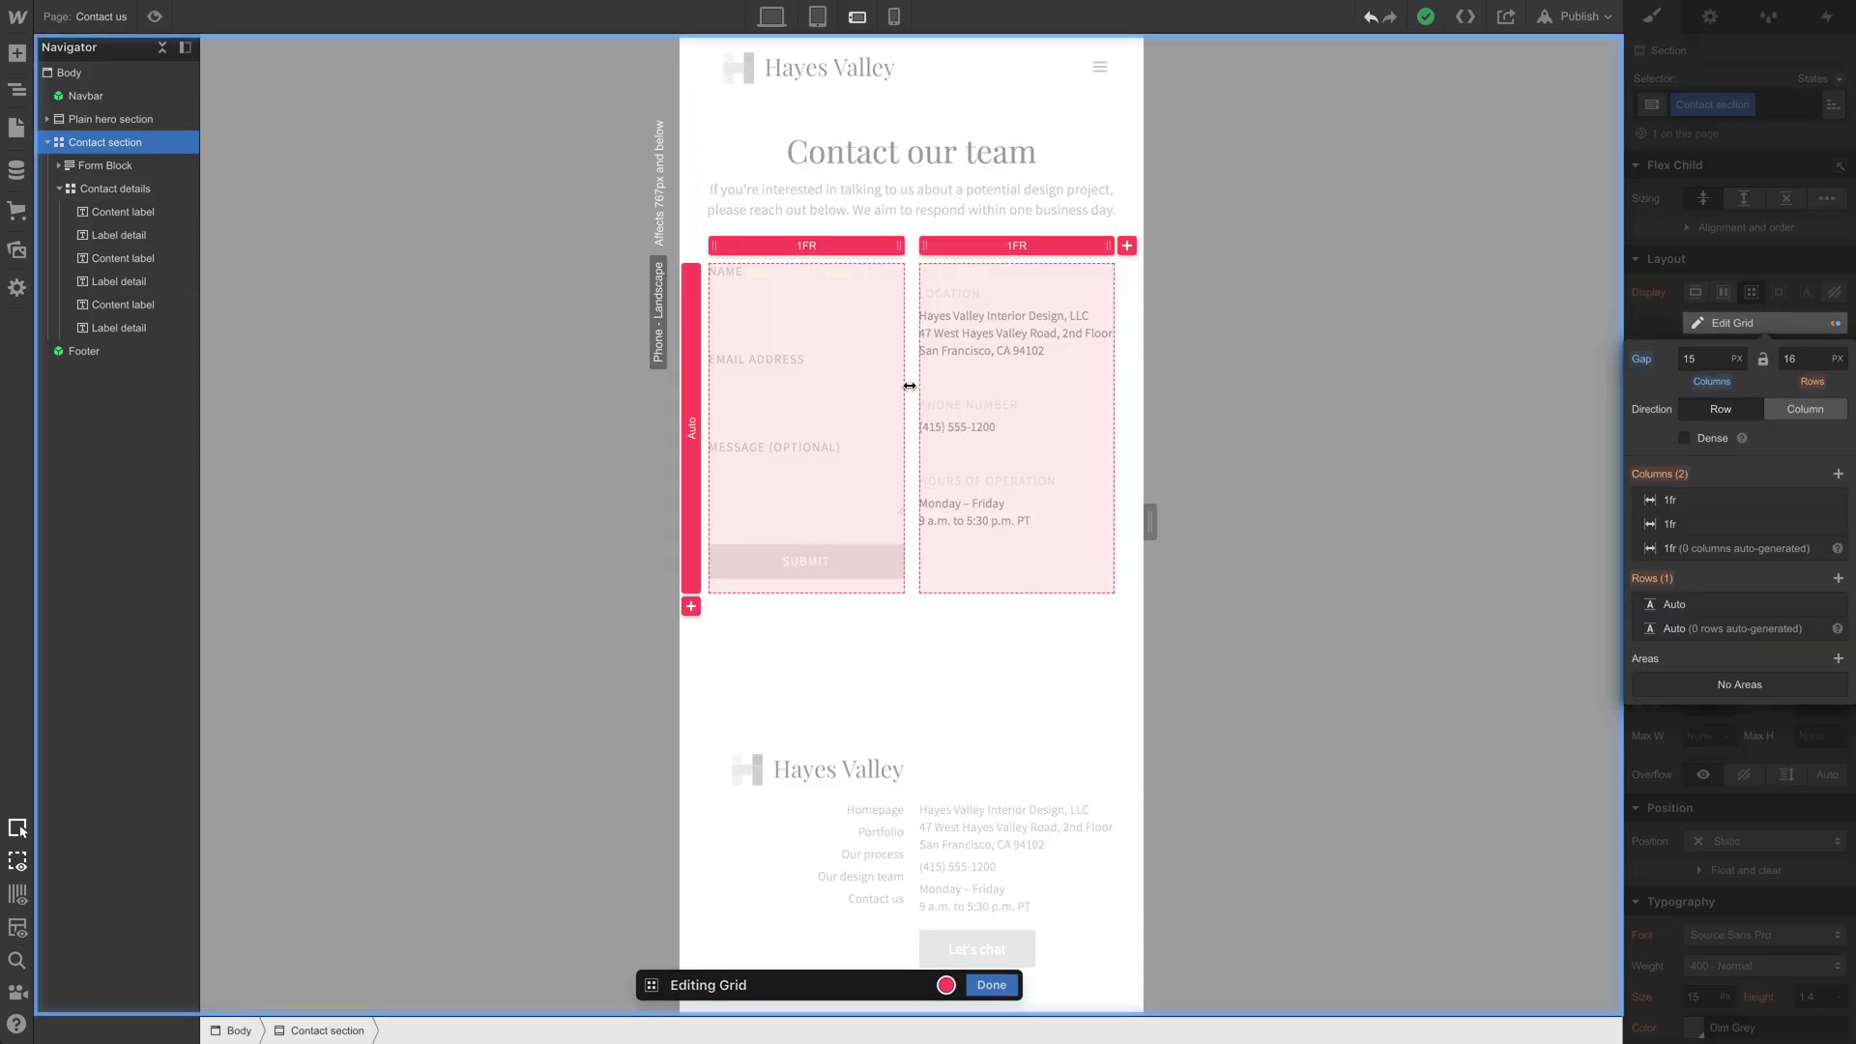
pyautogui.moveTo(913, 386); pyautogui.dragTo(923, 388)
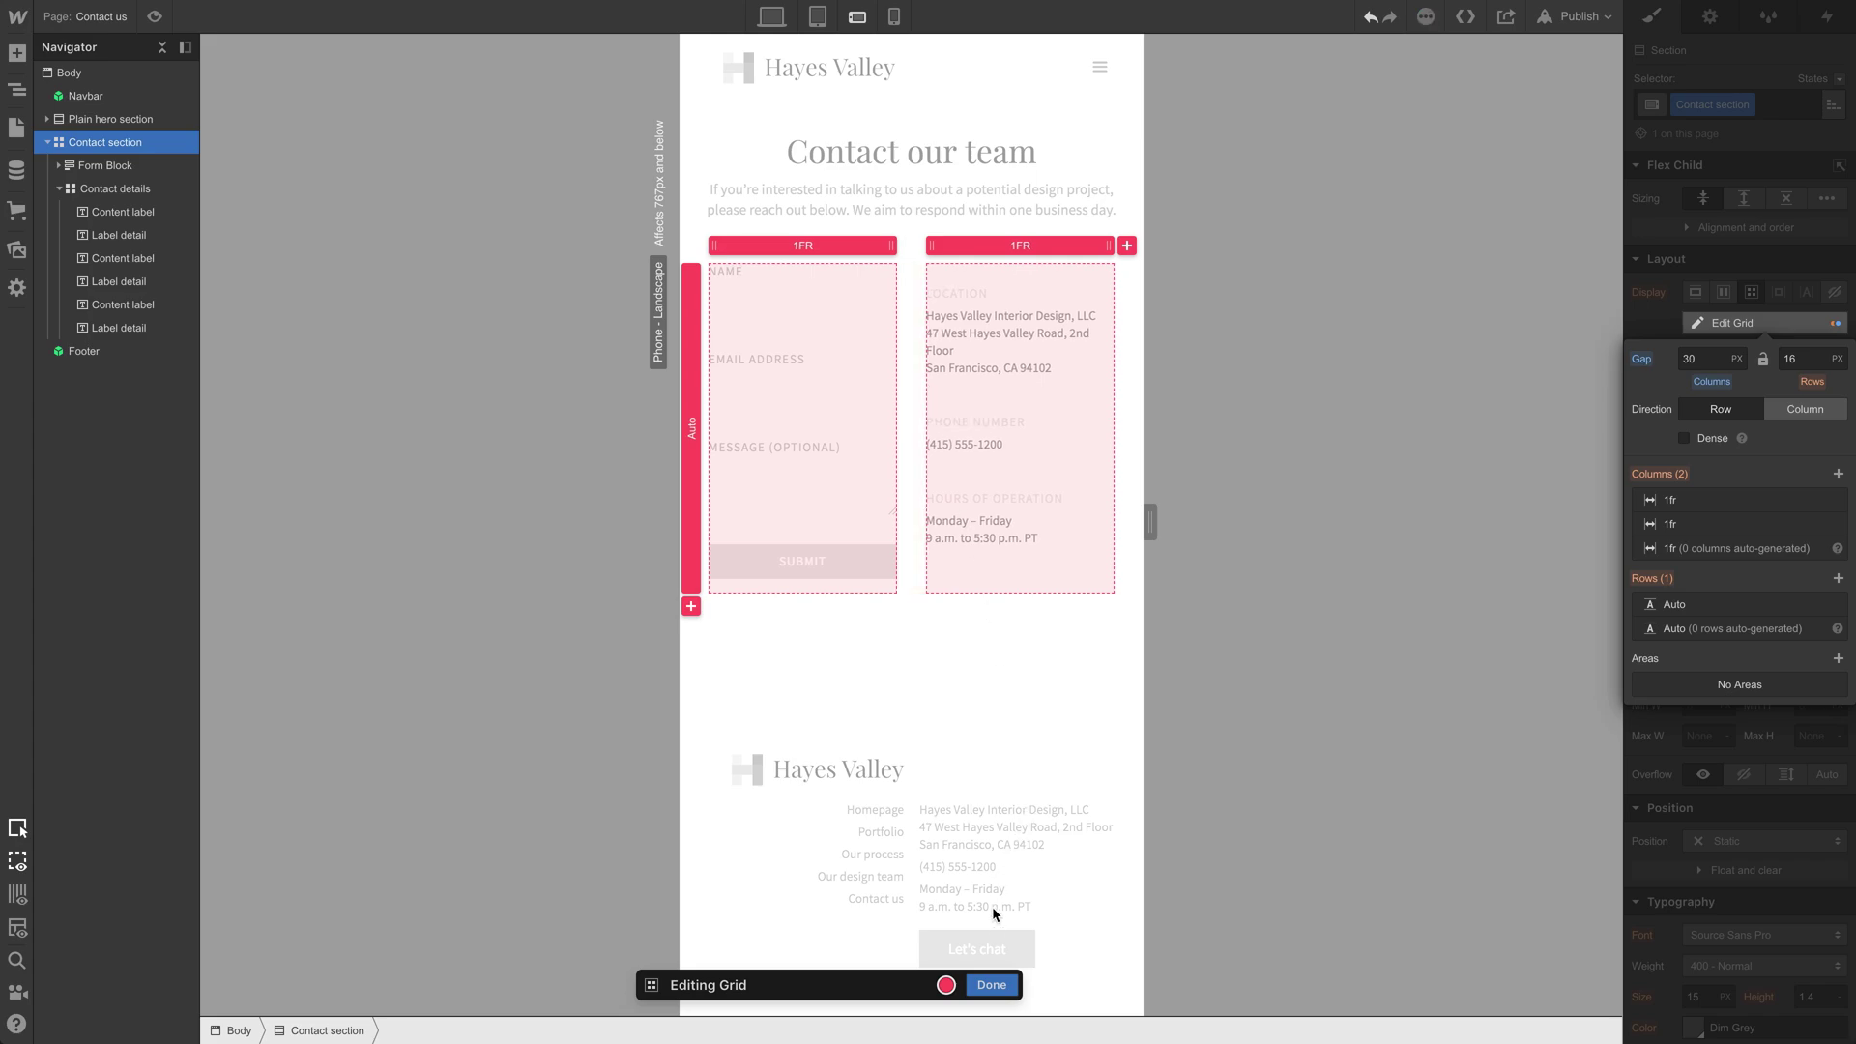
pyautogui.click(993, 984)
pyautogui.moveTo(1142, 523); pyautogui.dragTo(1056, 538)
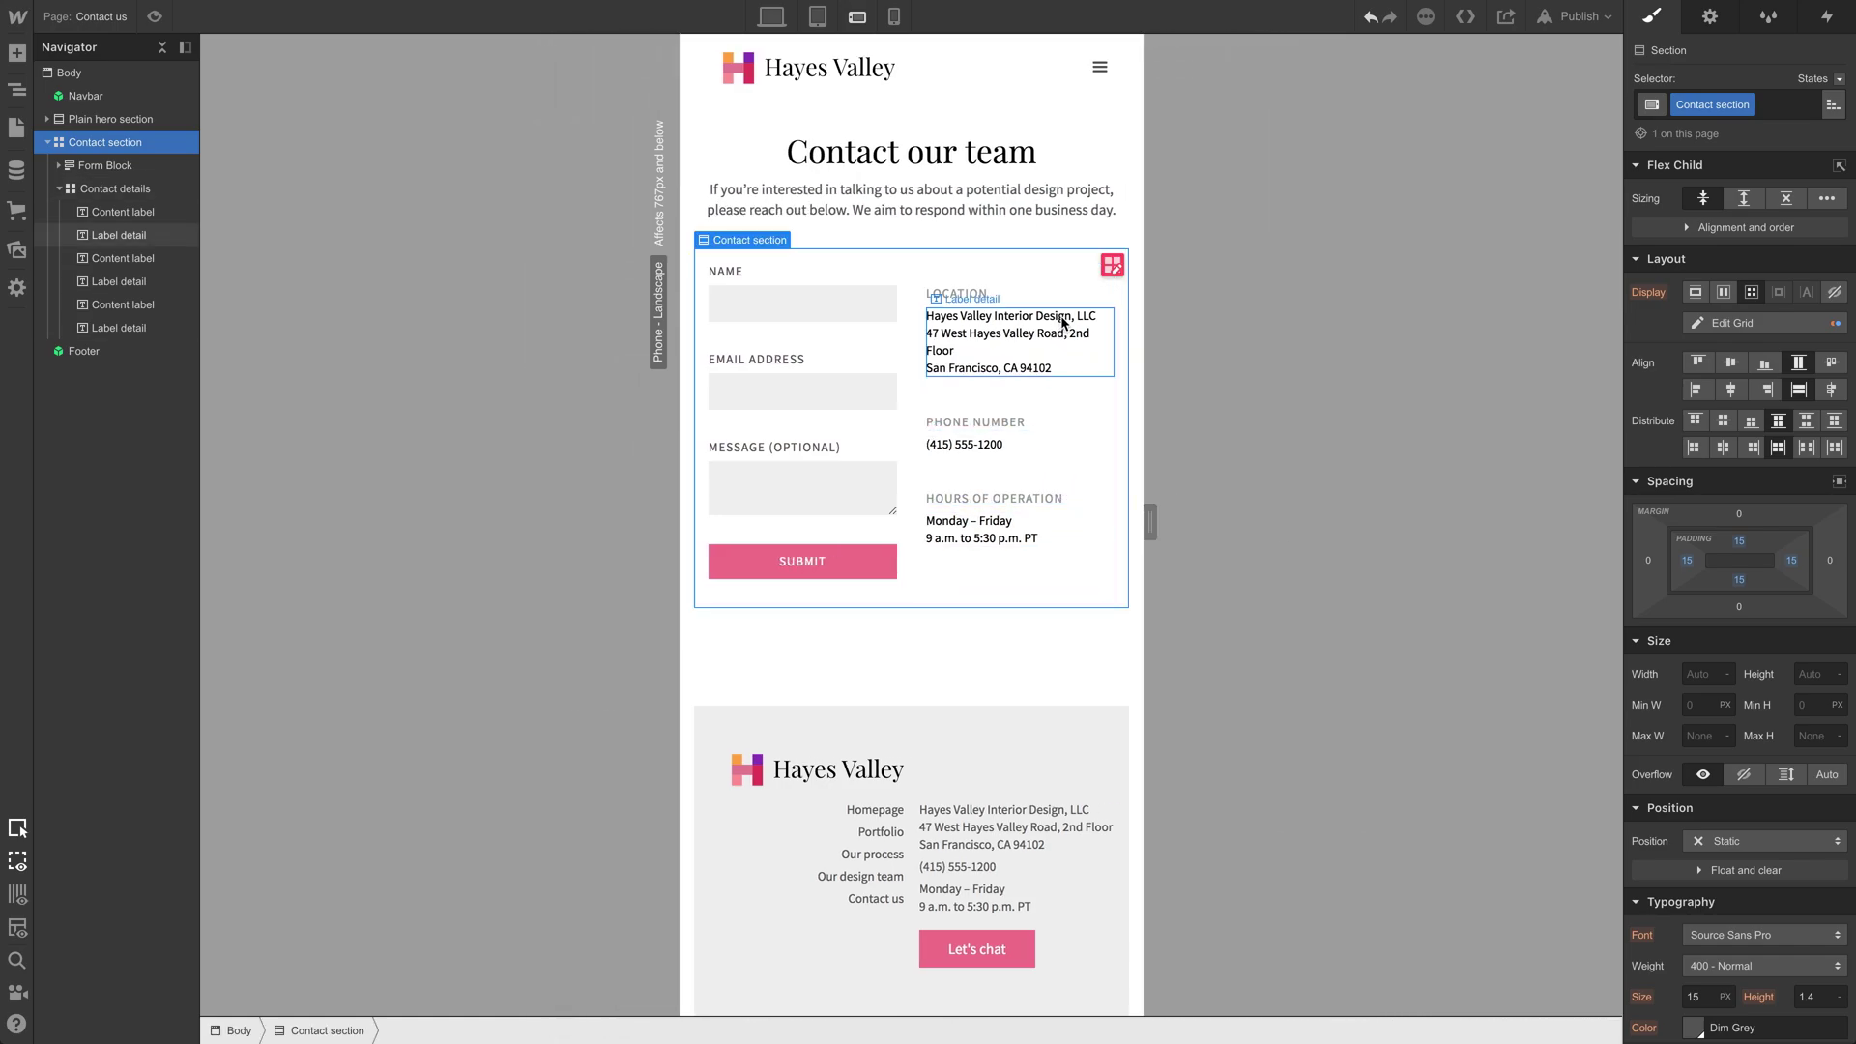
# Step: Delete the Contact section grid's second column, leaving one column with details under the form
pyautogui.click(1110, 266)
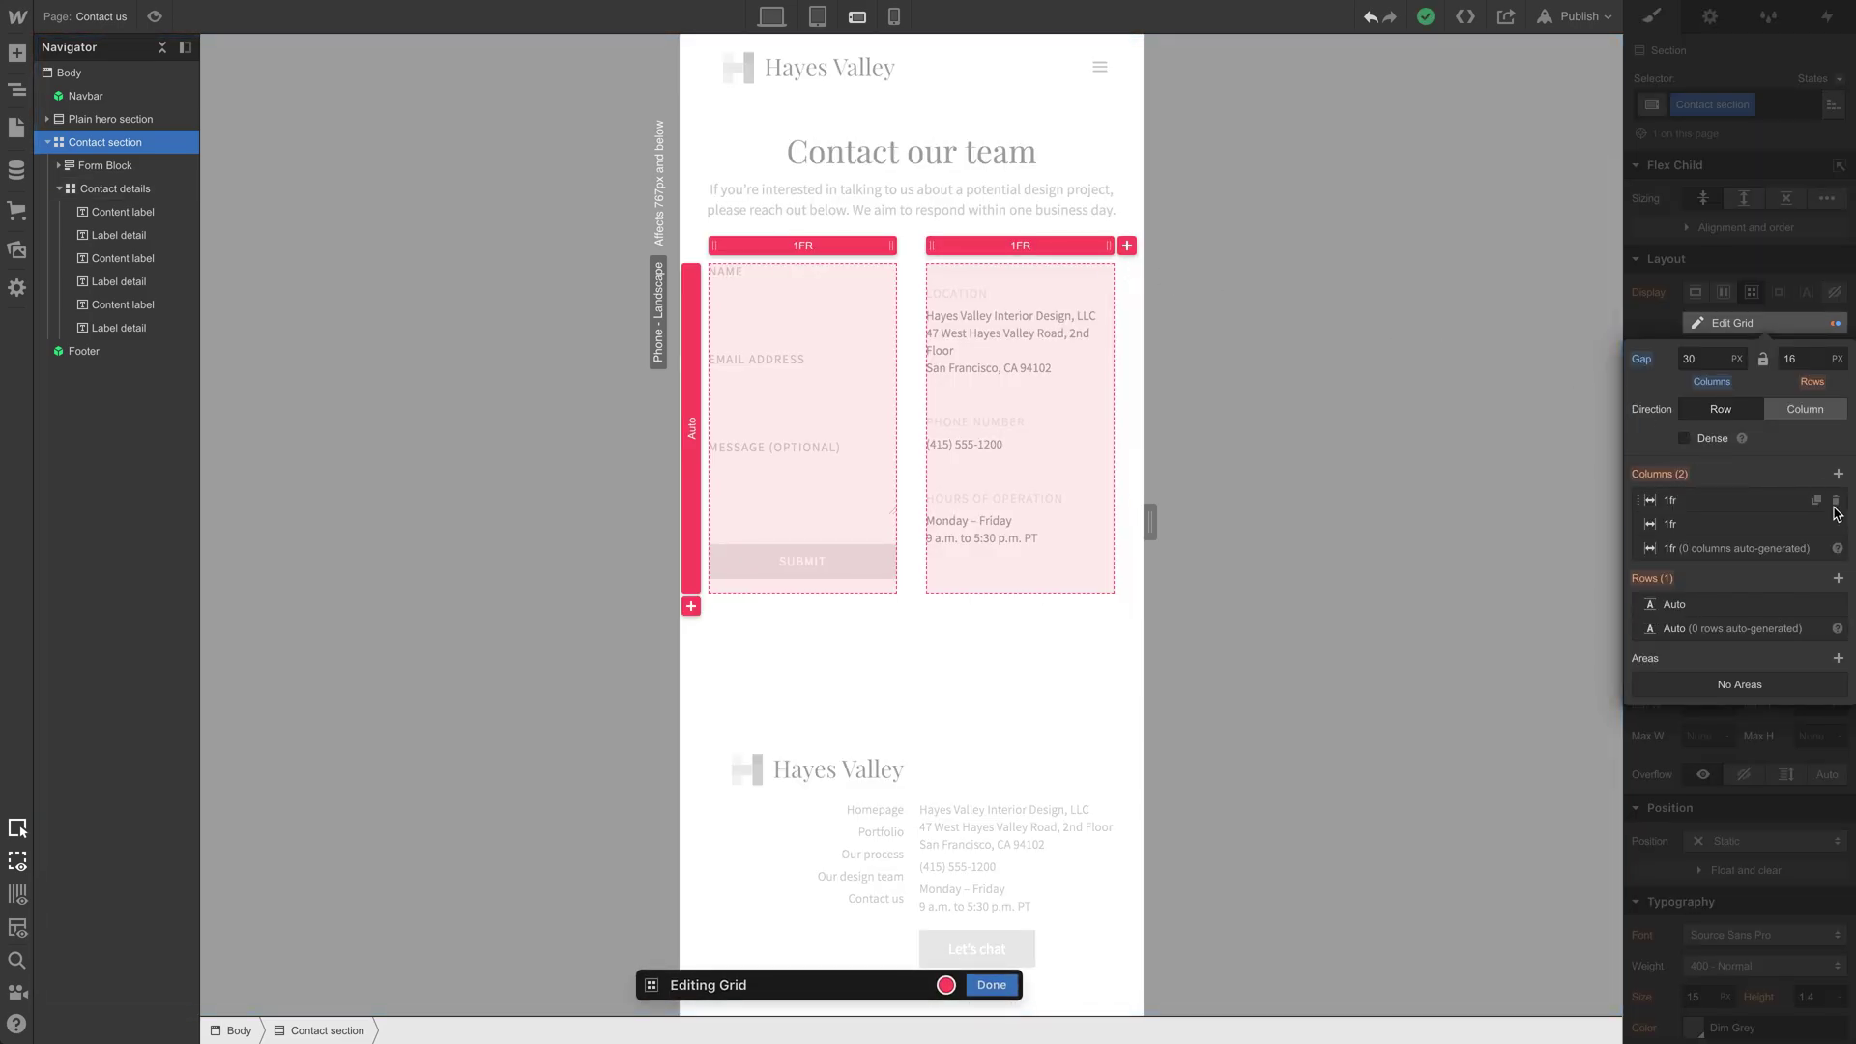
pyautogui.click(1836, 501)
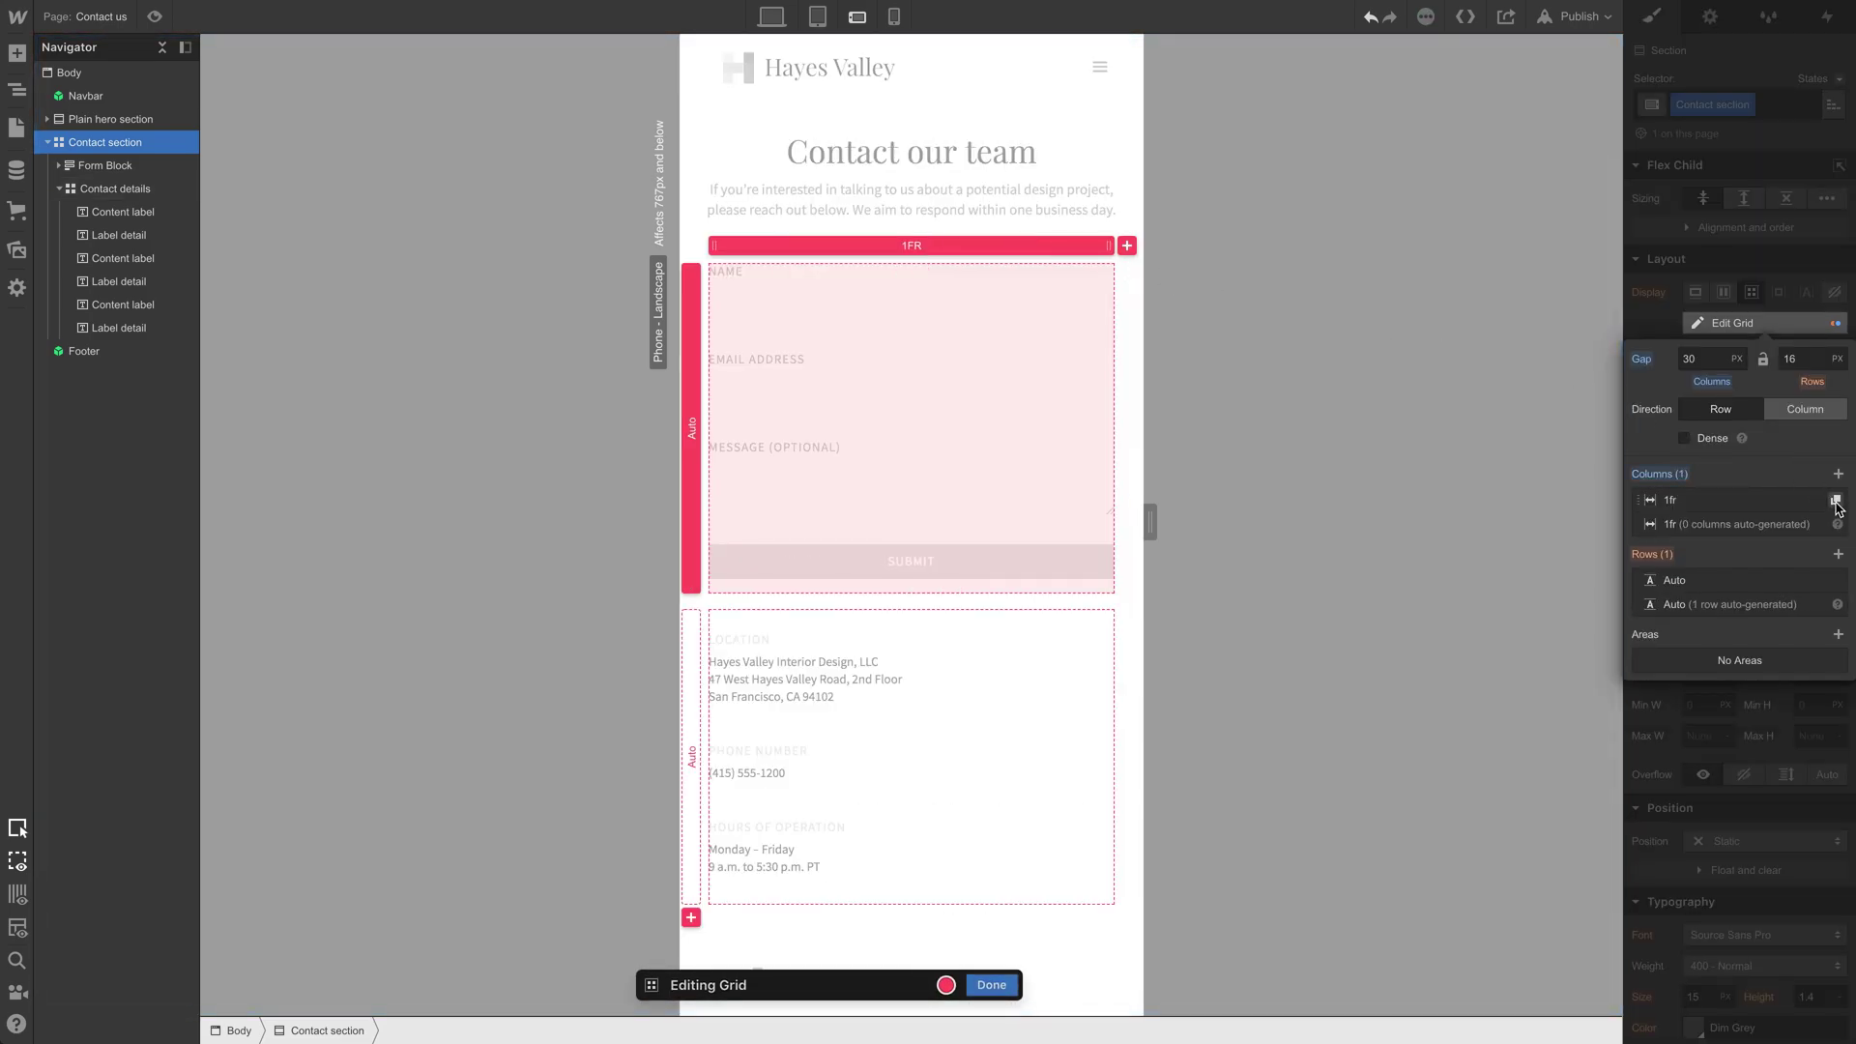
pyautogui.click(992, 983)
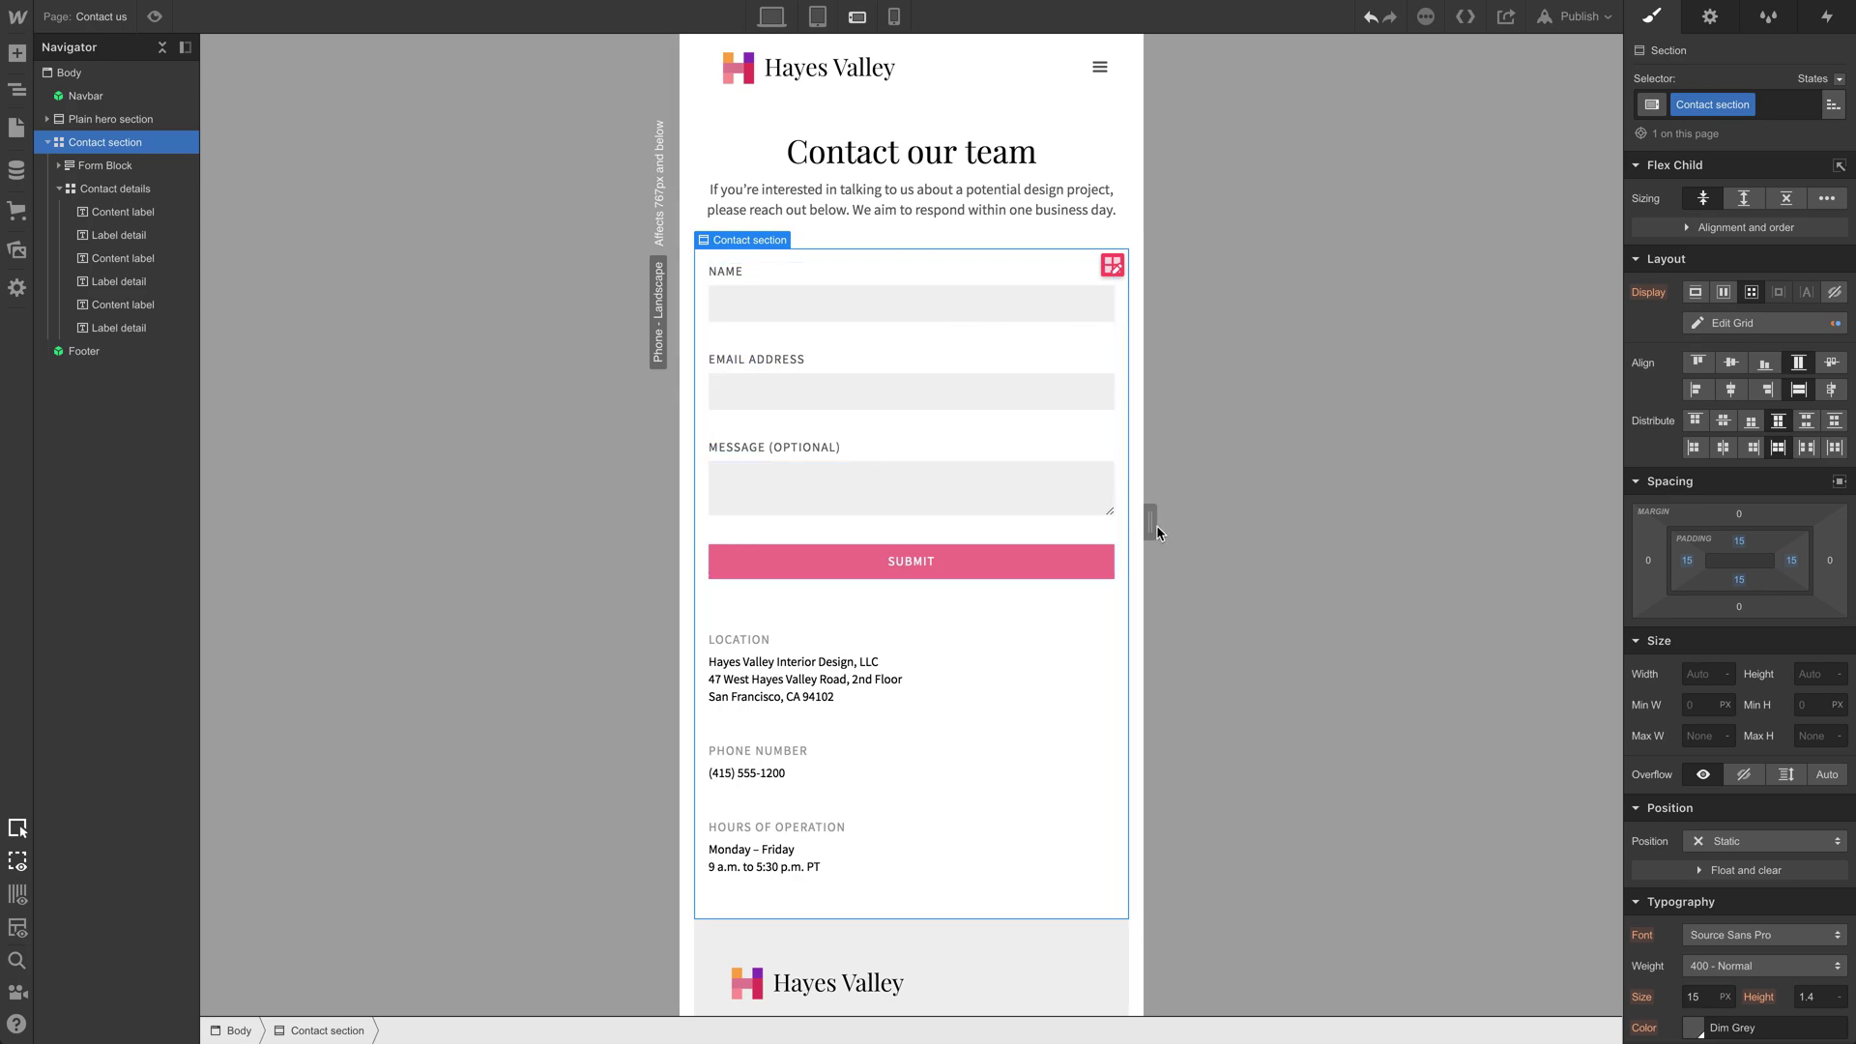
pyautogui.moveTo(1157, 530); pyautogui.dragTo(1061, 531)
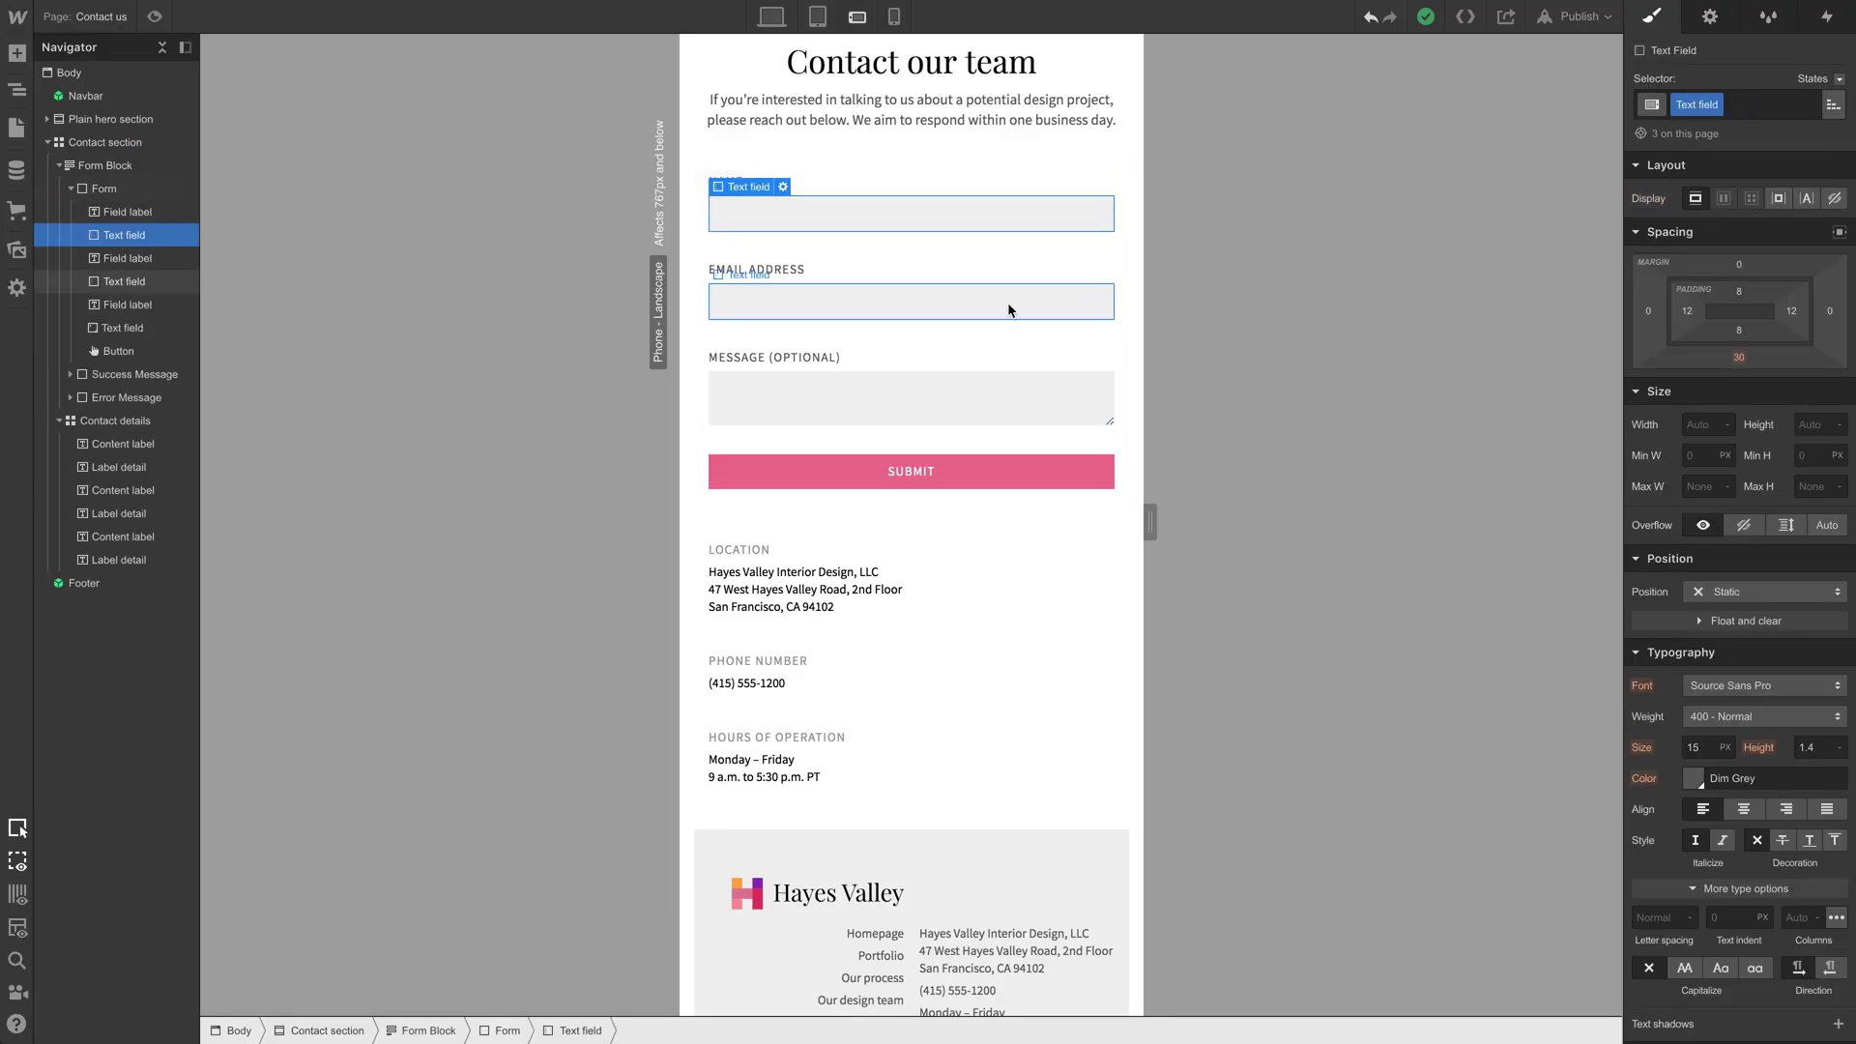
# Step: Cut the bottom spacing under the location address Label detail from 30 to about 15px
pyautogui.click(1007, 325)
pyautogui.click(1035, 419)
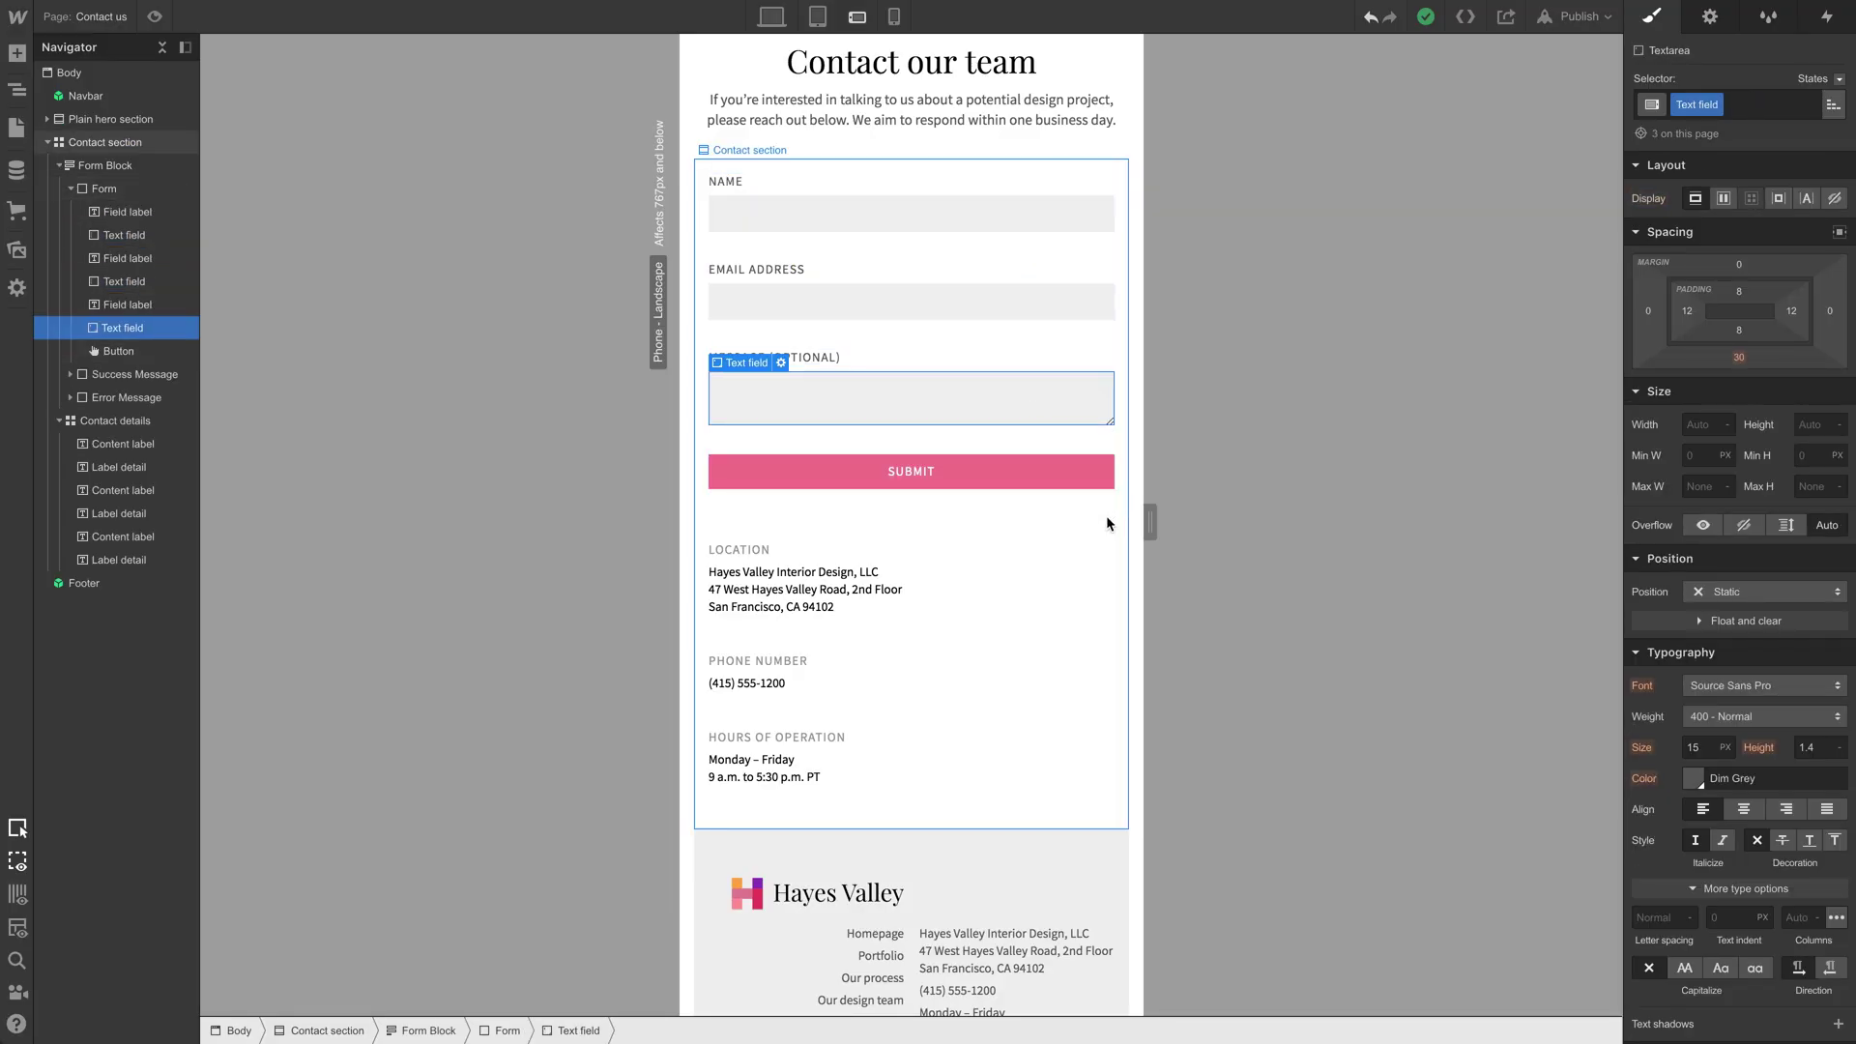
pyautogui.scroll(-1, 1083, 478)
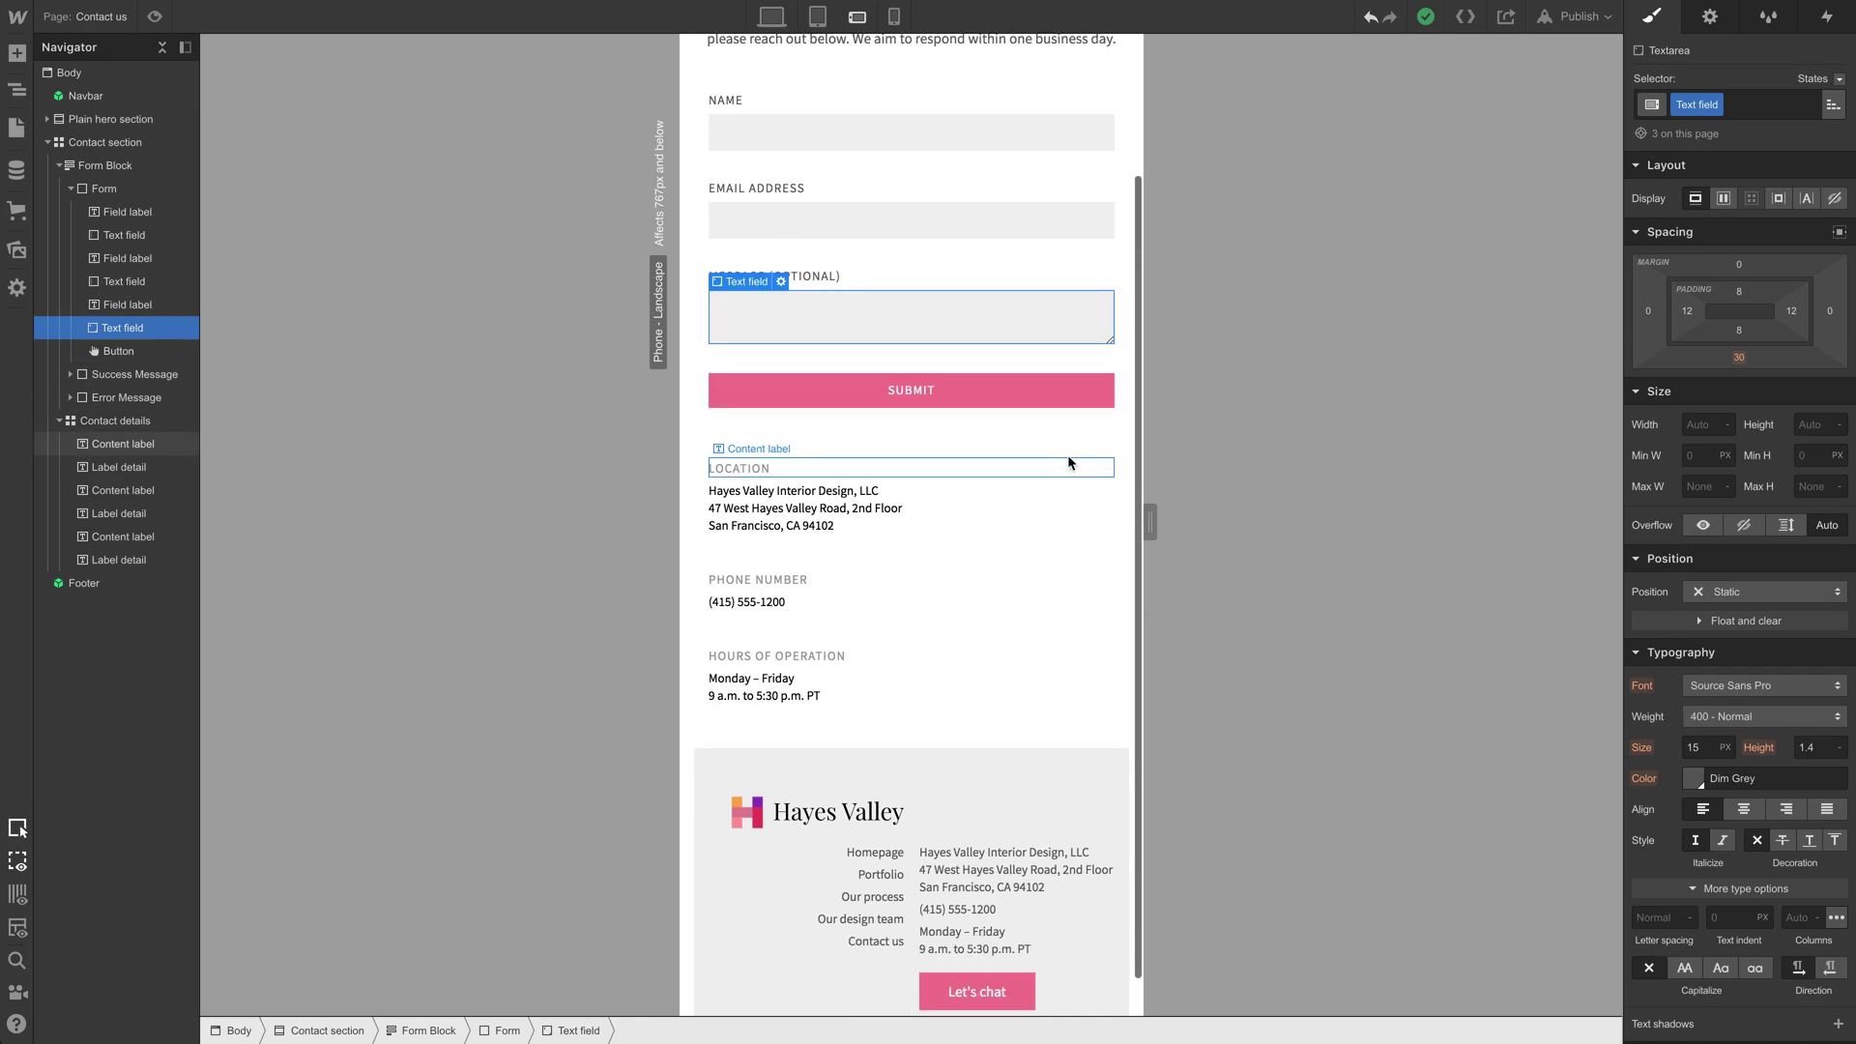
pyautogui.click(1071, 444)
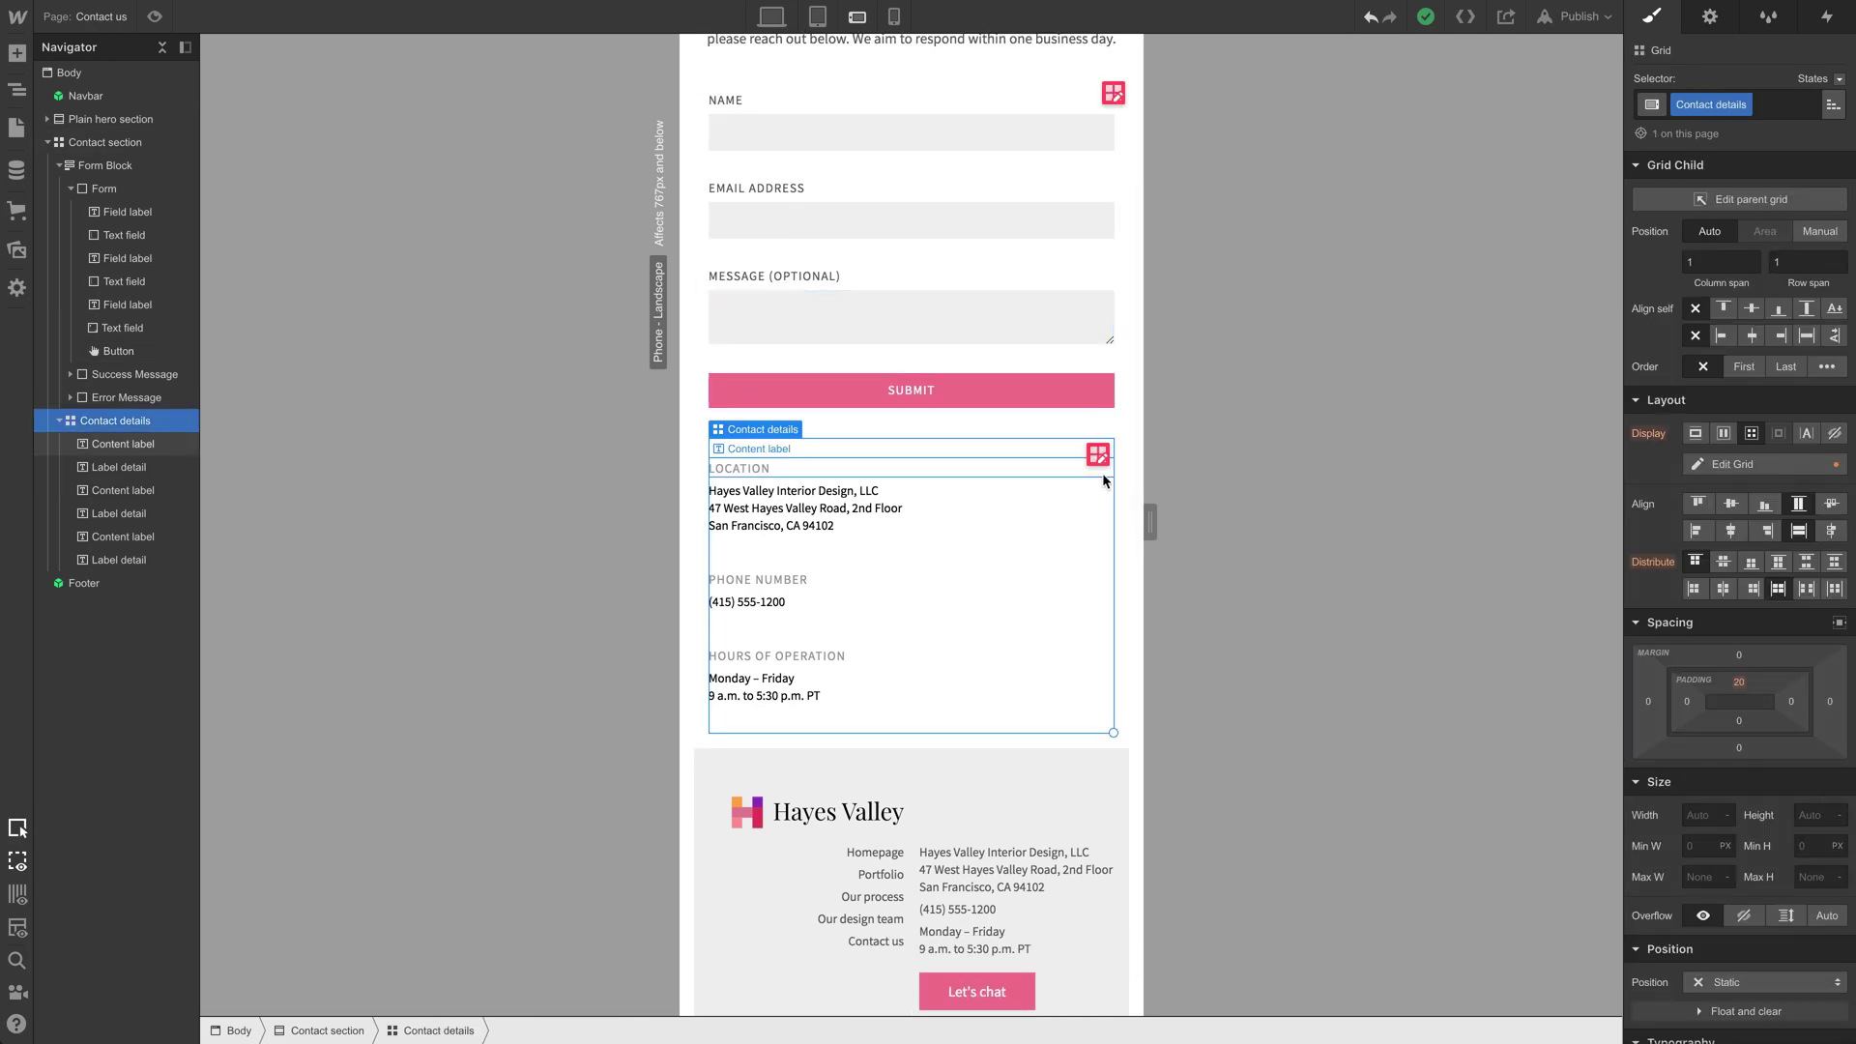
pyautogui.click(1099, 456)
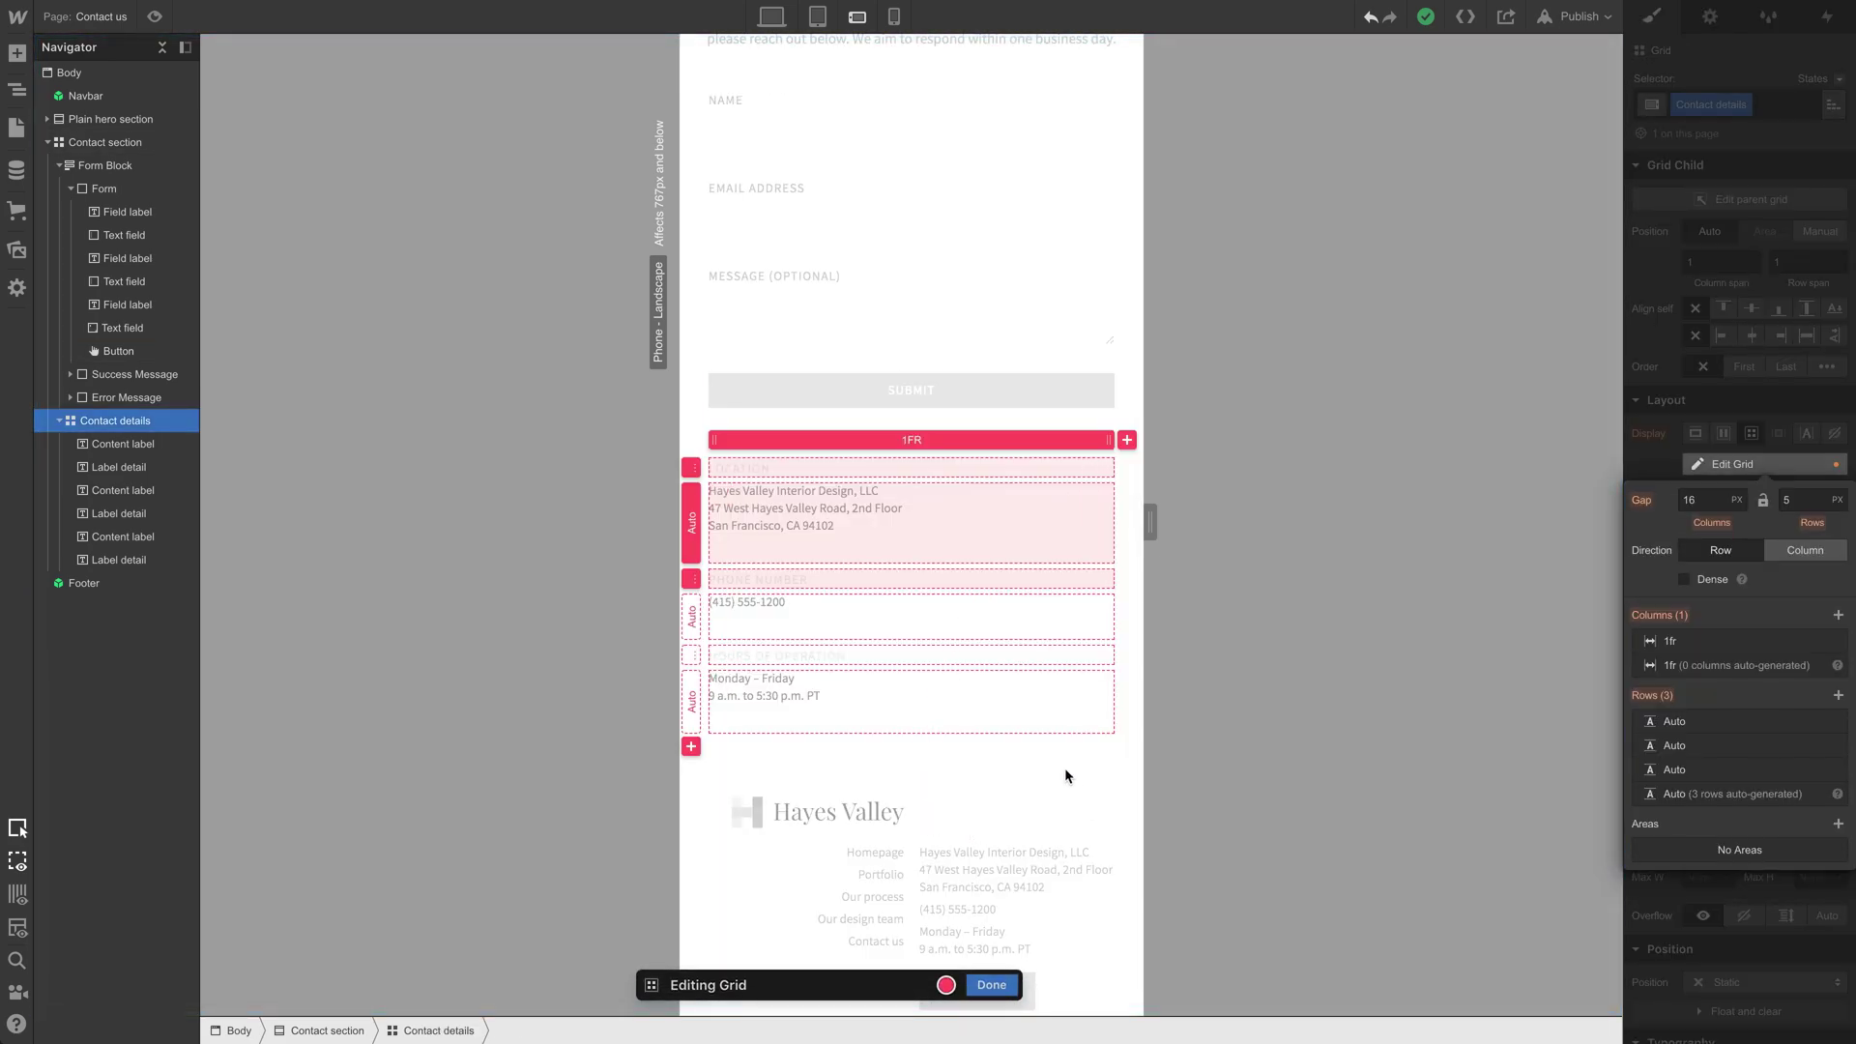
pyautogui.click(991, 986)
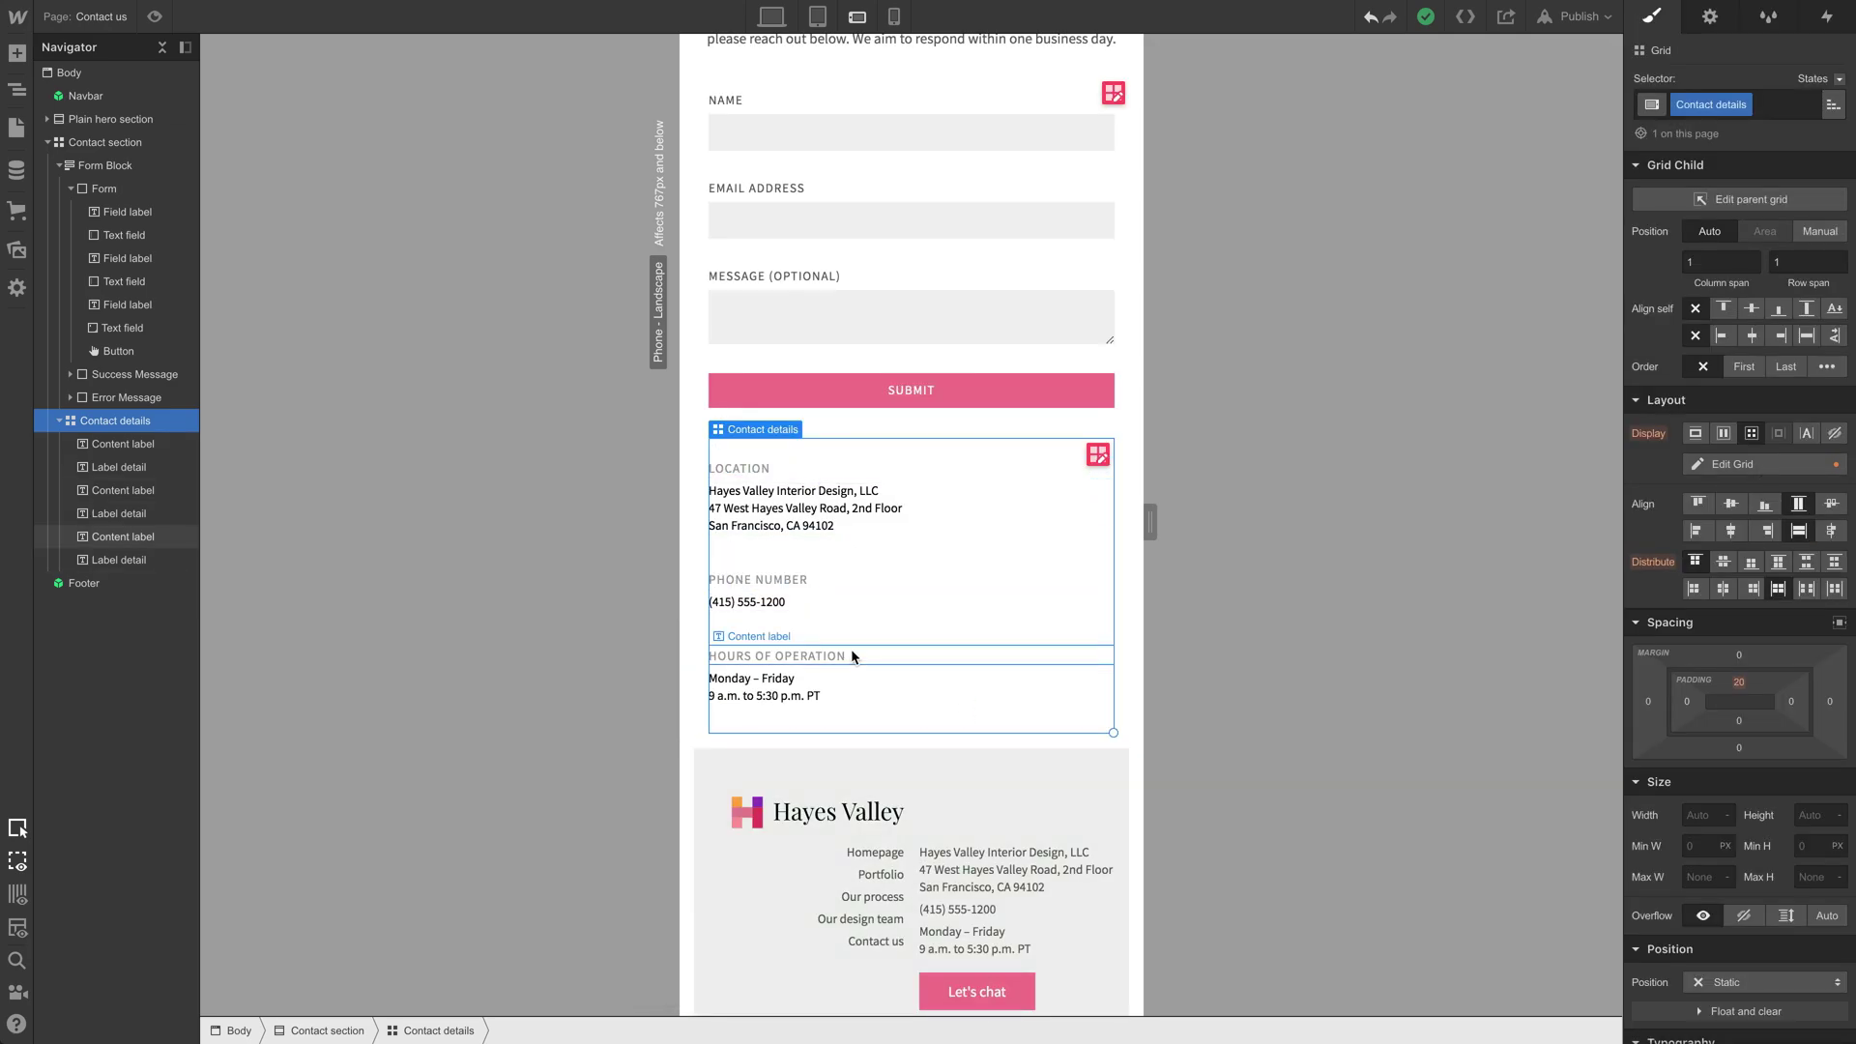
pyautogui.scroll(1, 919, 548)
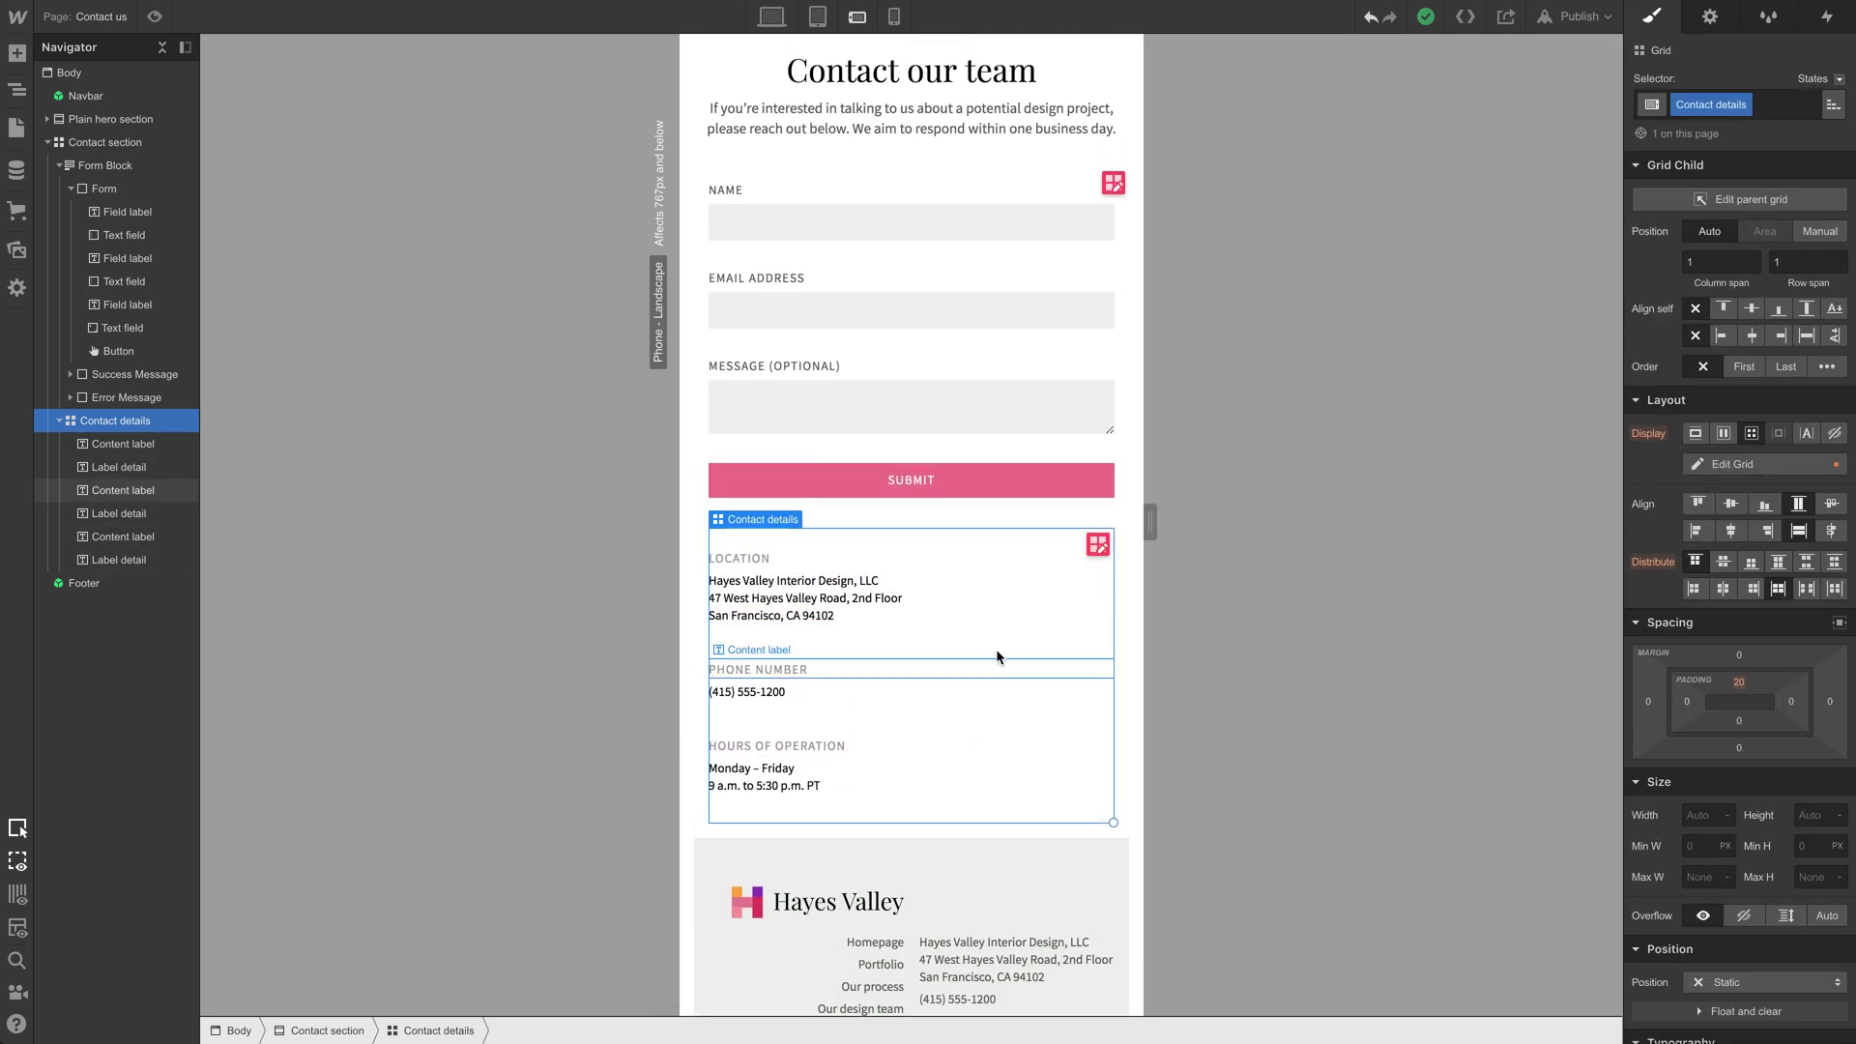
pyautogui.click(995, 609)
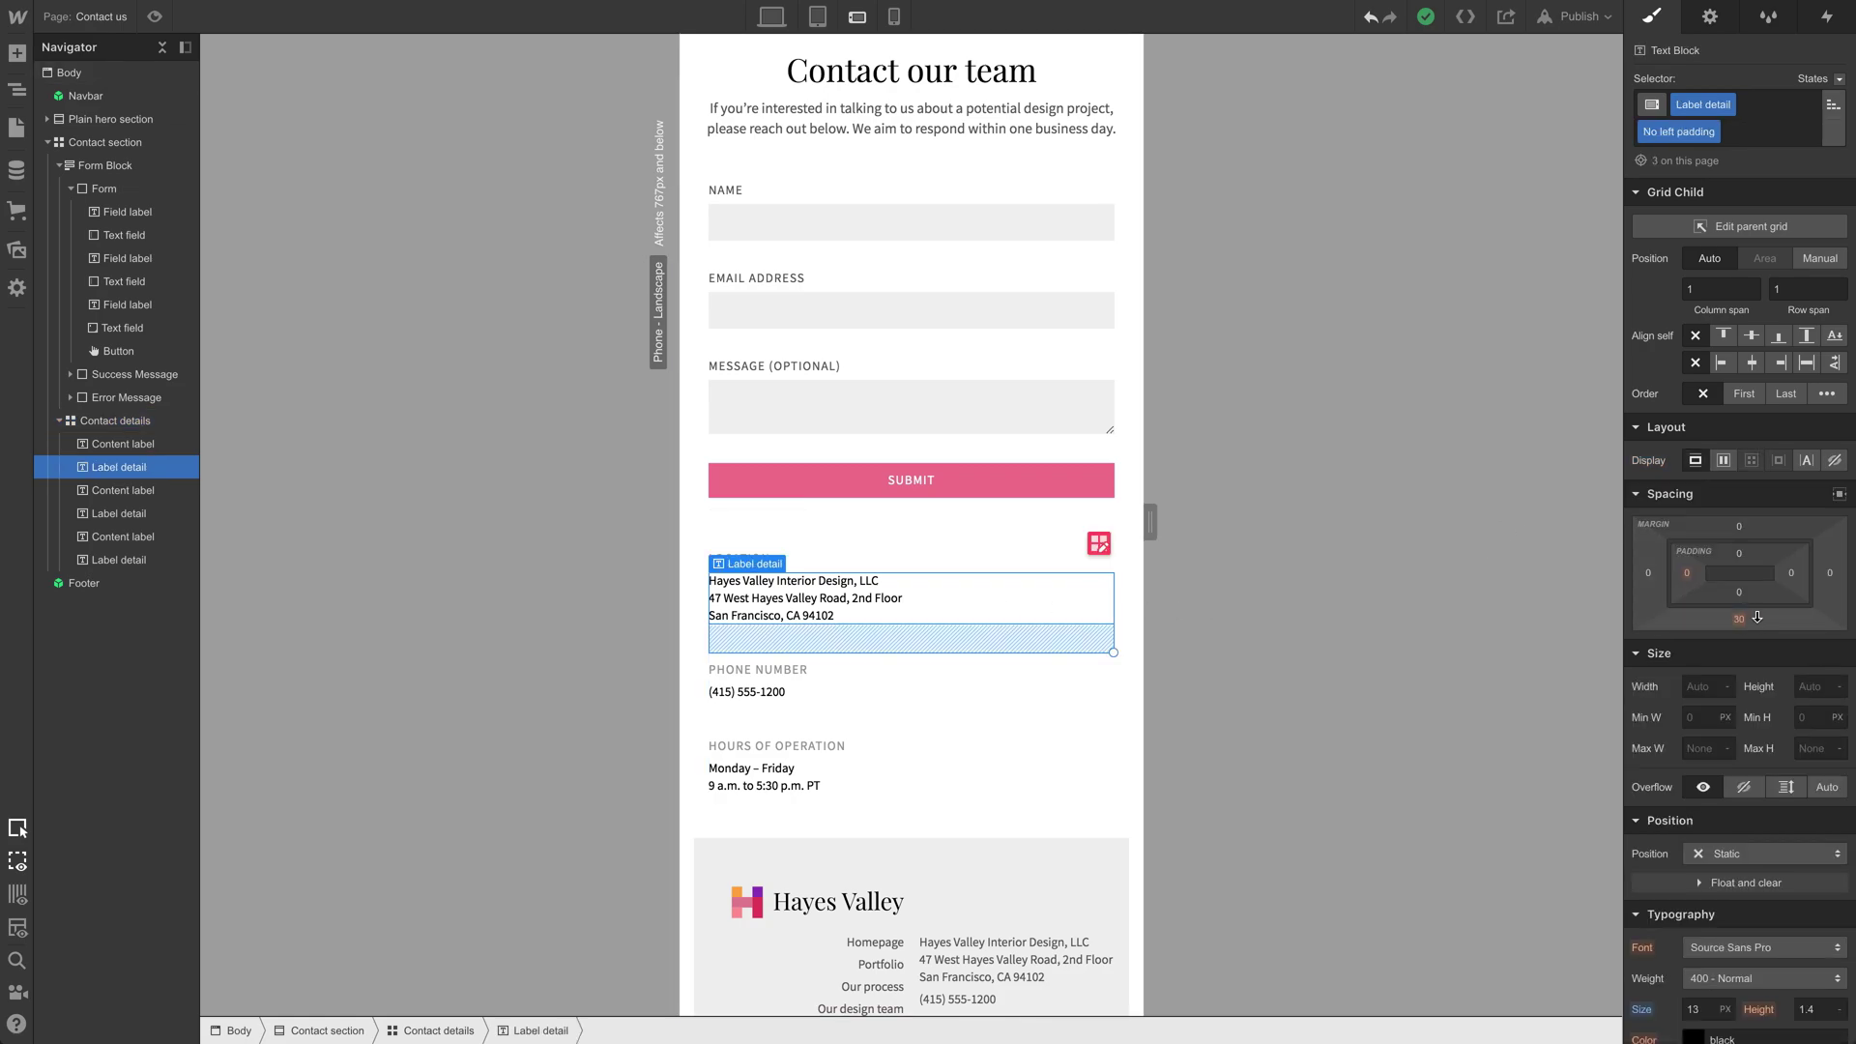
pyautogui.moveTo(1758, 617); pyautogui.dragTo(1763, 577)
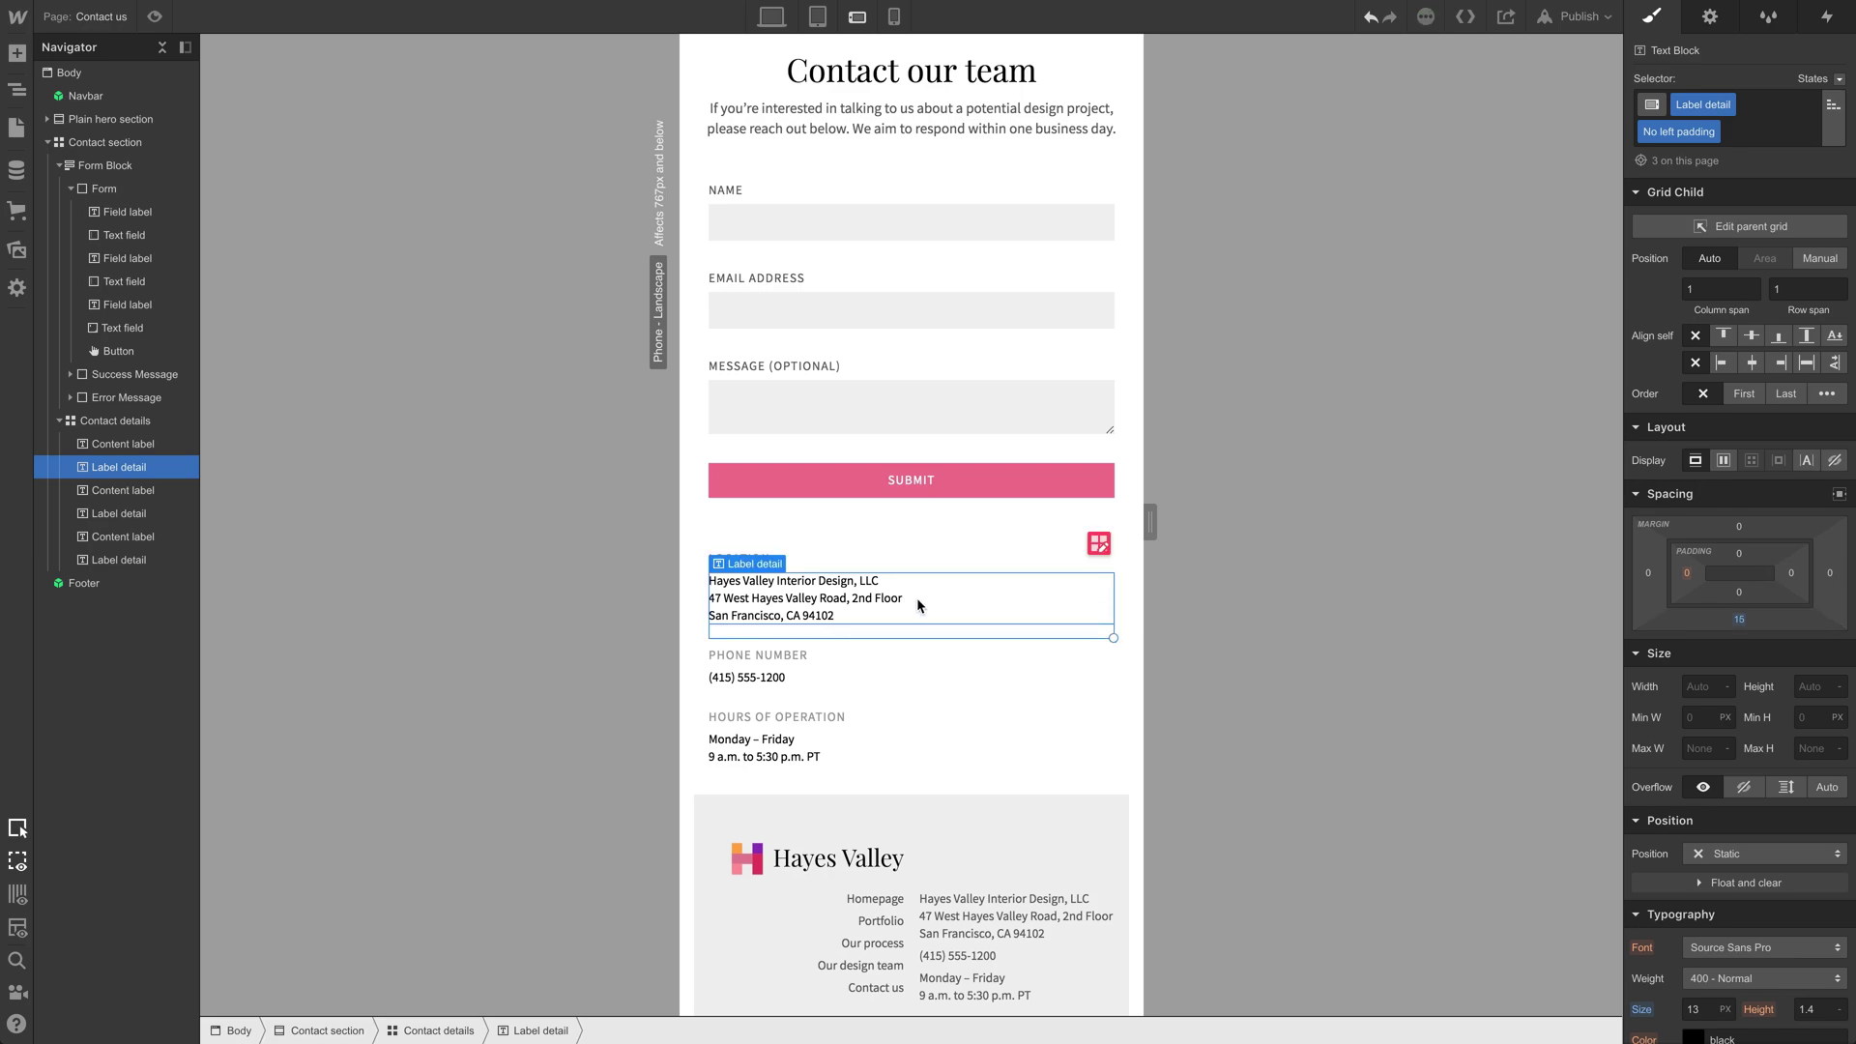
pyautogui.click(858, 497)
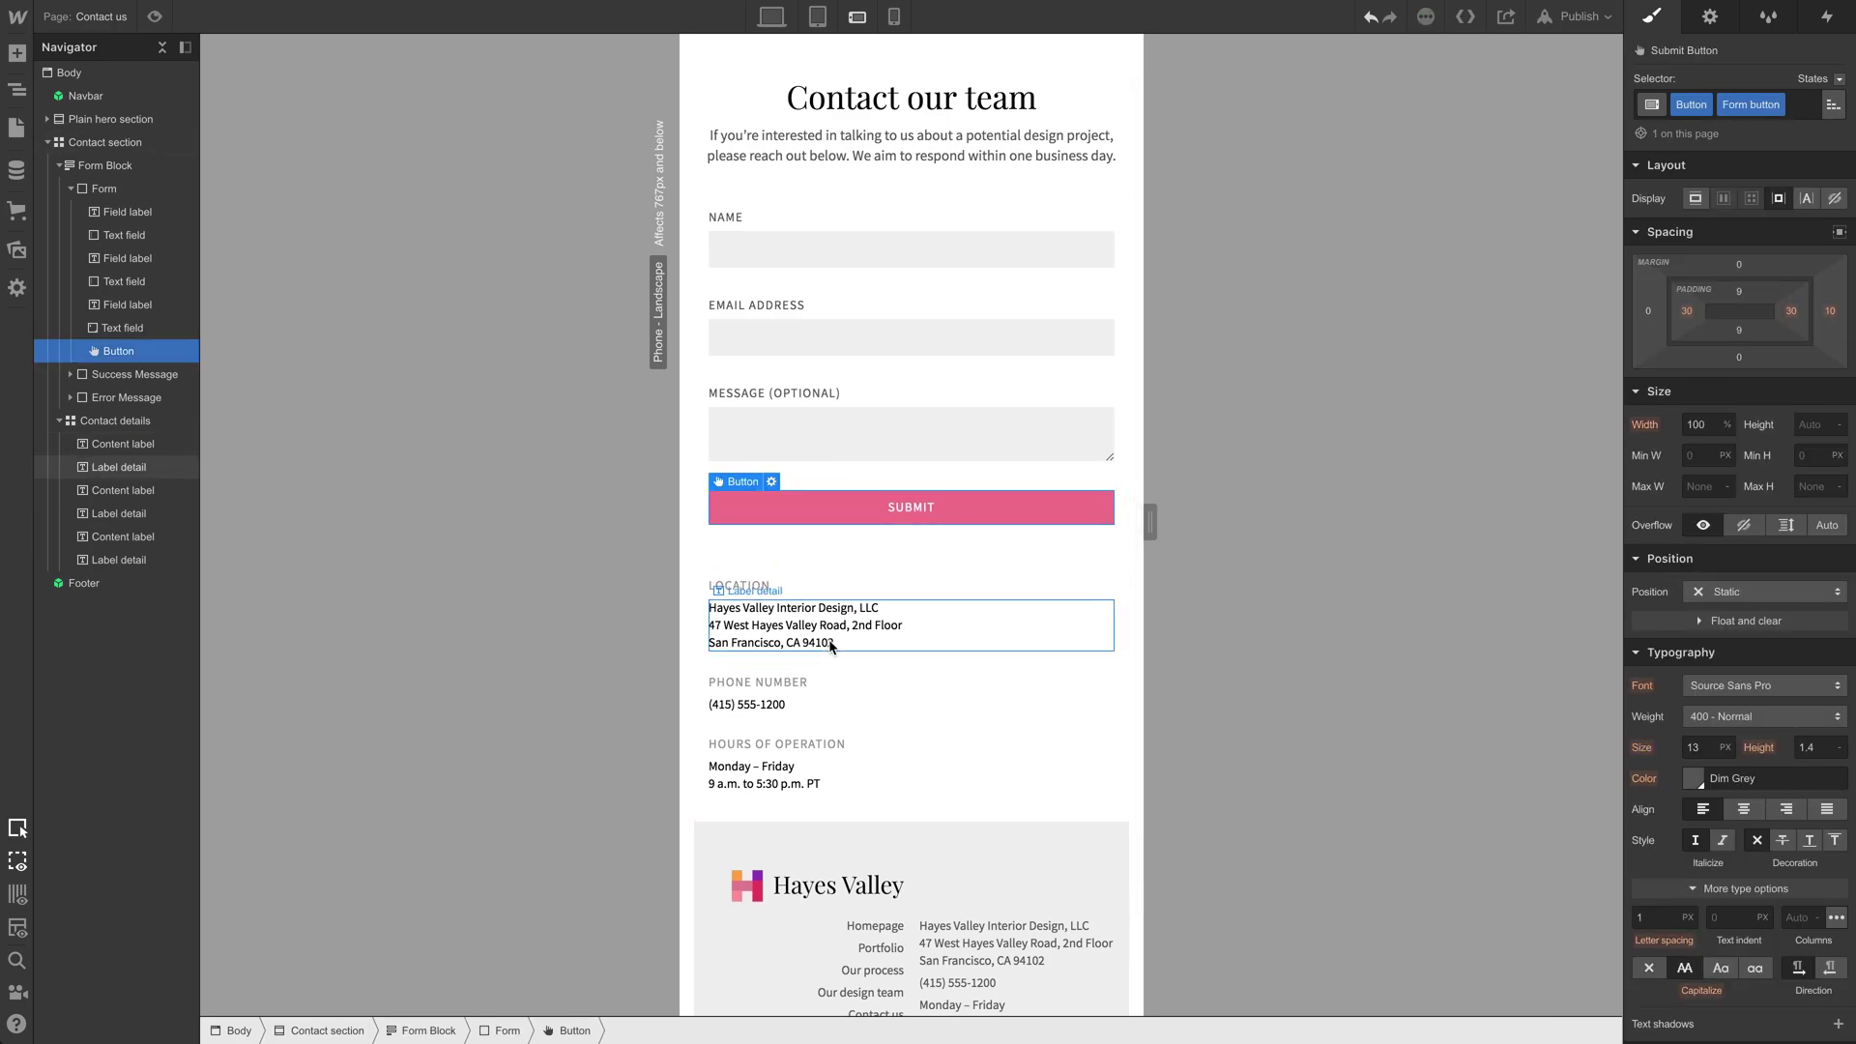
# Step: Center-align the contact details text on phone landscape
pyautogui.click(832, 602)
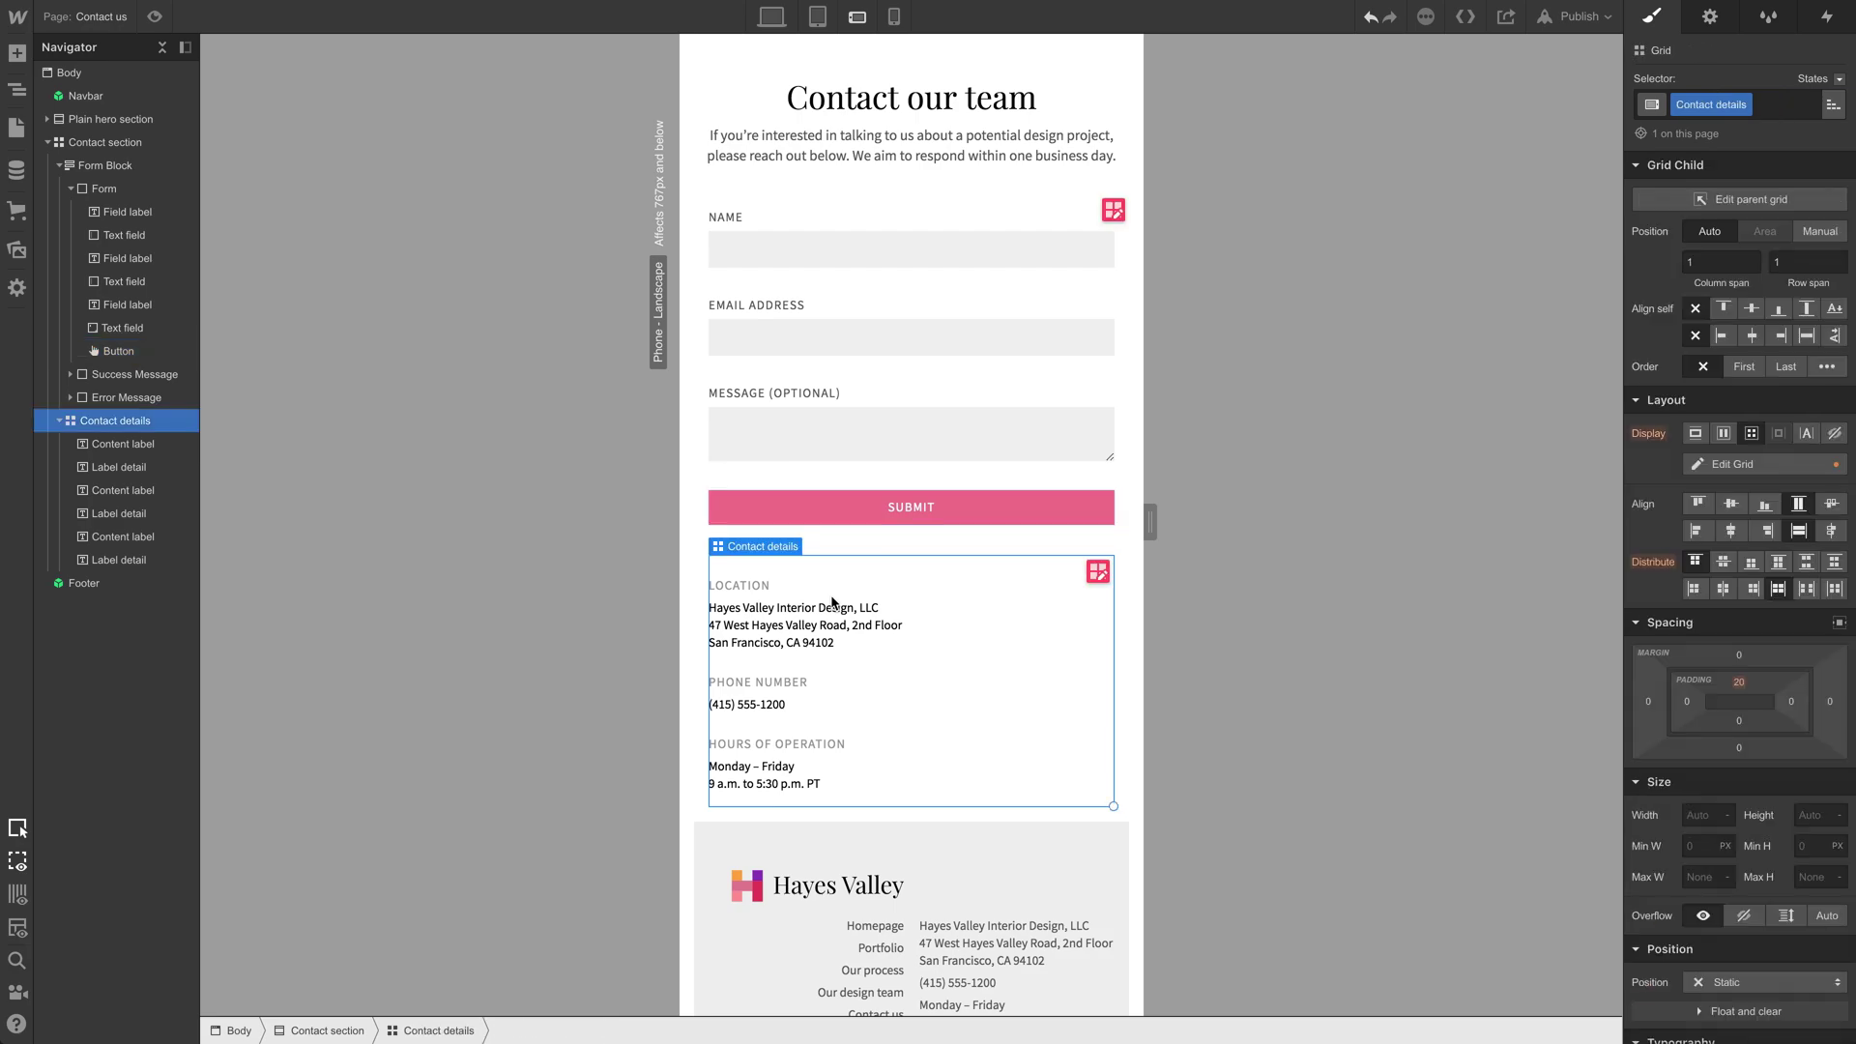
pyautogui.scroll(-3, 1740, 725)
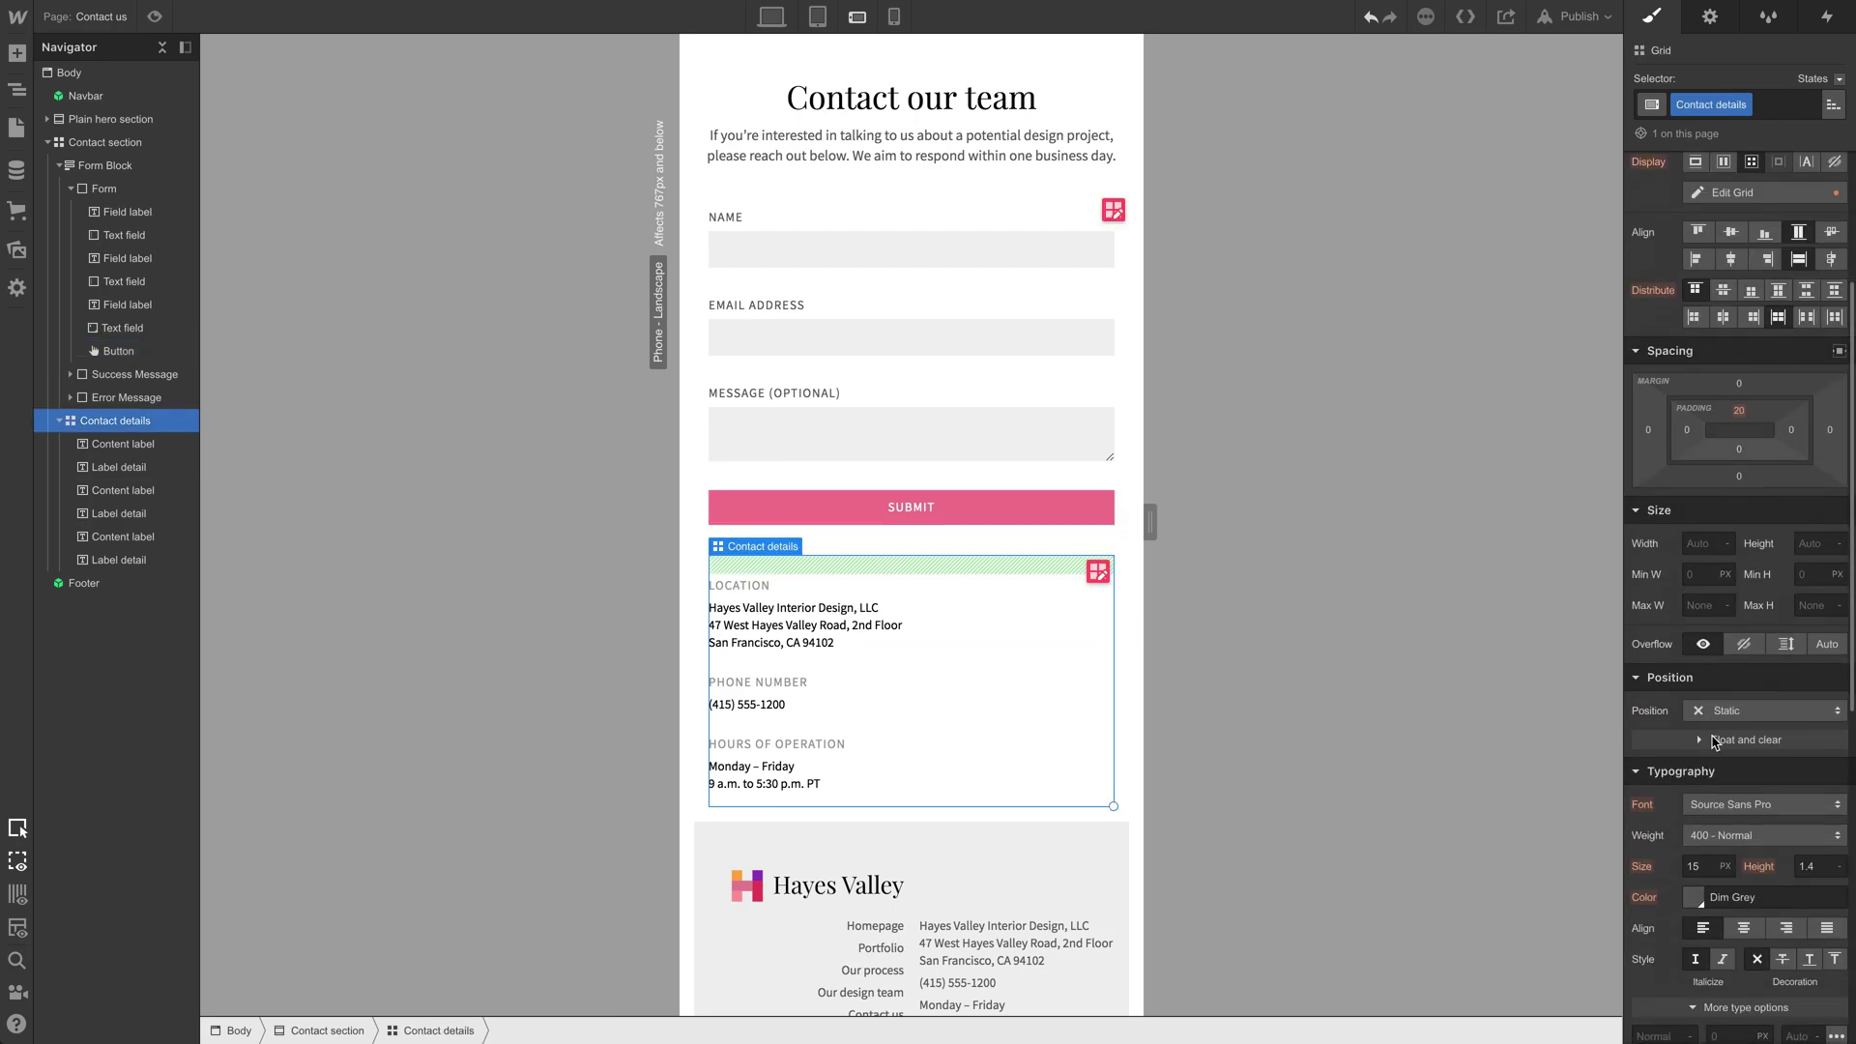
pyautogui.click(1736, 927)
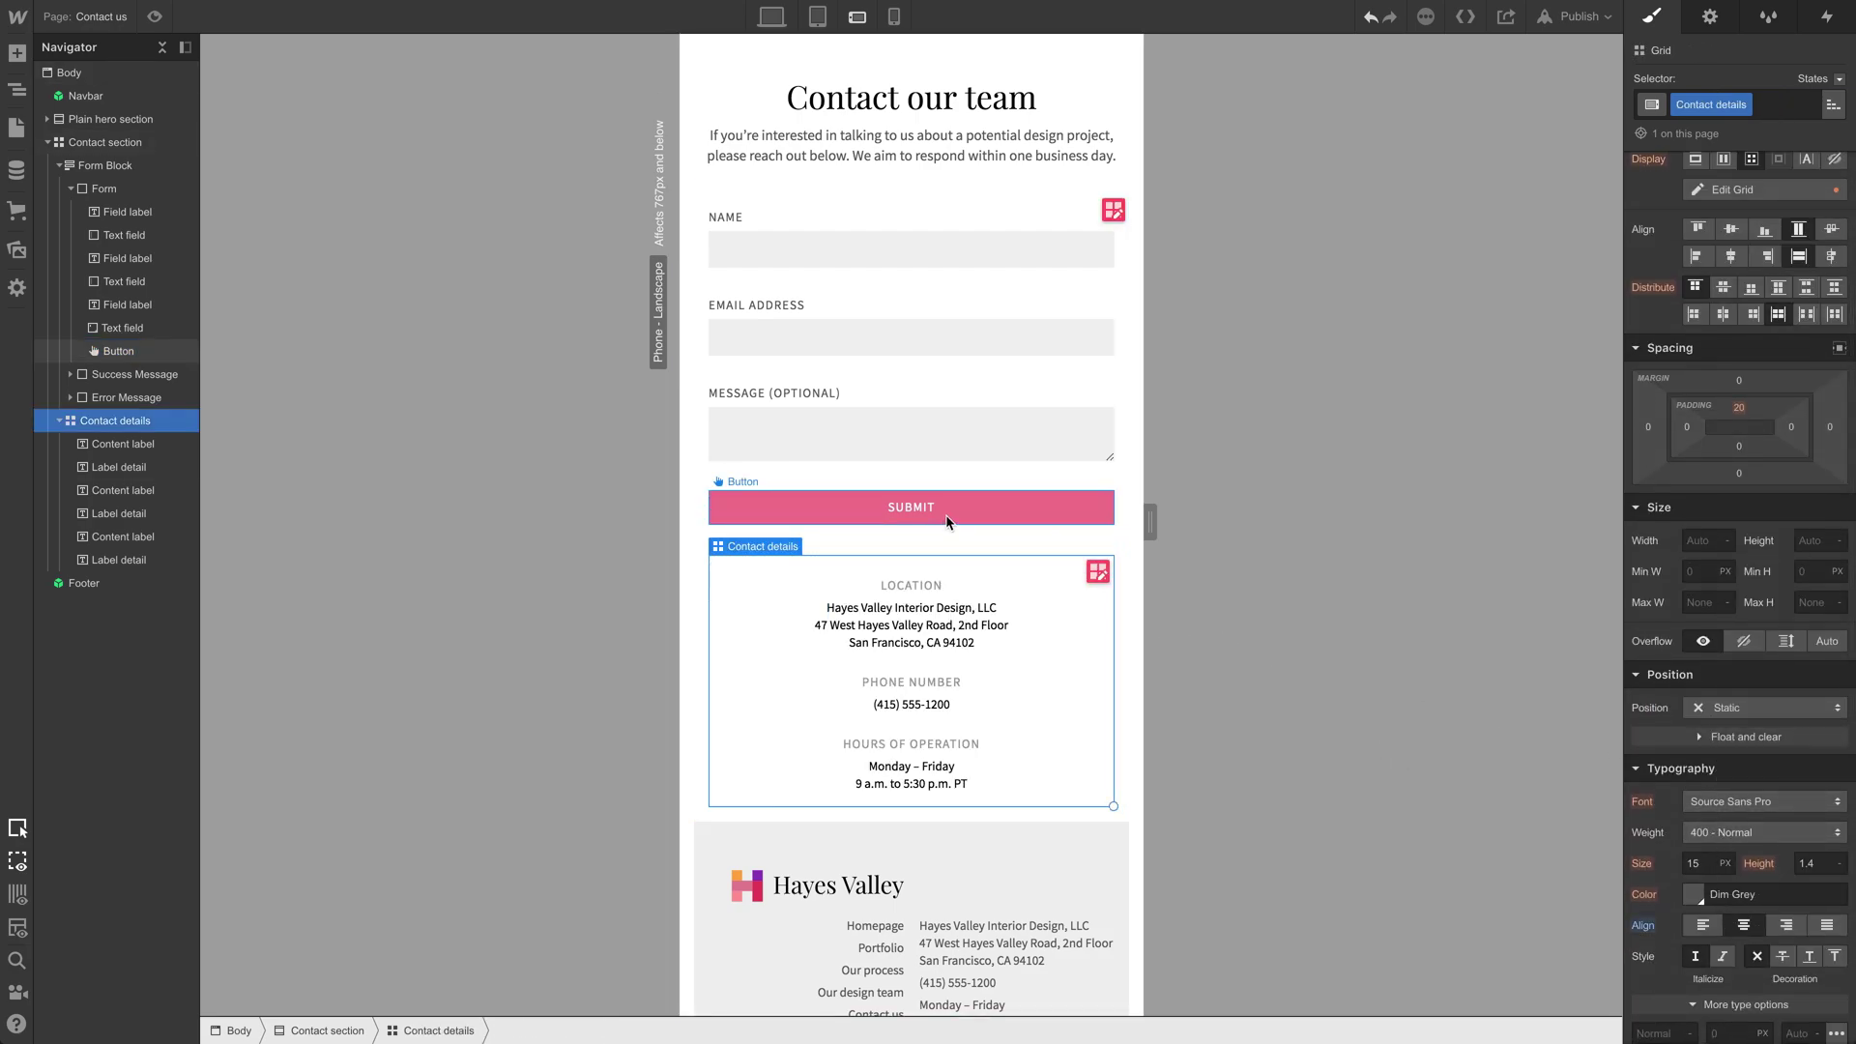
pyautogui.scroll(1, 962, 771)
pyautogui.scroll(-3, 933, 847)
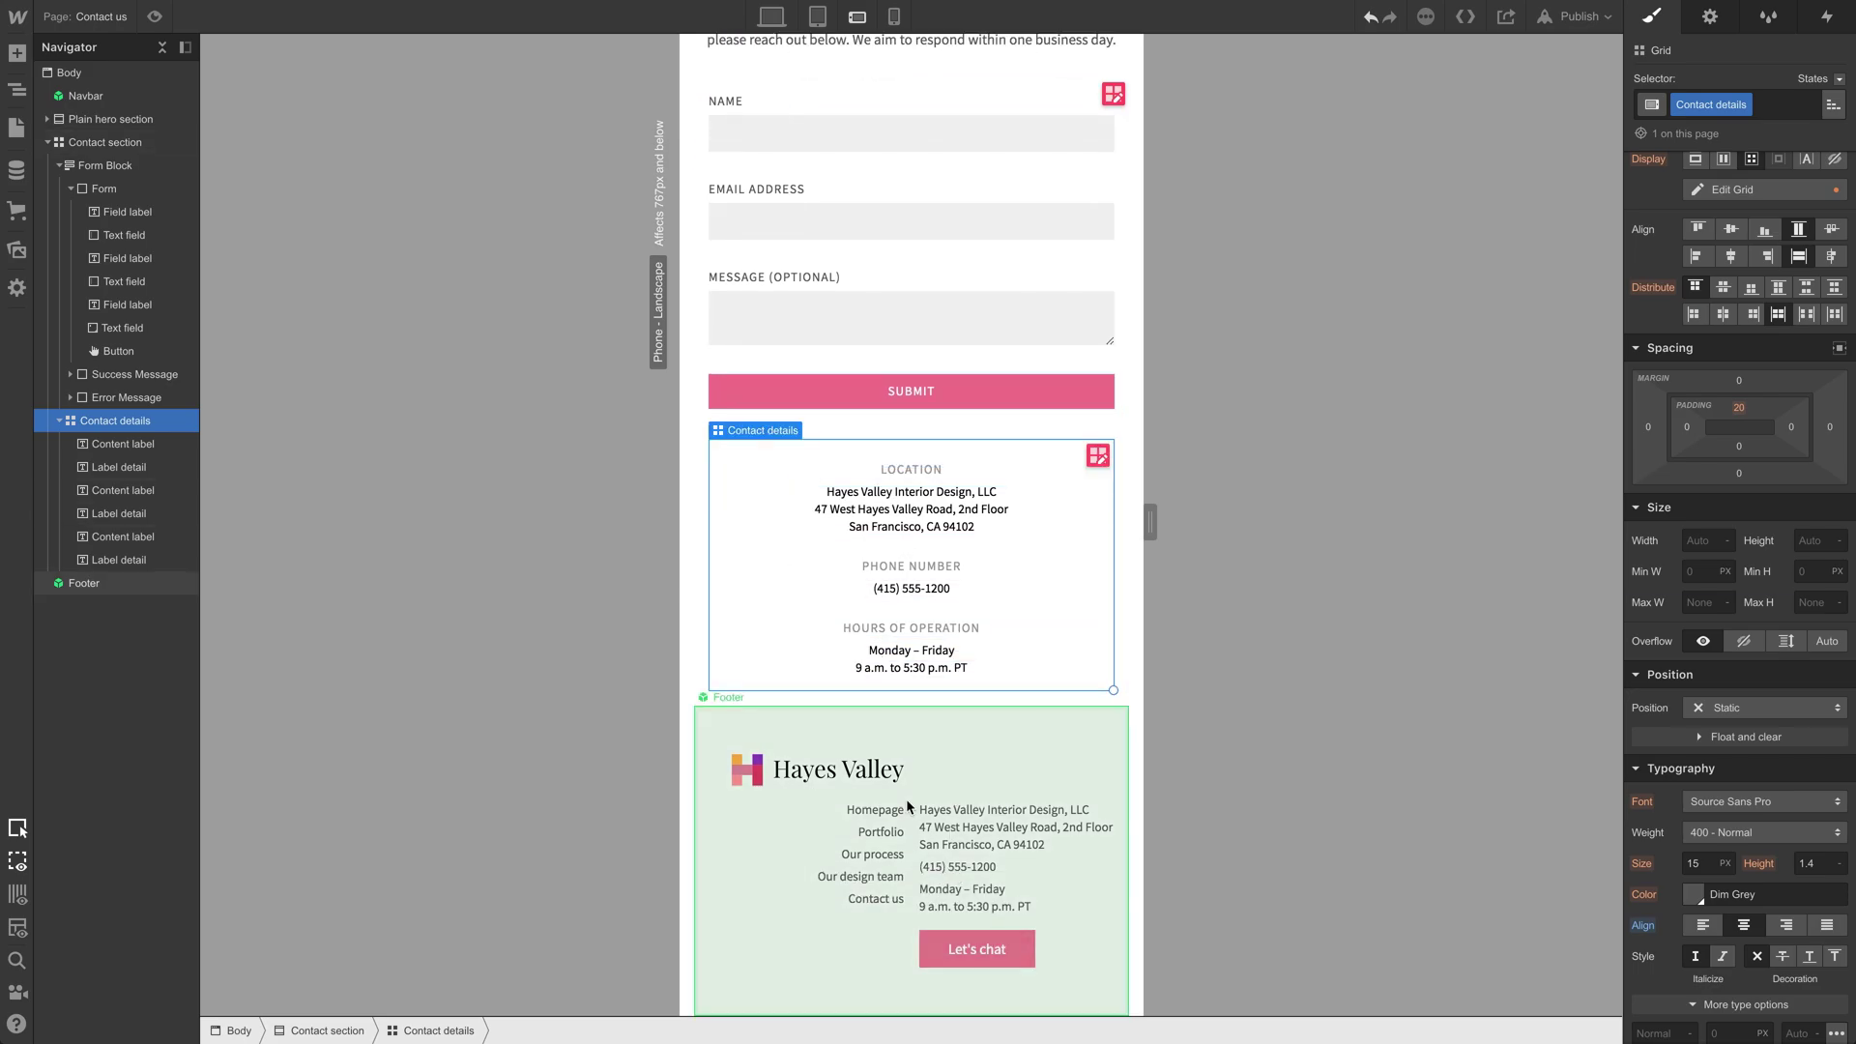
# Step: Add 30 px of space below the contact details block, then deselect to preview
pyautogui.click(957, 410)
pyautogui.scroll(2, 961, 435)
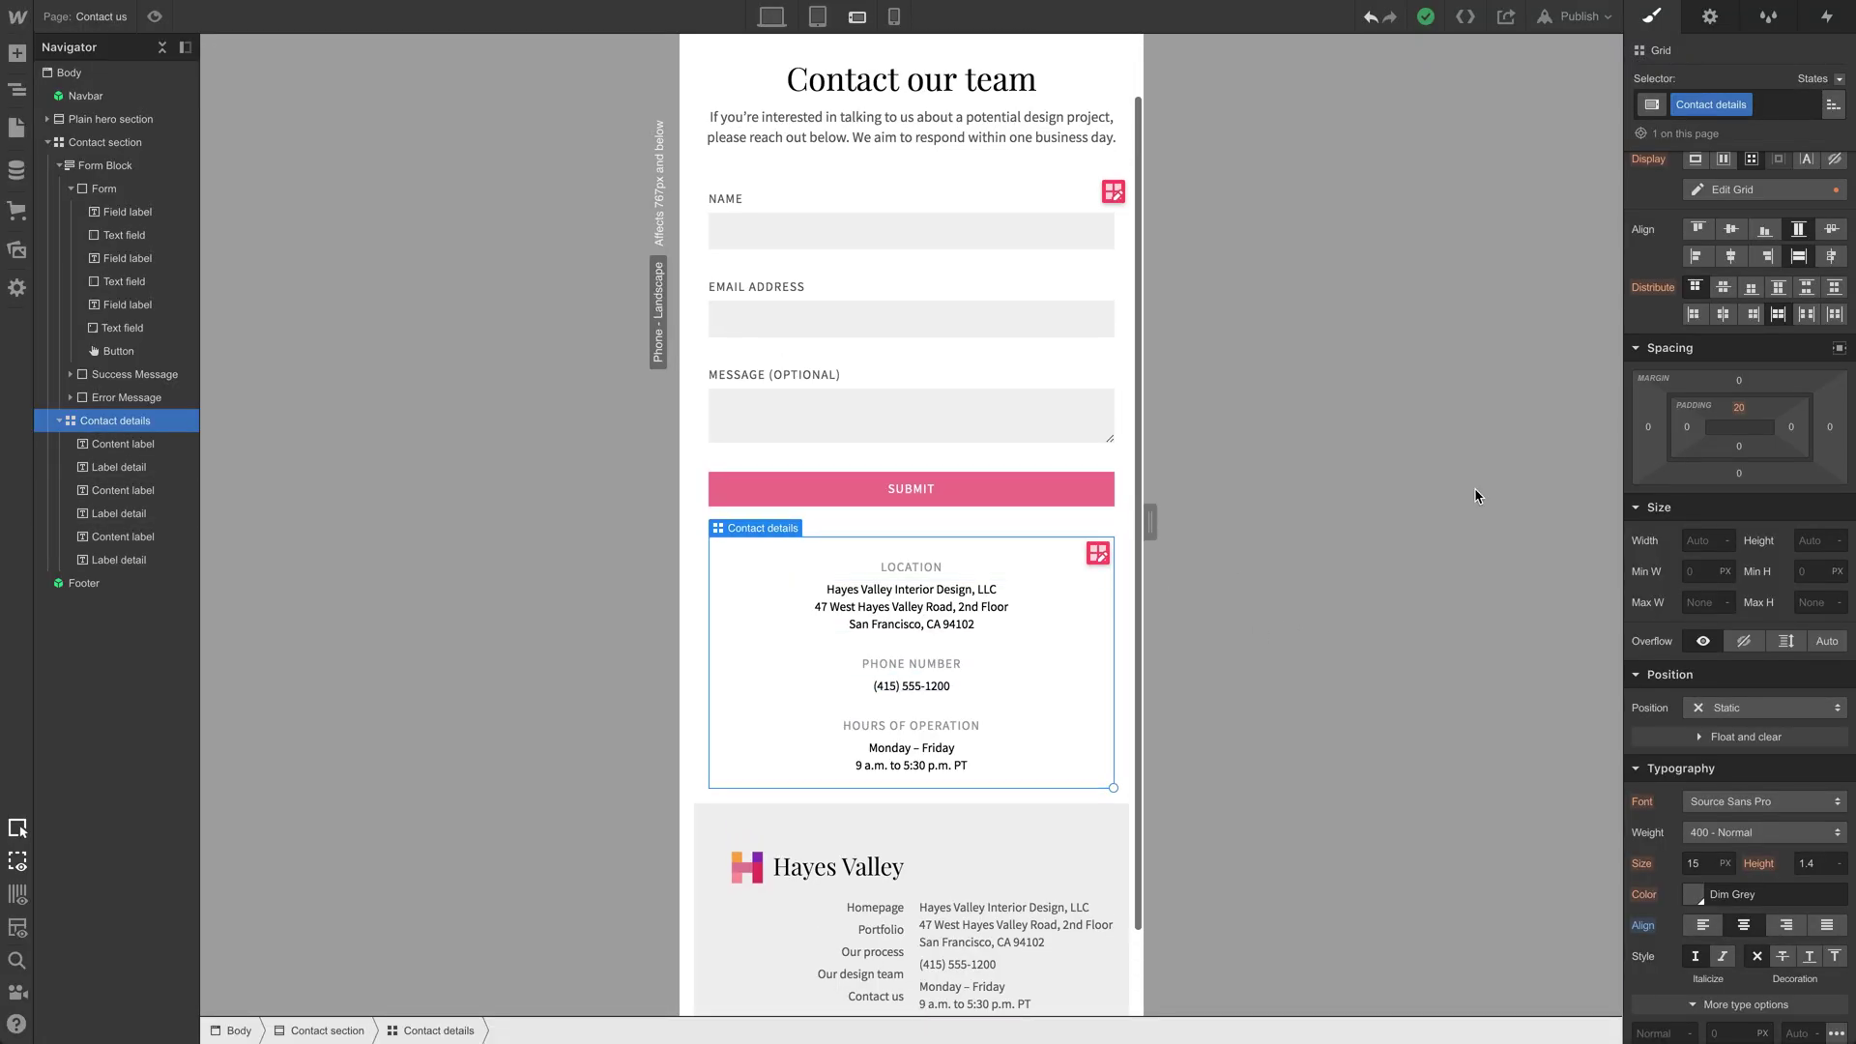
pyautogui.scroll(3, 1750, 541)
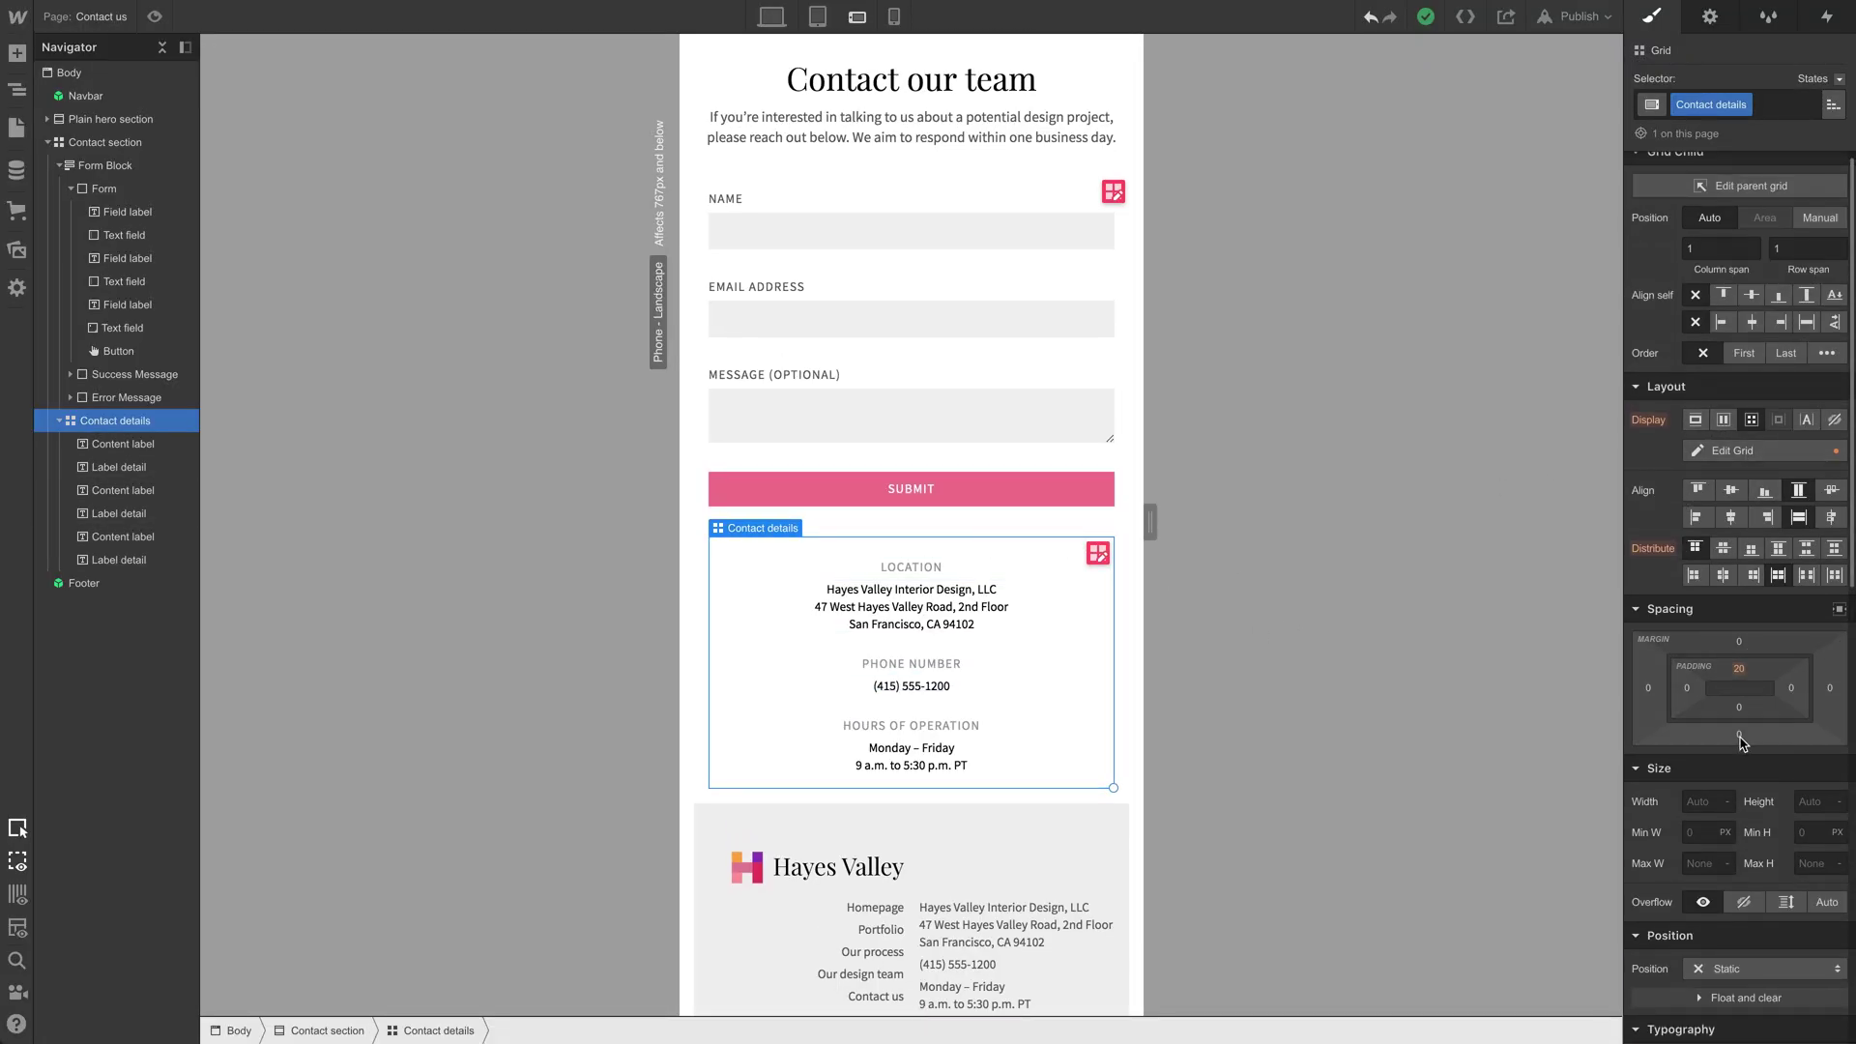
pyautogui.click(1740, 737)
pyautogui.press('Return')
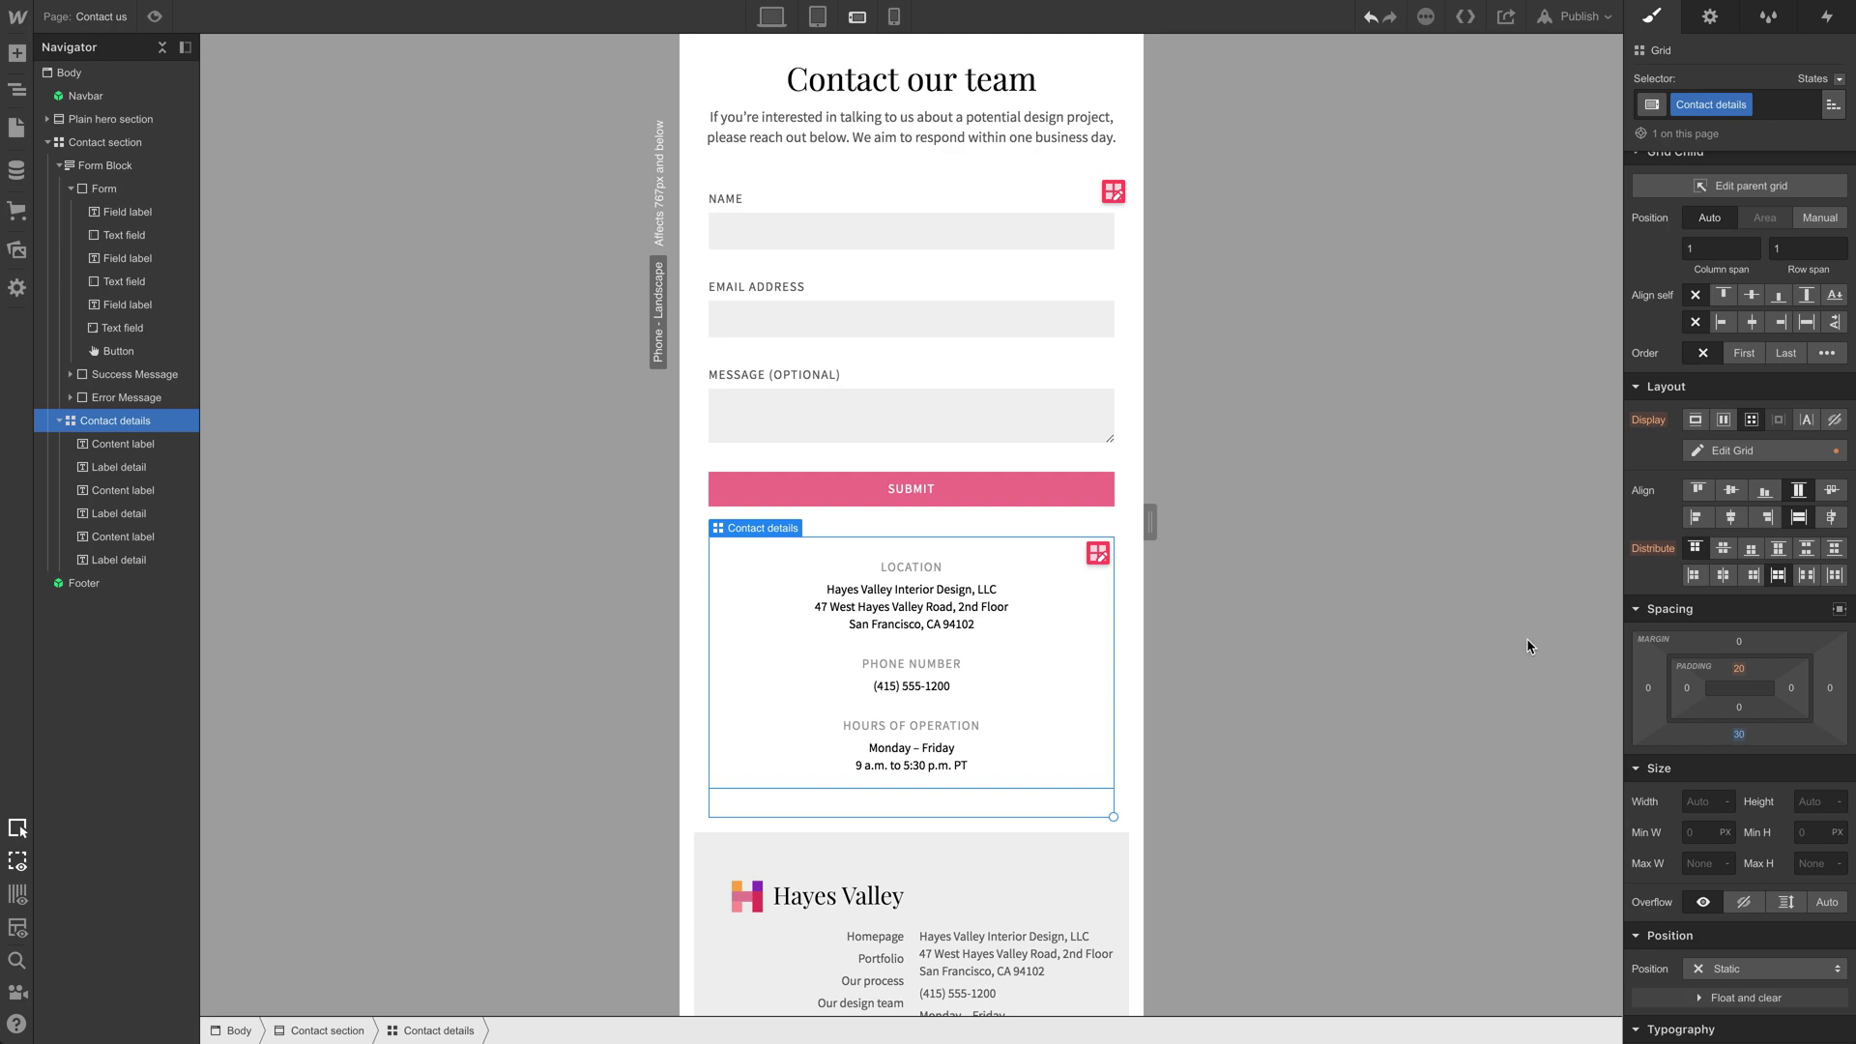
pyautogui.click(1147, 449)
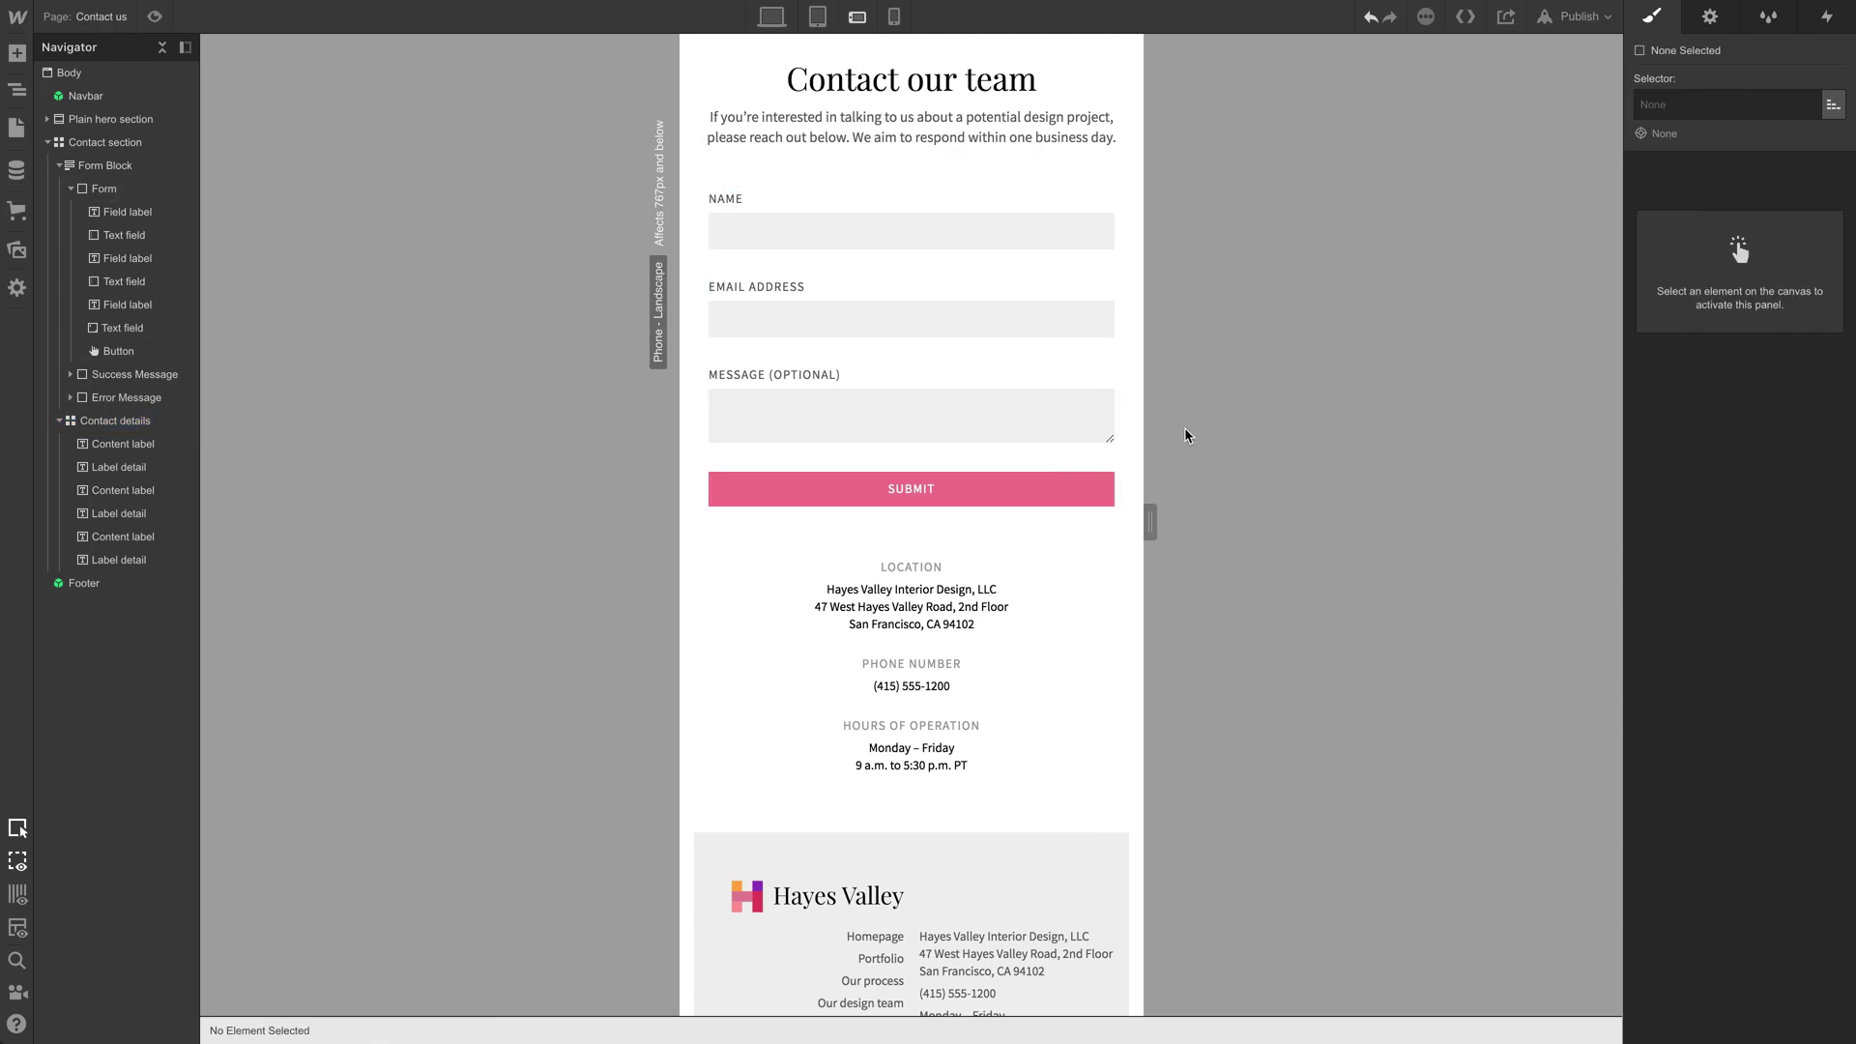
pyautogui.scroll(2, 1186, 435)
# Step: Preview the mobile portrait layout at narrower canvas widths, down to about 240 px
pyautogui.moveTo(1149, 522); pyautogui.dragTo(992, 572)
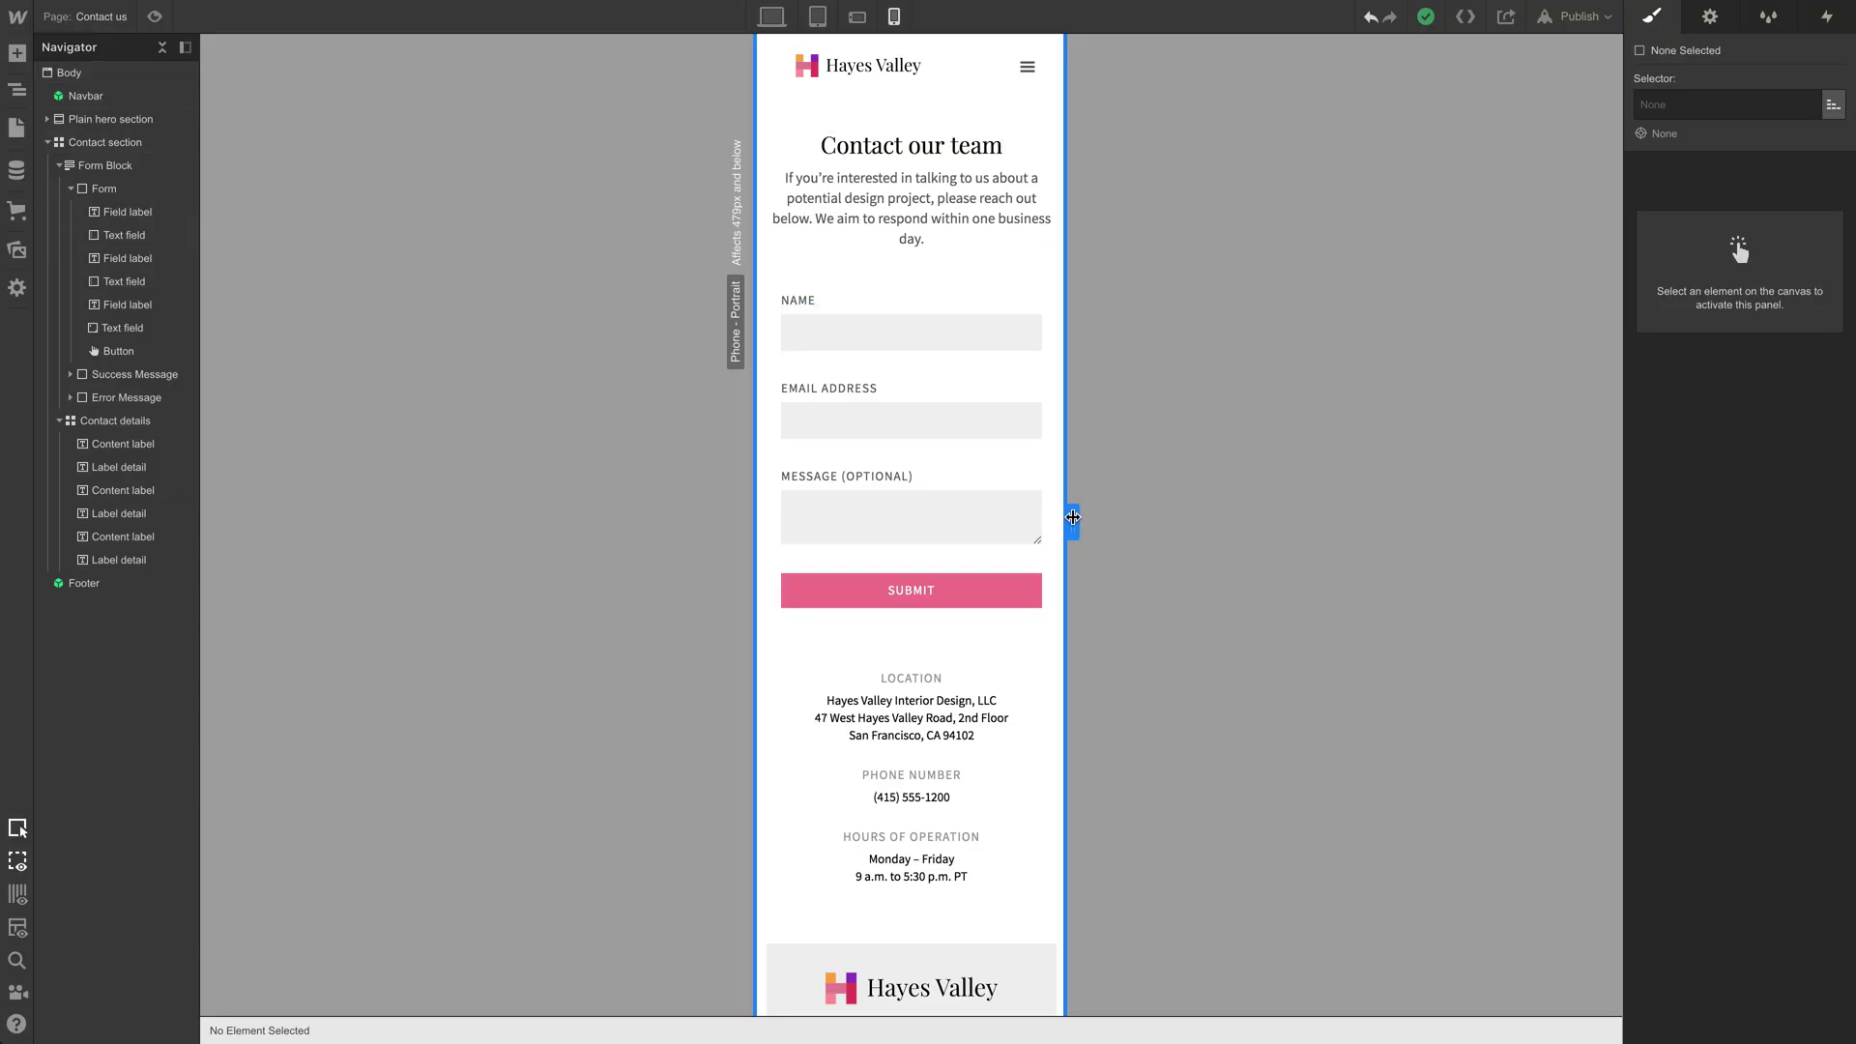
pyautogui.moveTo(1073, 513); pyautogui.dragTo(1263, 525)
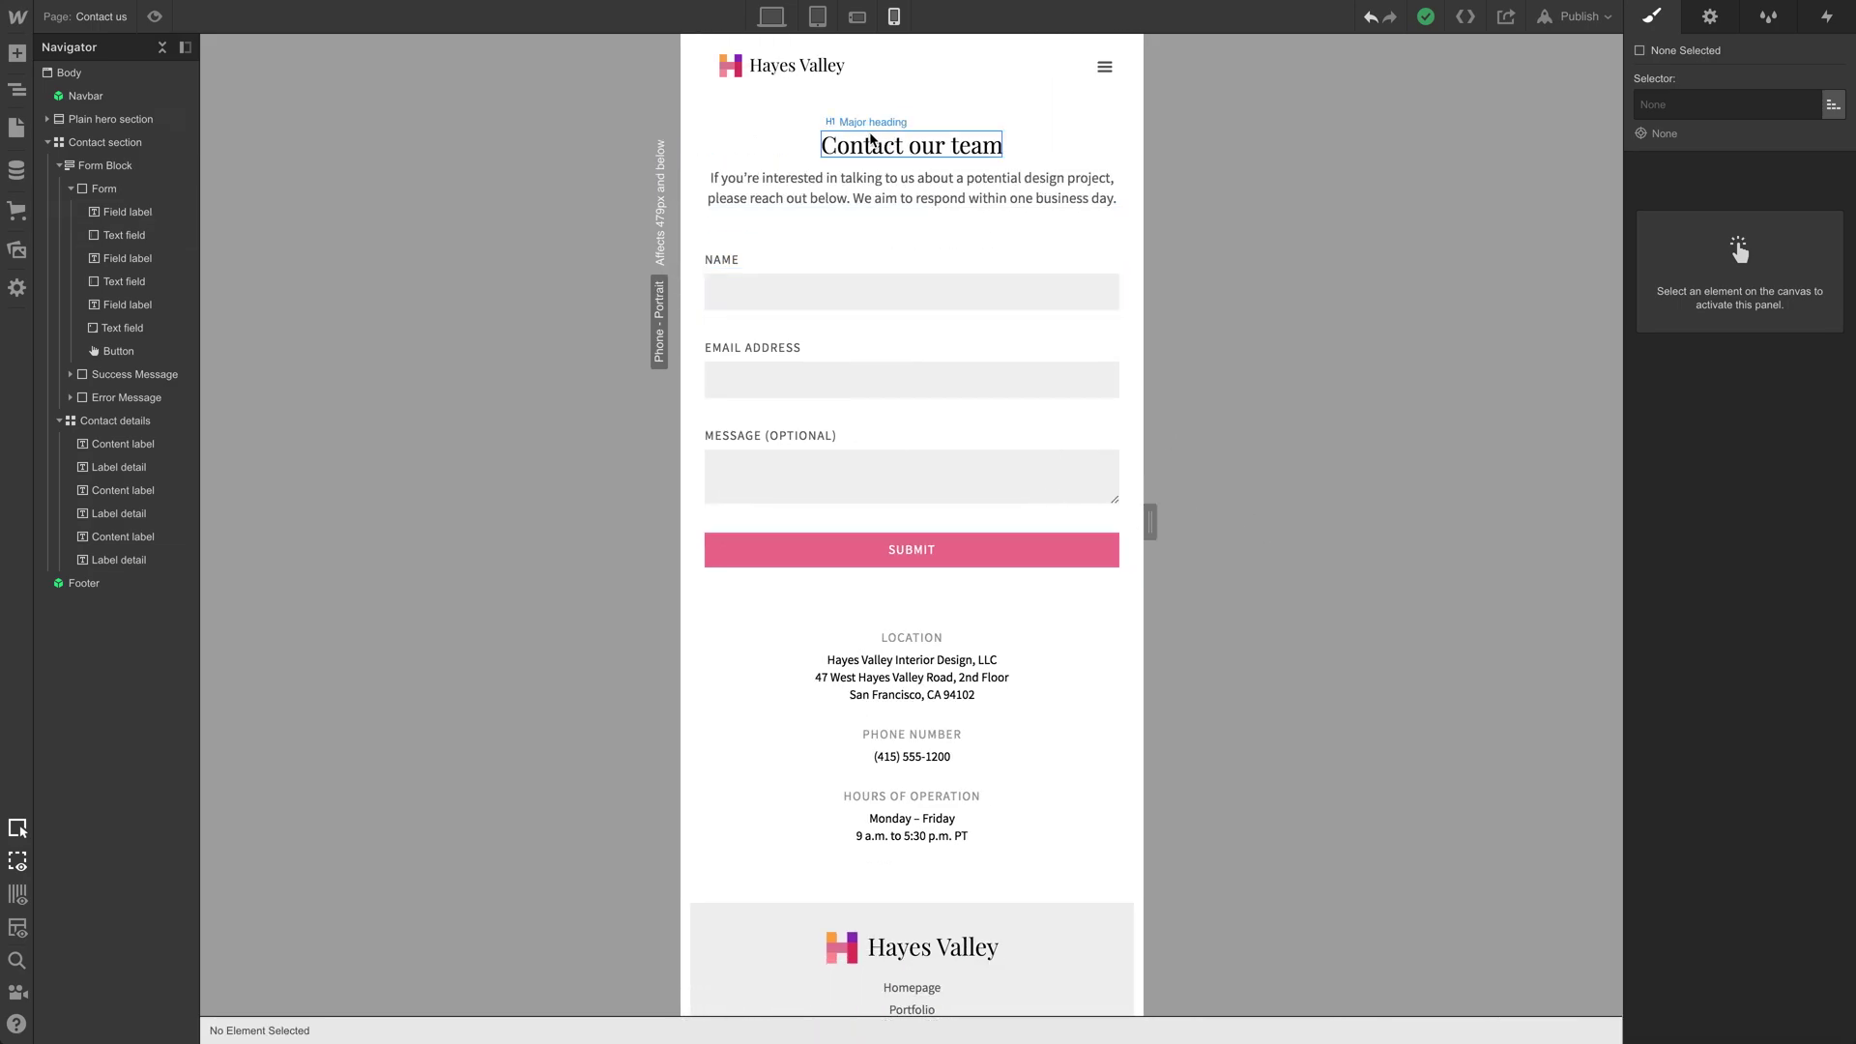
pyautogui.click(779, 125)
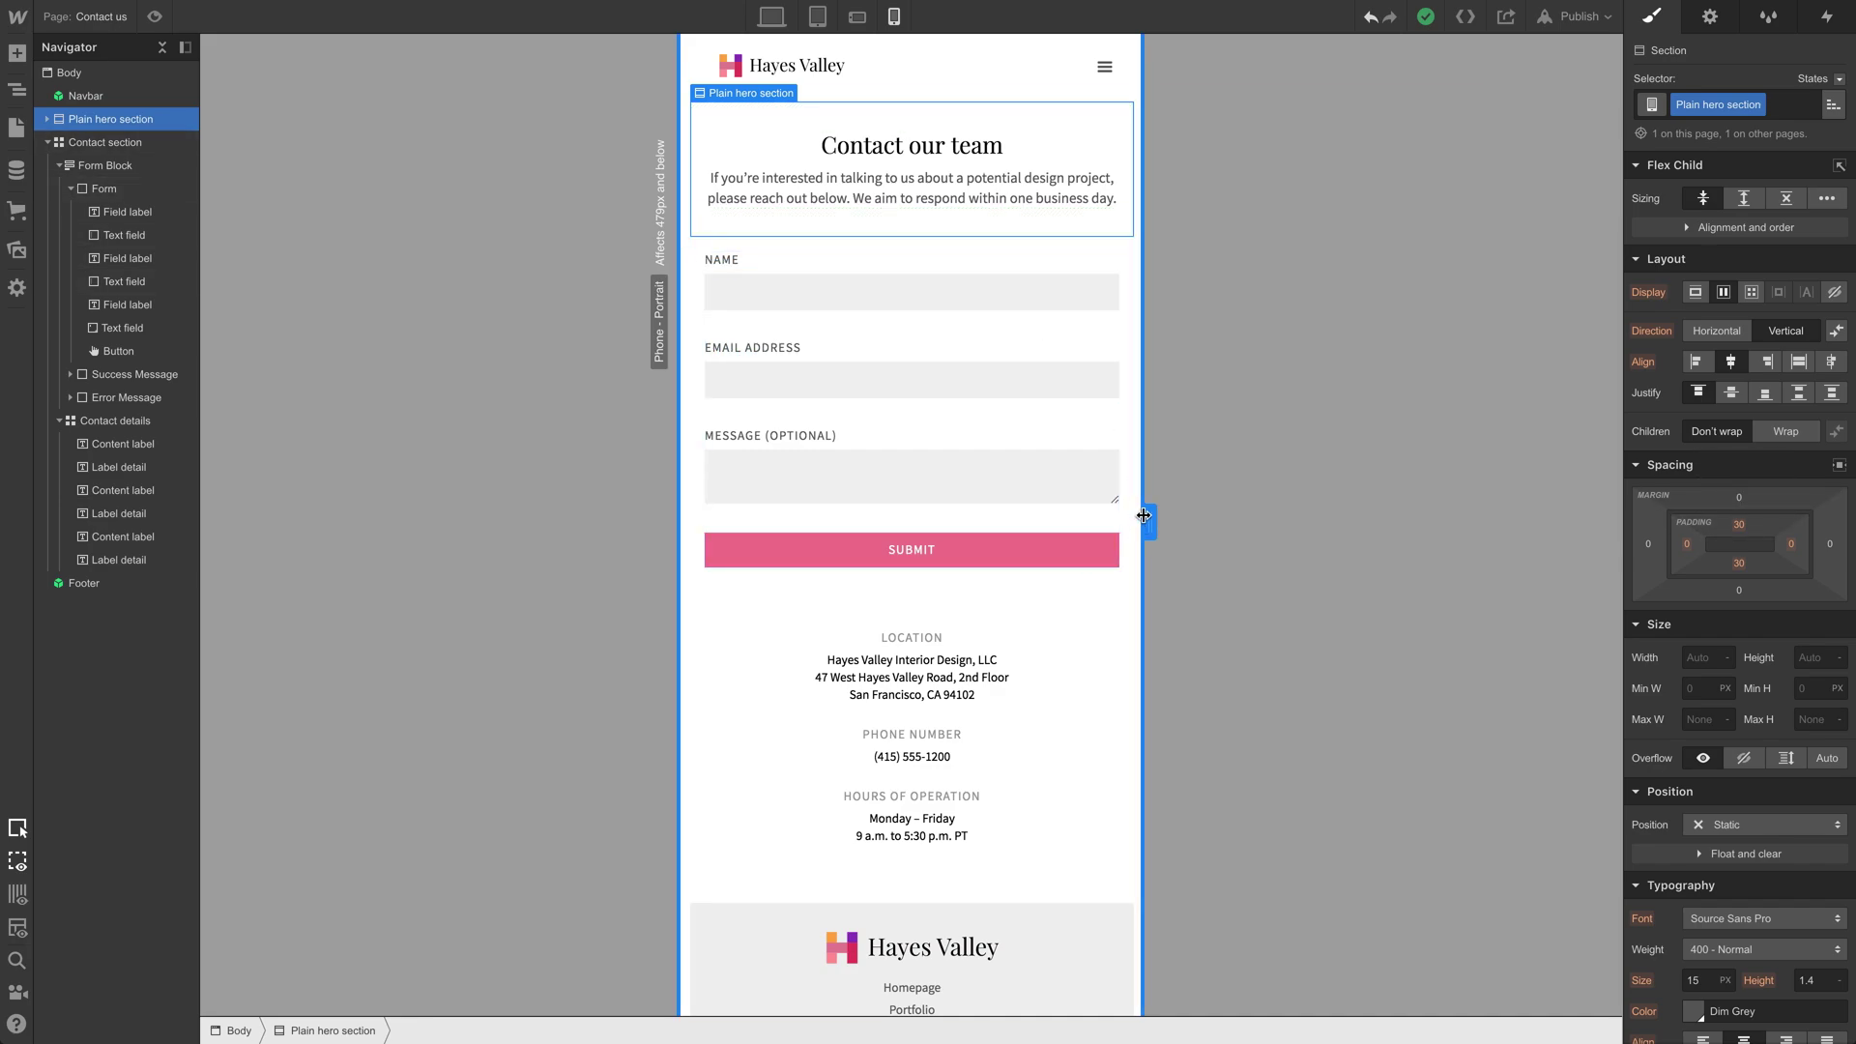
pyautogui.moveTo(1149, 523); pyautogui.dragTo(1103, 508)
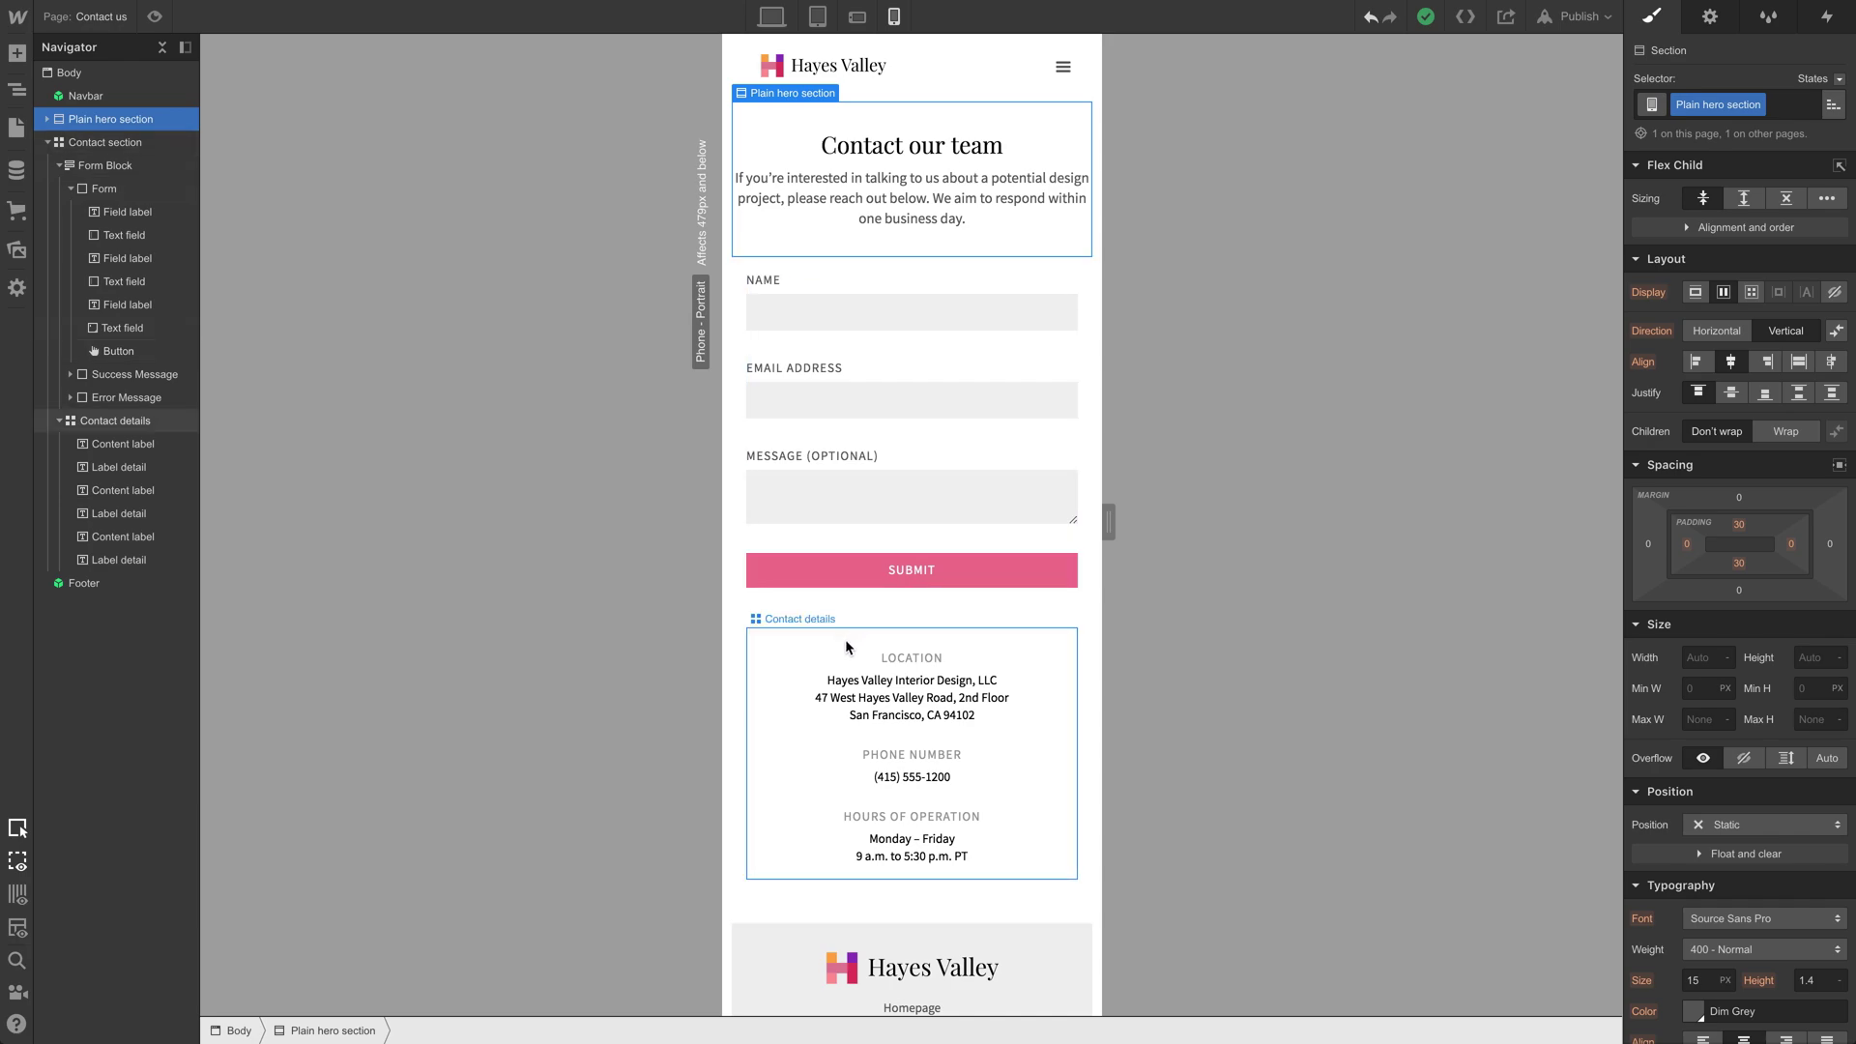
pyautogui.click(1012, 662)
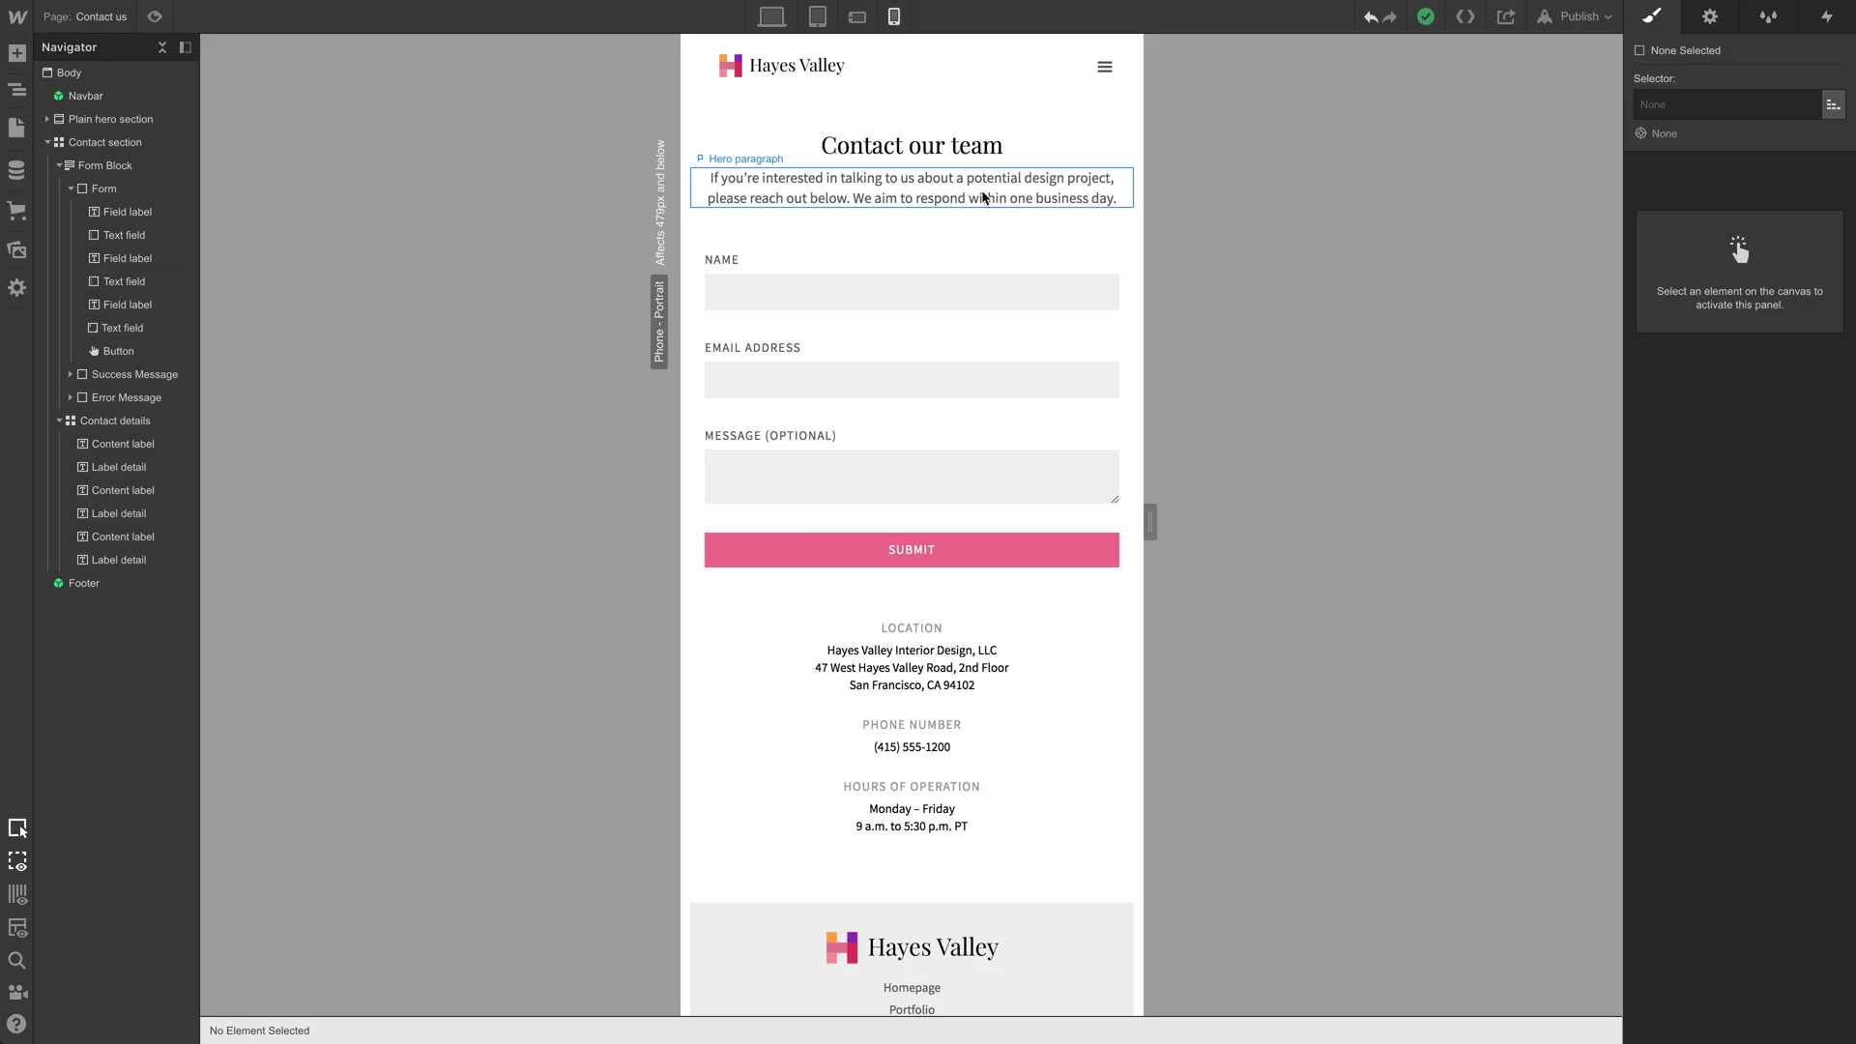
pyautogui.click(985, 199)
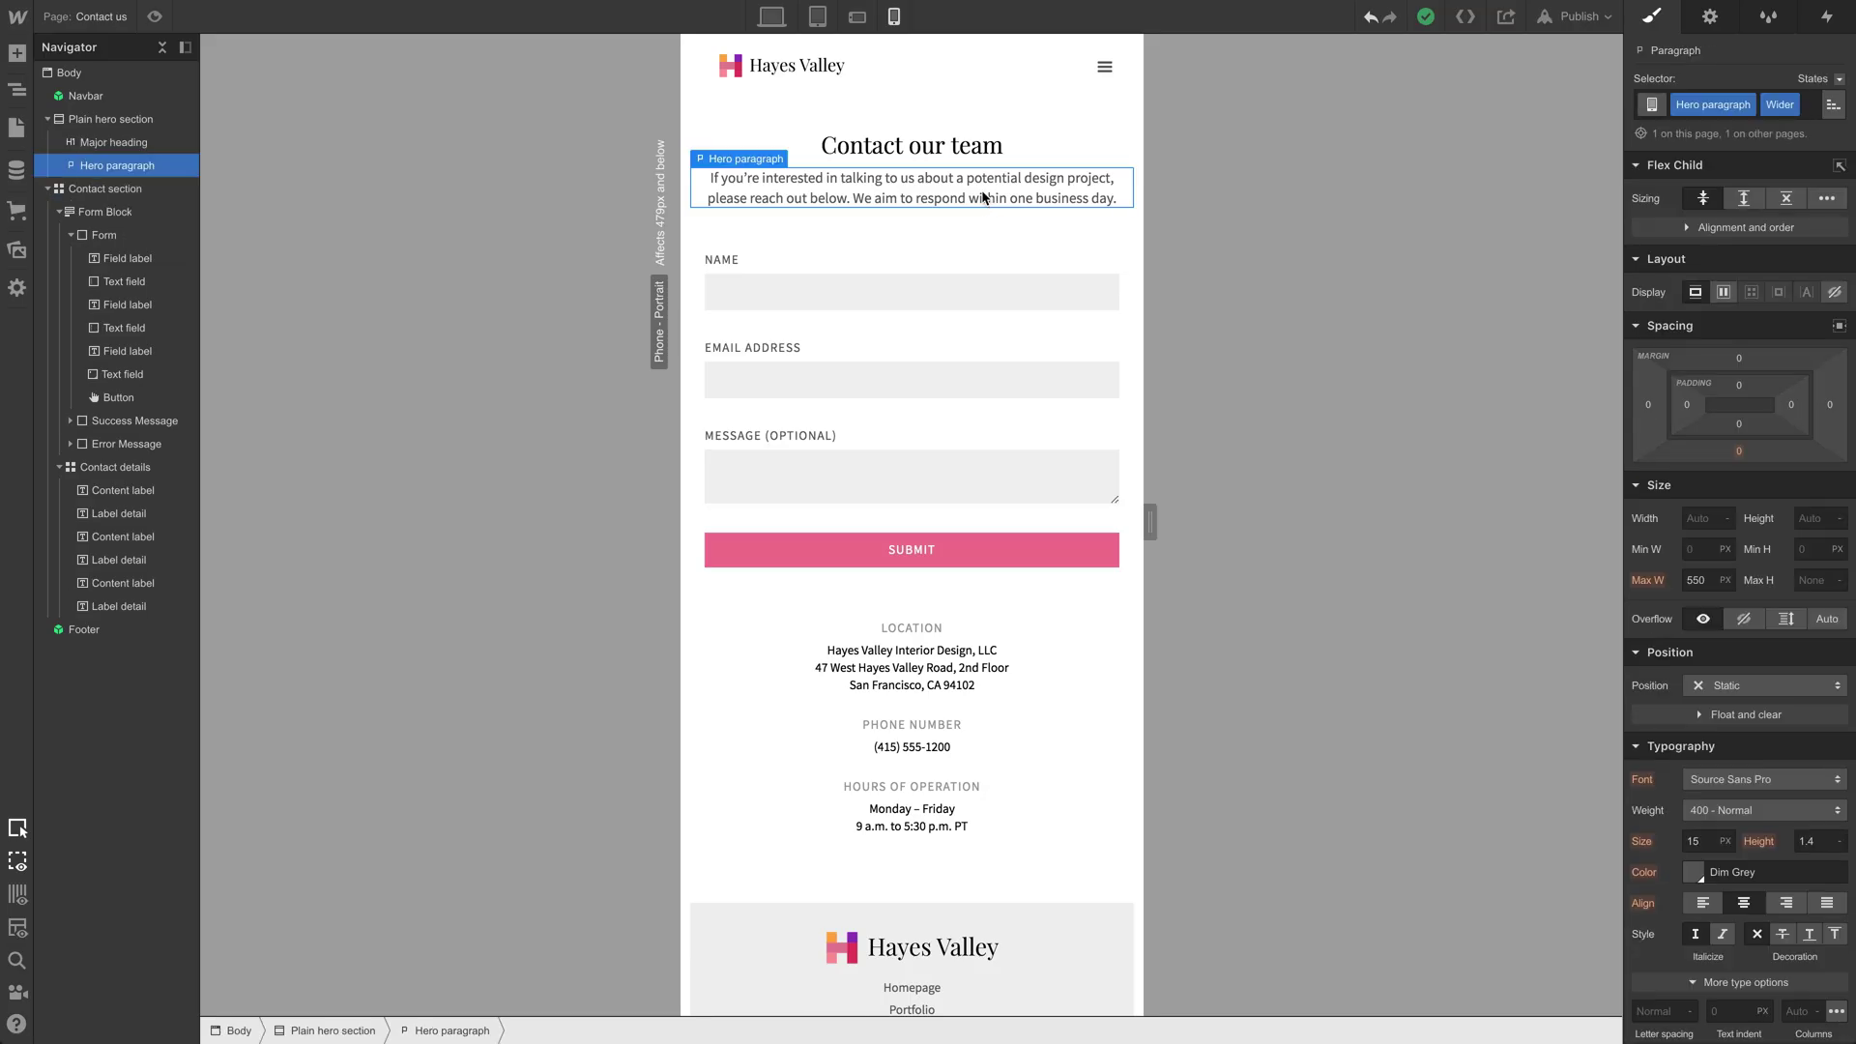
pyautogui.click(923, 664)
pyautogui.scroll(-1, 1704, 926)
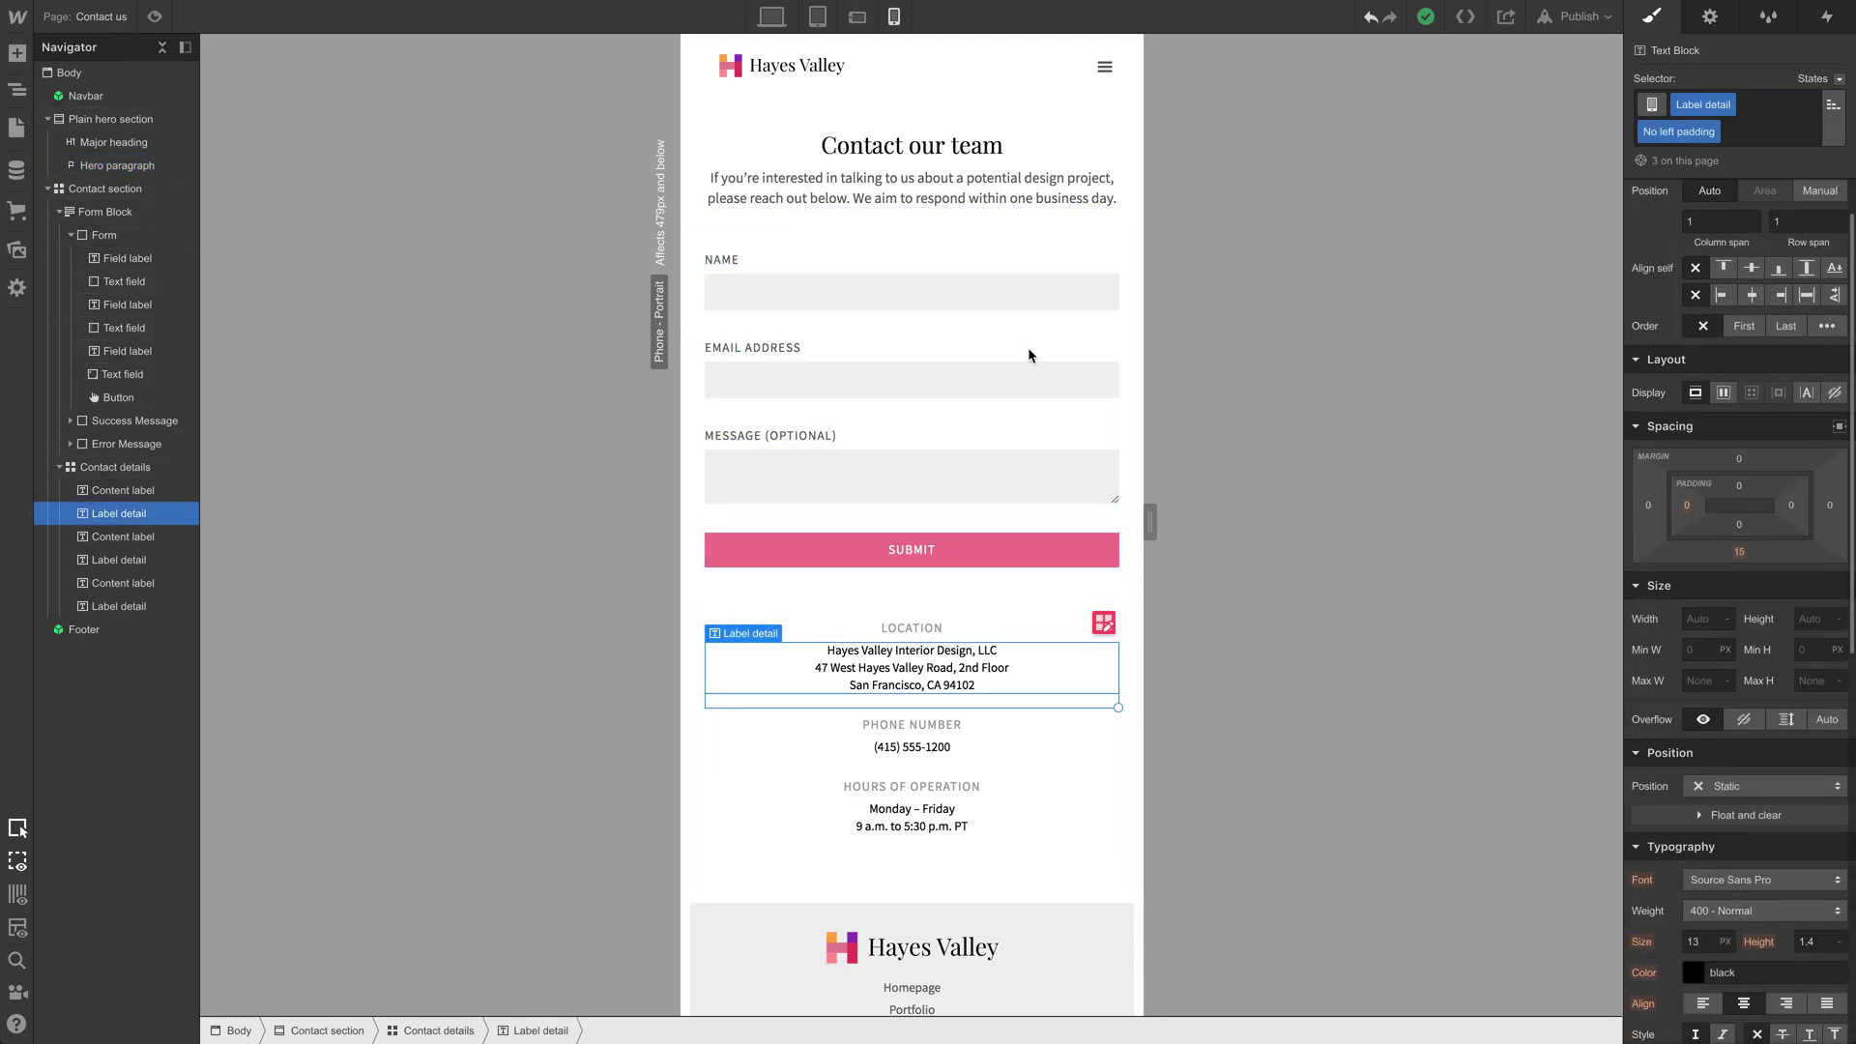
# Step: Reset the phone-landscape address text from 13 px to inherited 15 px, then check mobile portrait
pyautogui.click(856, 17)
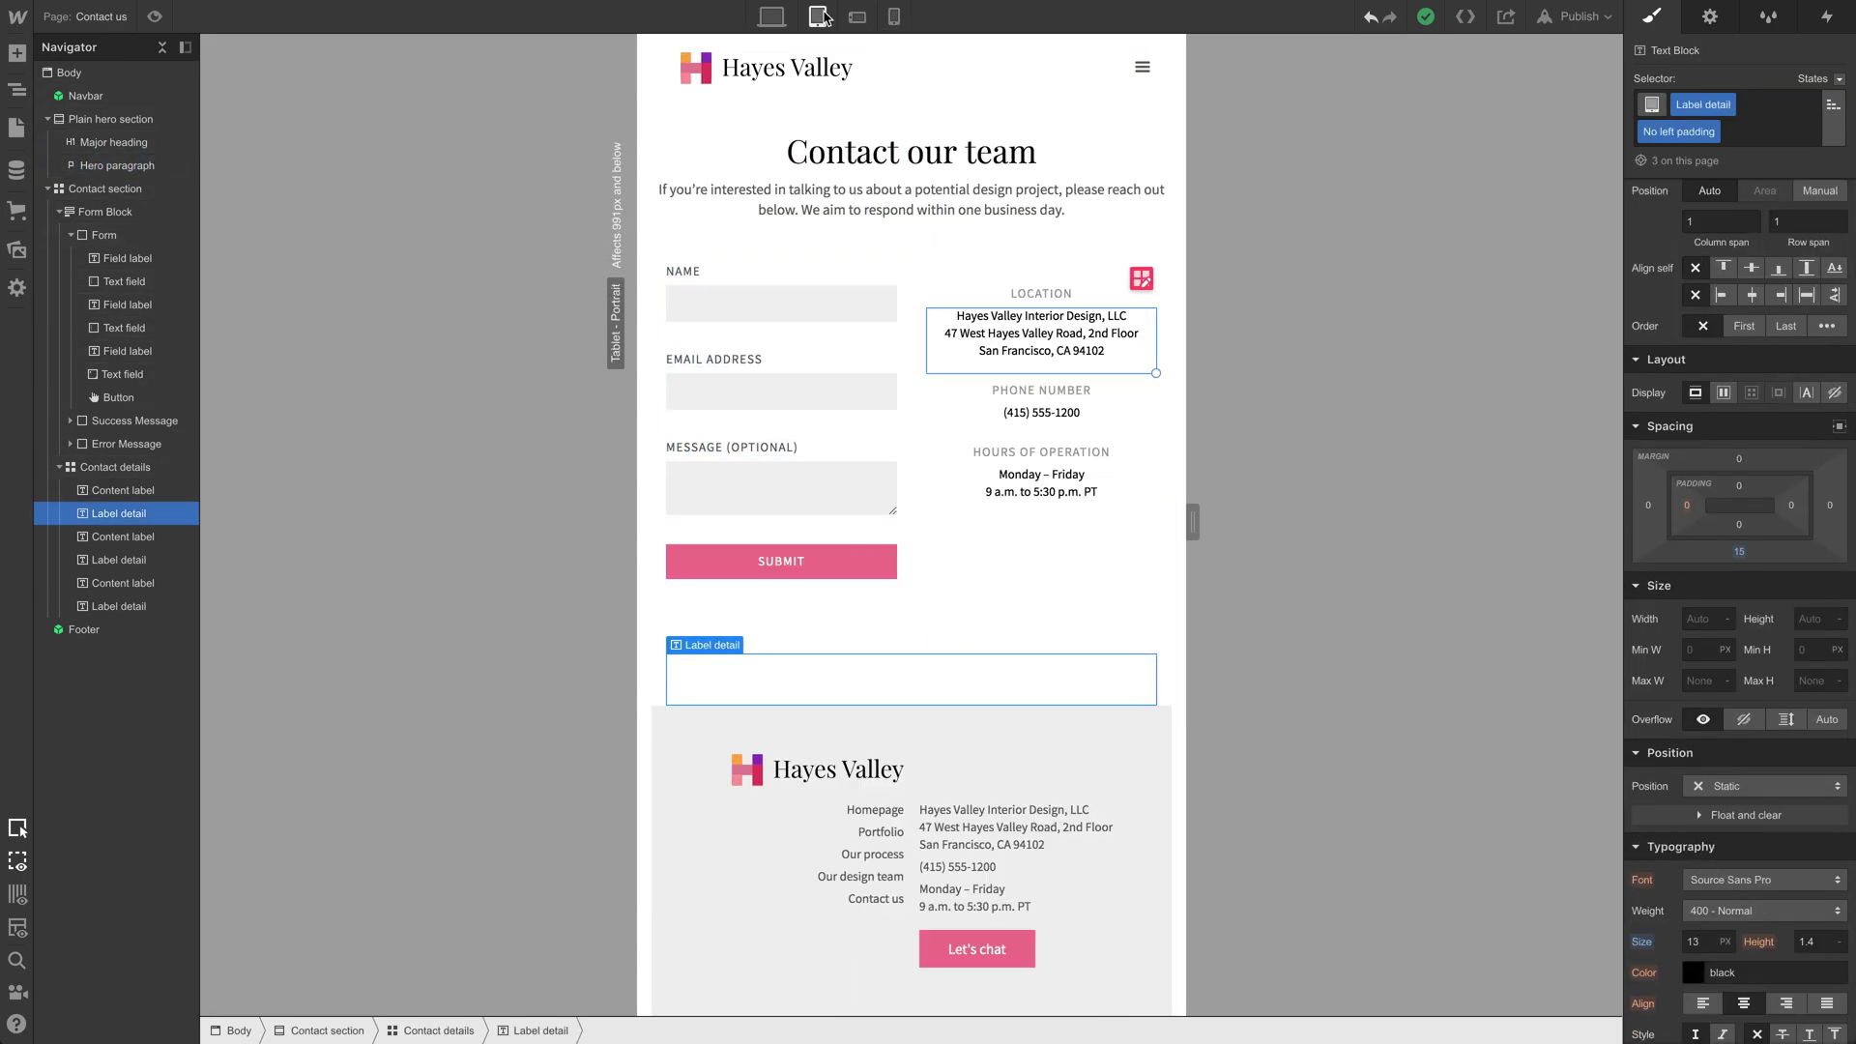
pyautogui.click(856, 17)
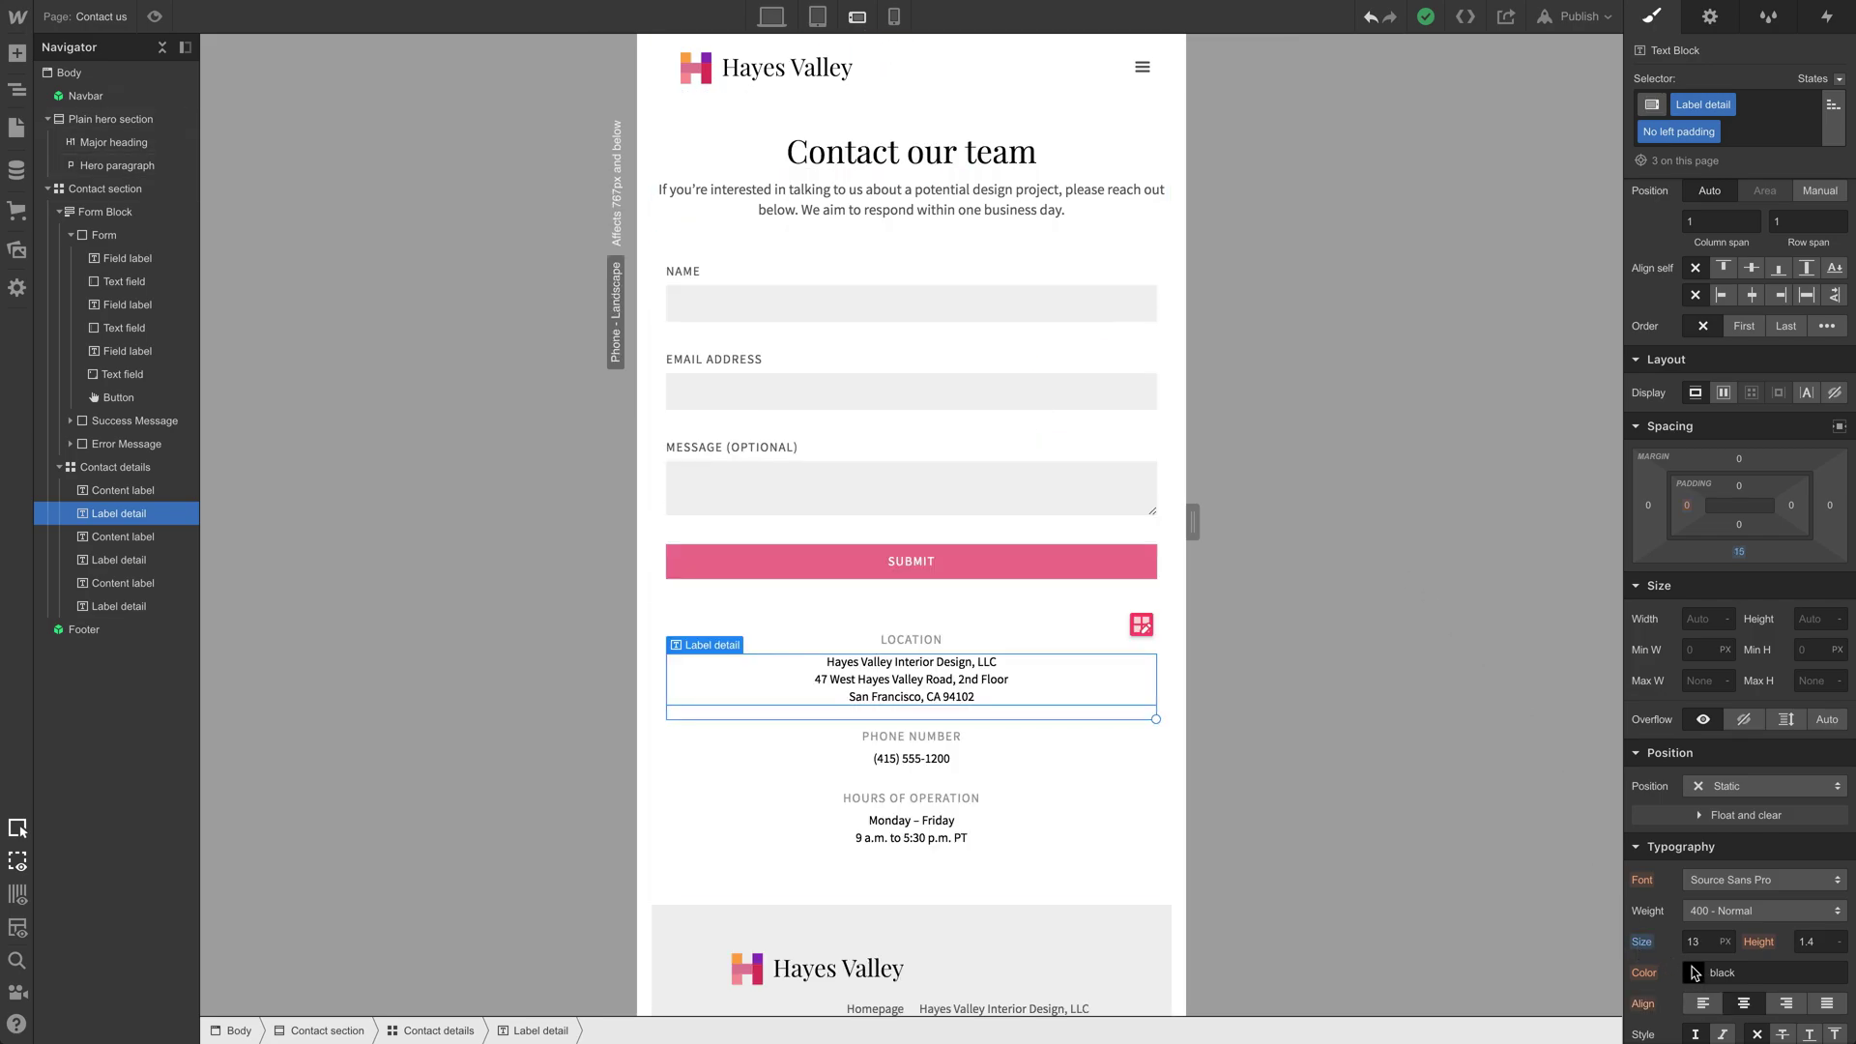
pyautogui.scroll(-2, 1696, 951)
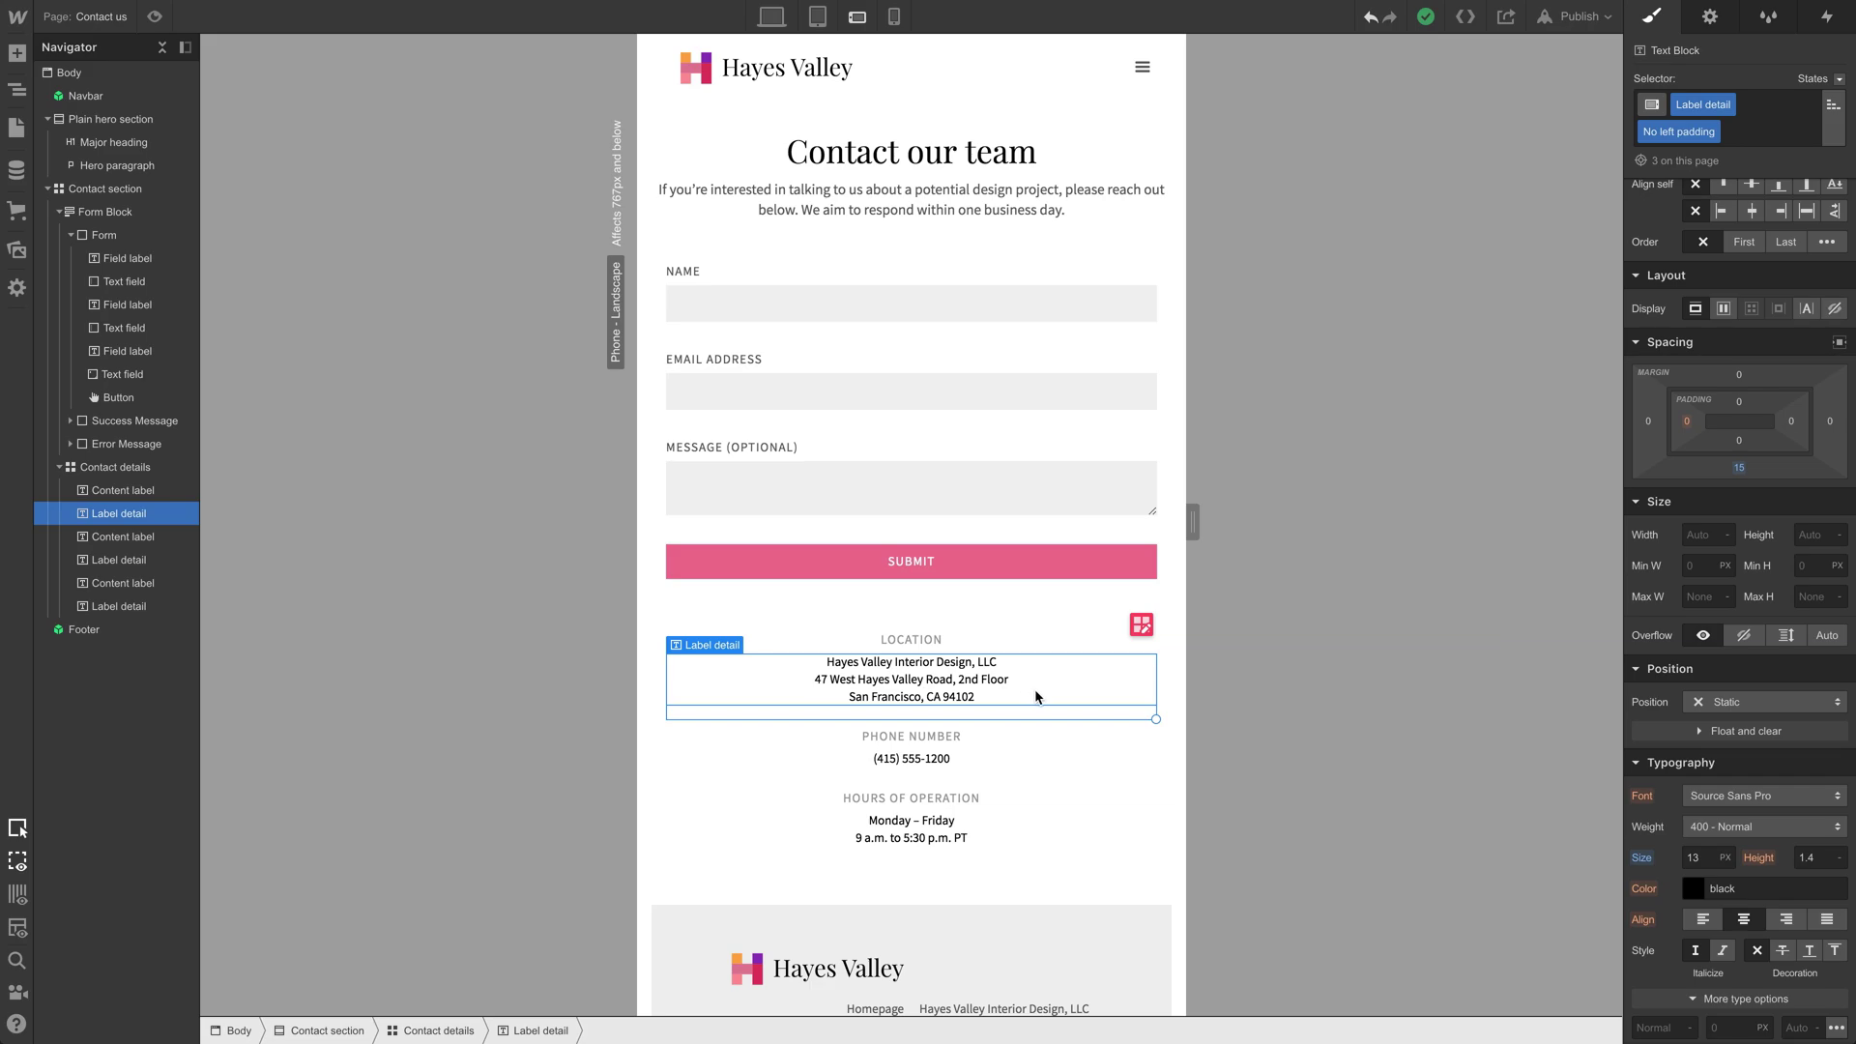
pyautogui.click(1643, 857)
pyautogui.click(1665, 887)
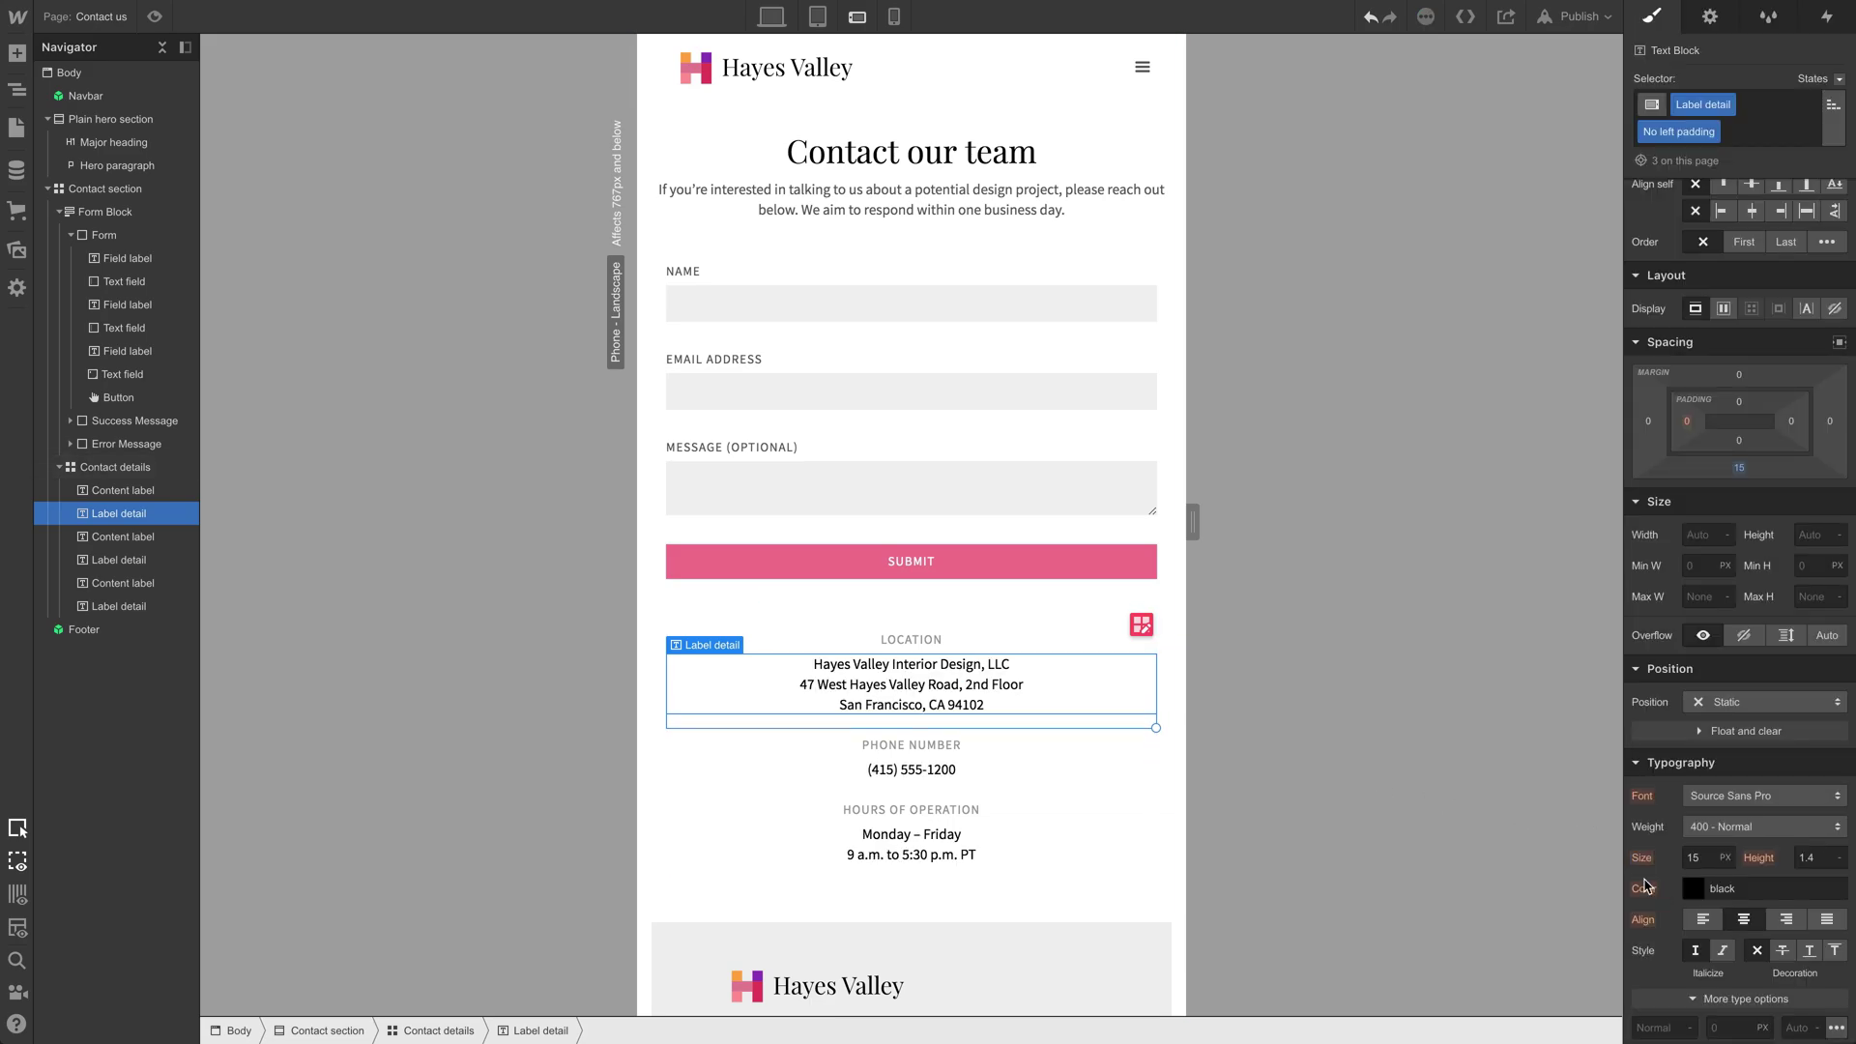
pyautogui.click(895, 16)
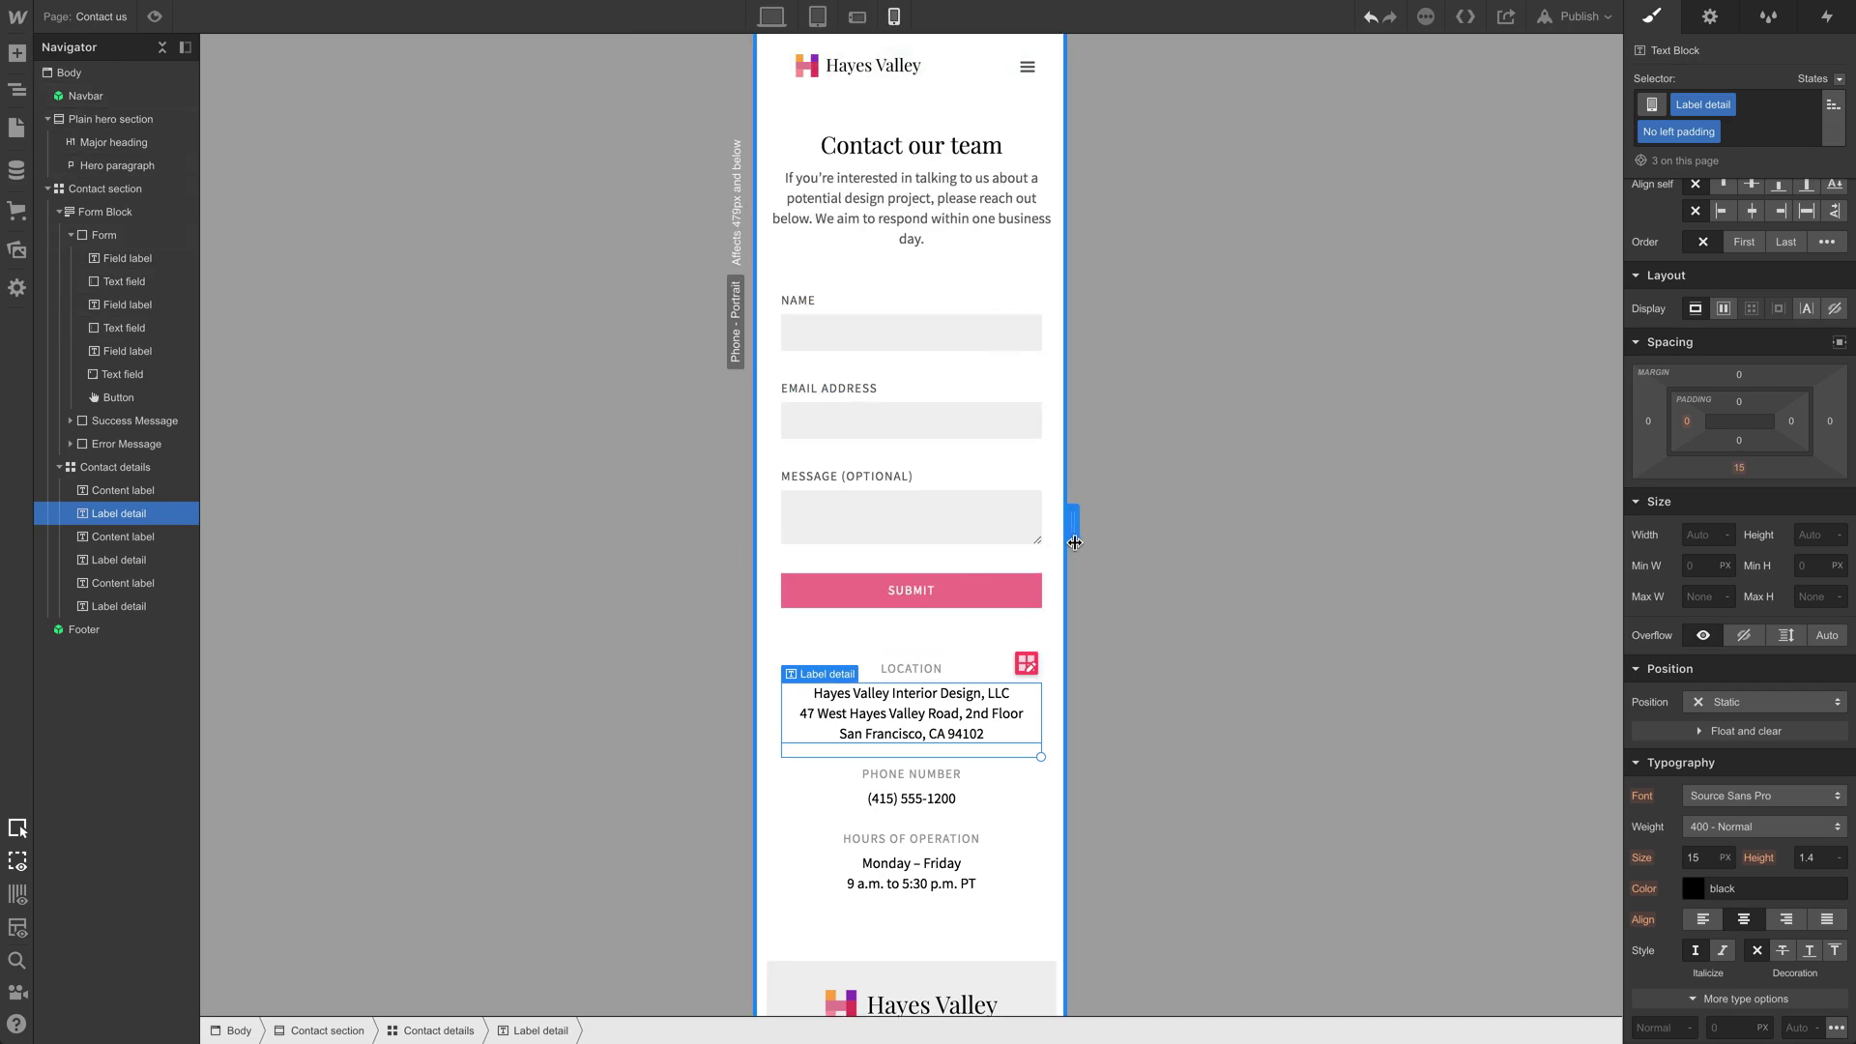
pyautogui.moveTo(1073, 522); pyautogui.dragTo(1119, 522)
# Step: Set the Contact section's padding to 0 on all sides and test widths down to 240 px
pyautogui.click(1097, 470)
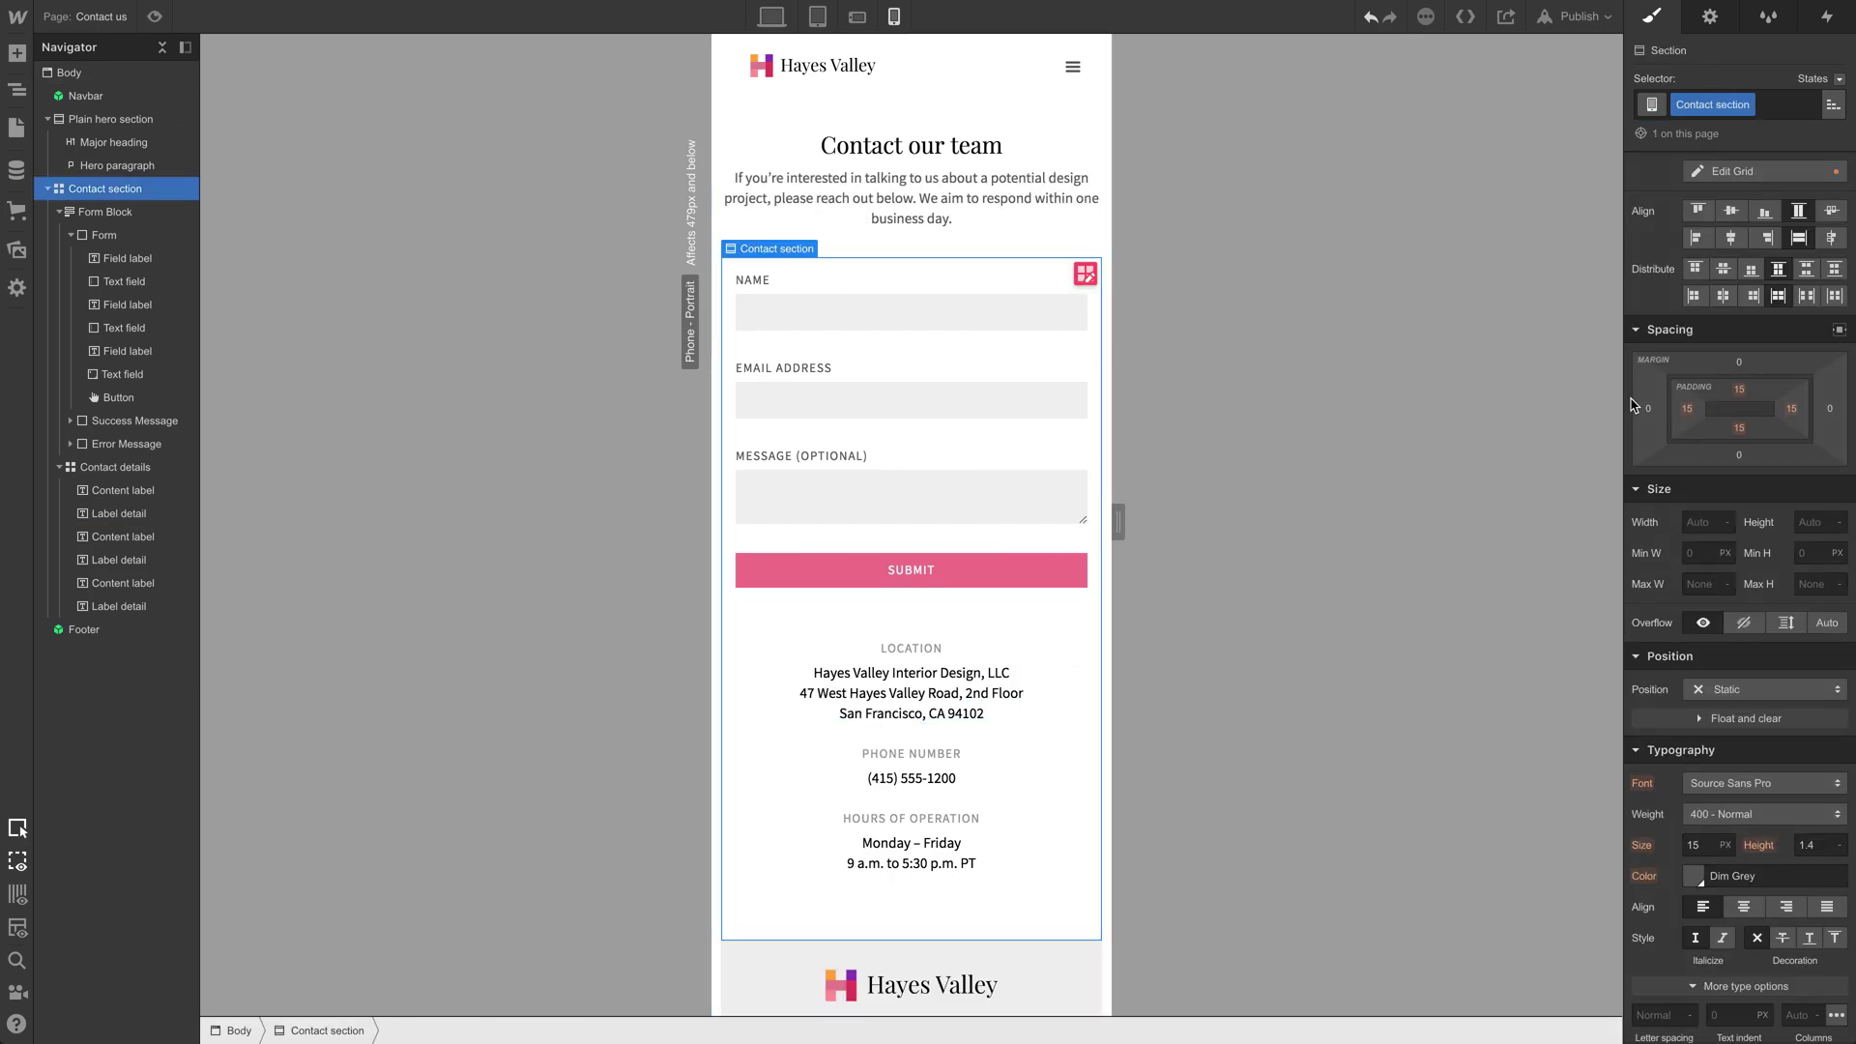
pyautogui.moveTo(1763, 383); pyautogui.dragTo(1775, 341)
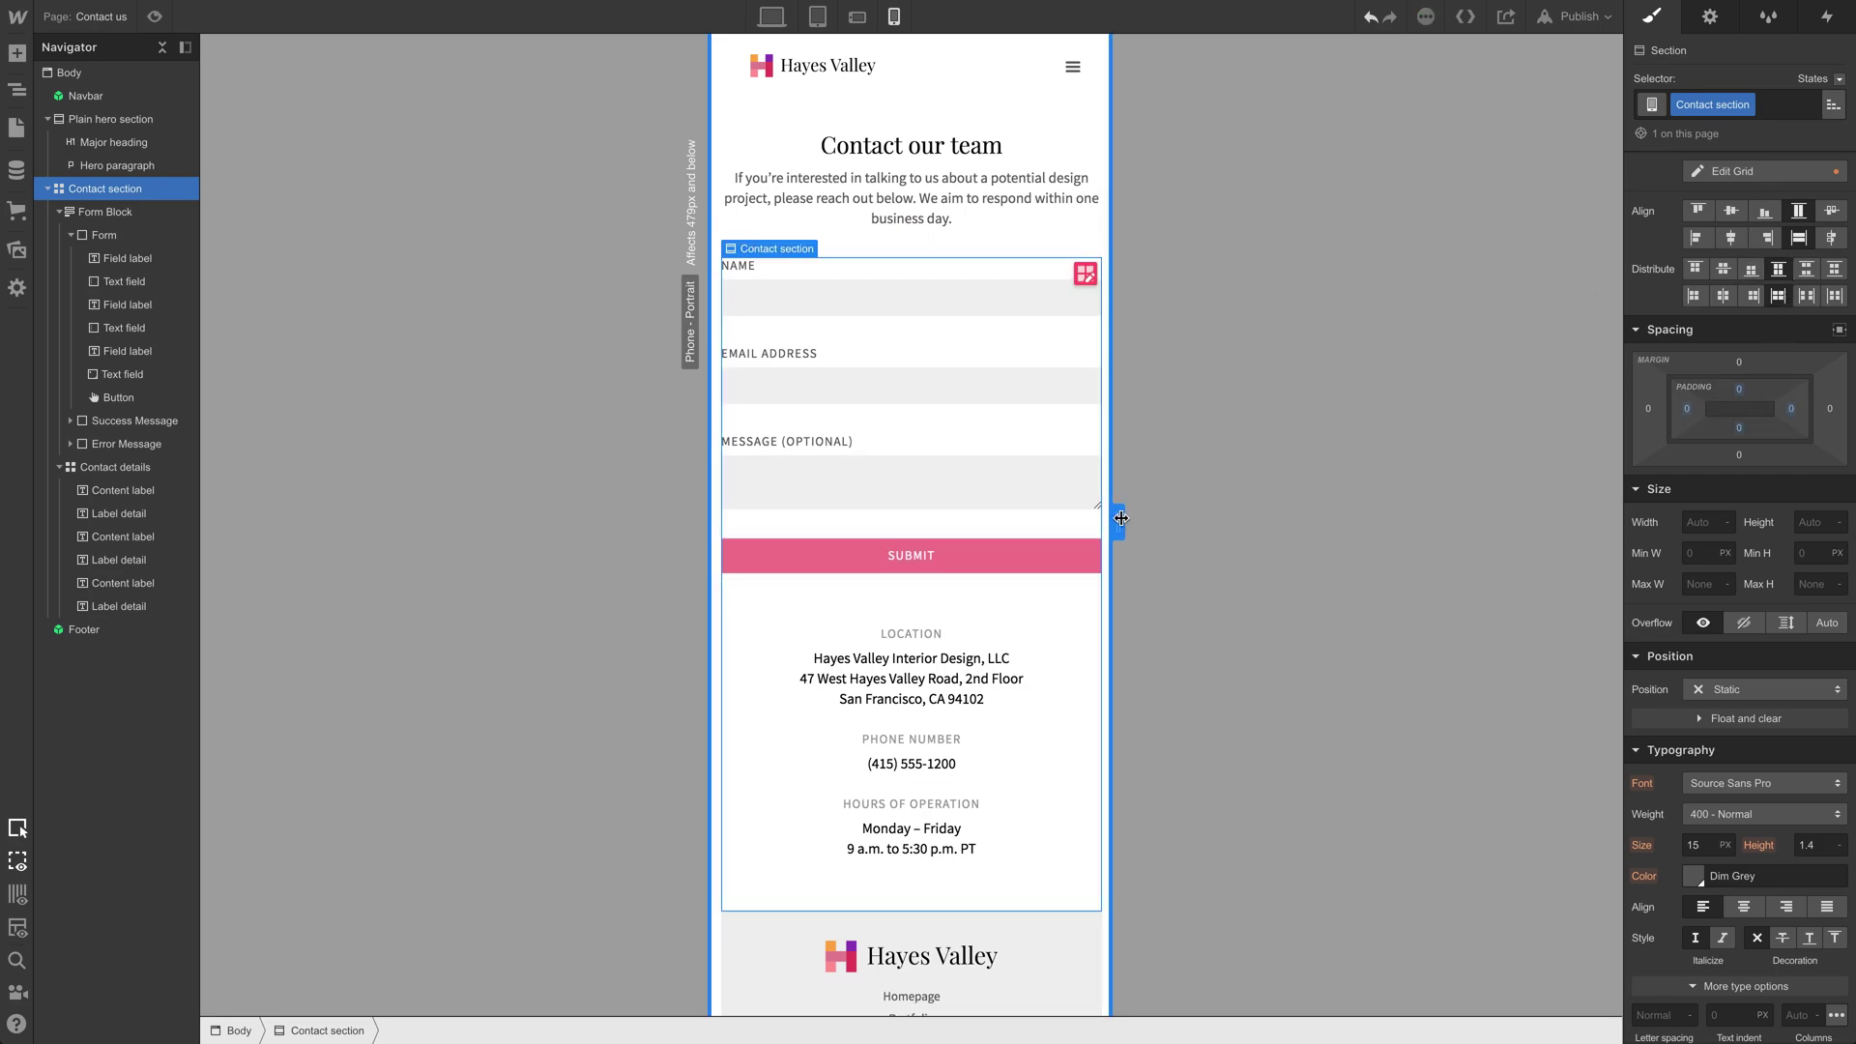
pyautogui.moveTo(1118, 522); pyautogui.dragTo(990, 525)
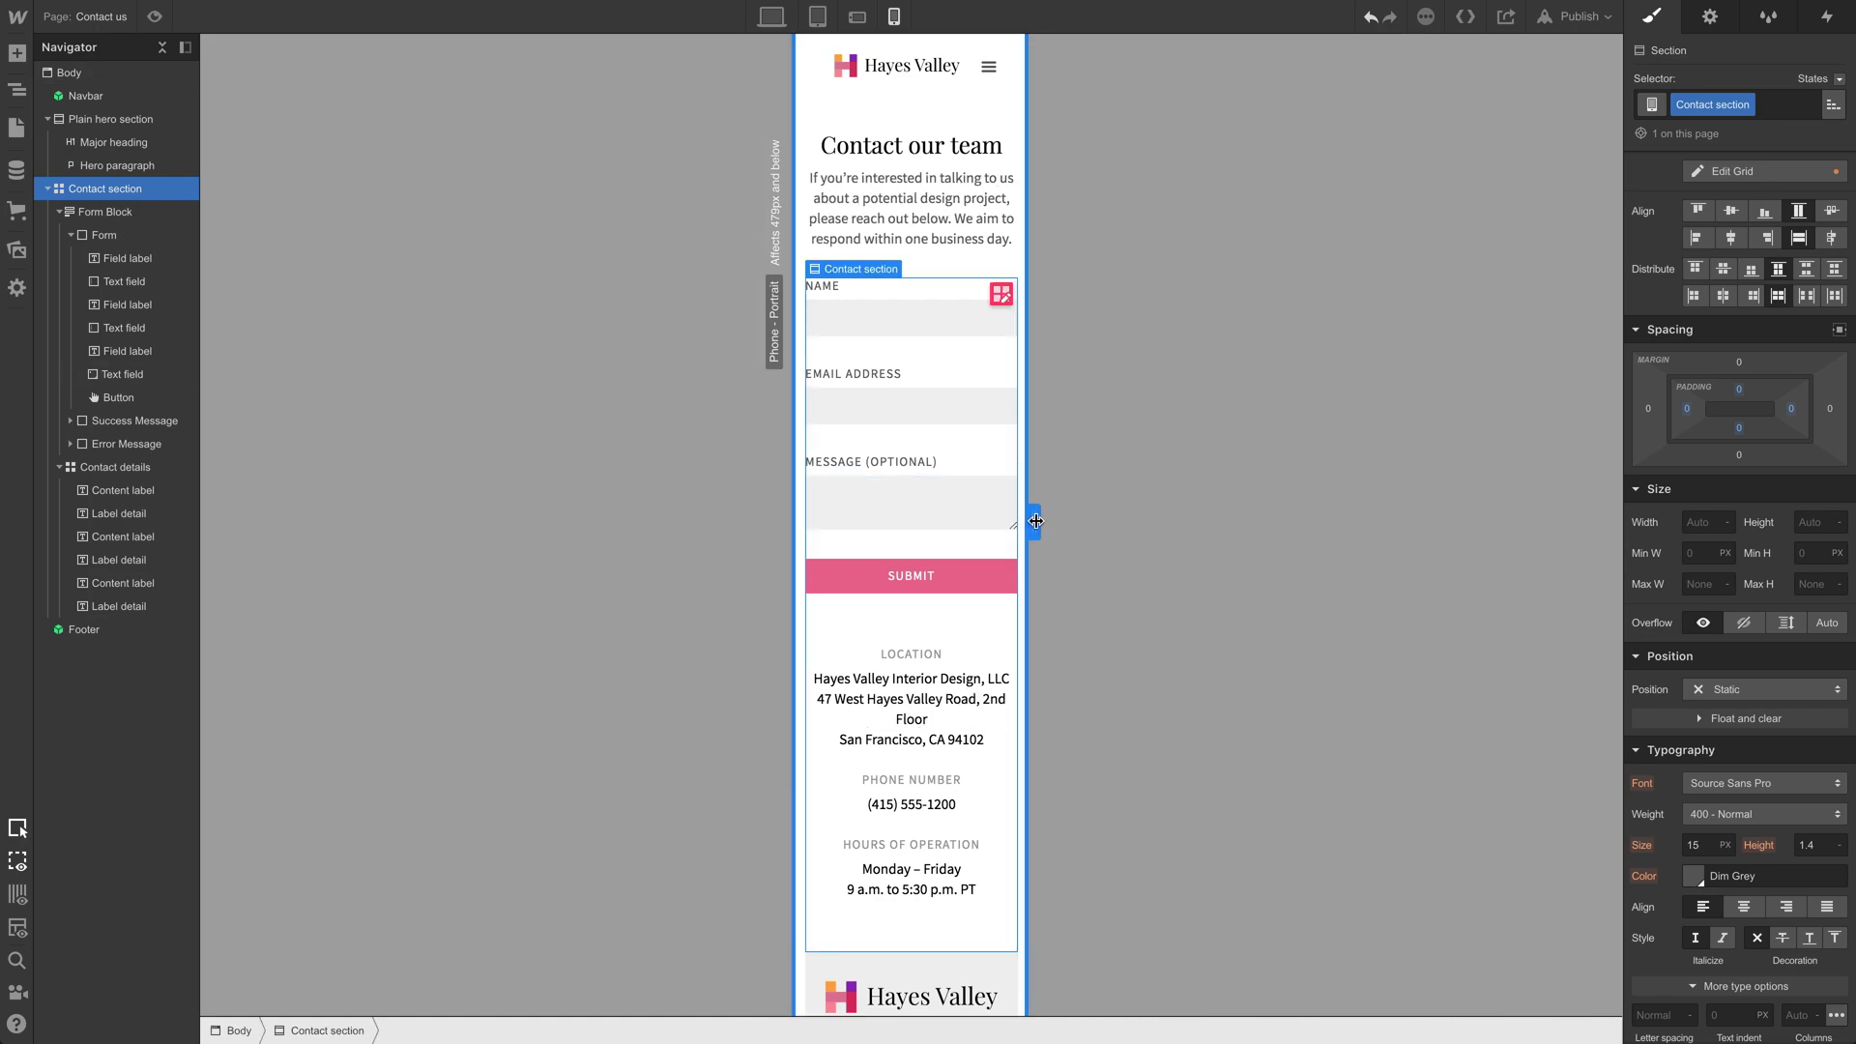
pyautogui.moveTo(1035, 522); pyautogui.dragTo(1027, 523)
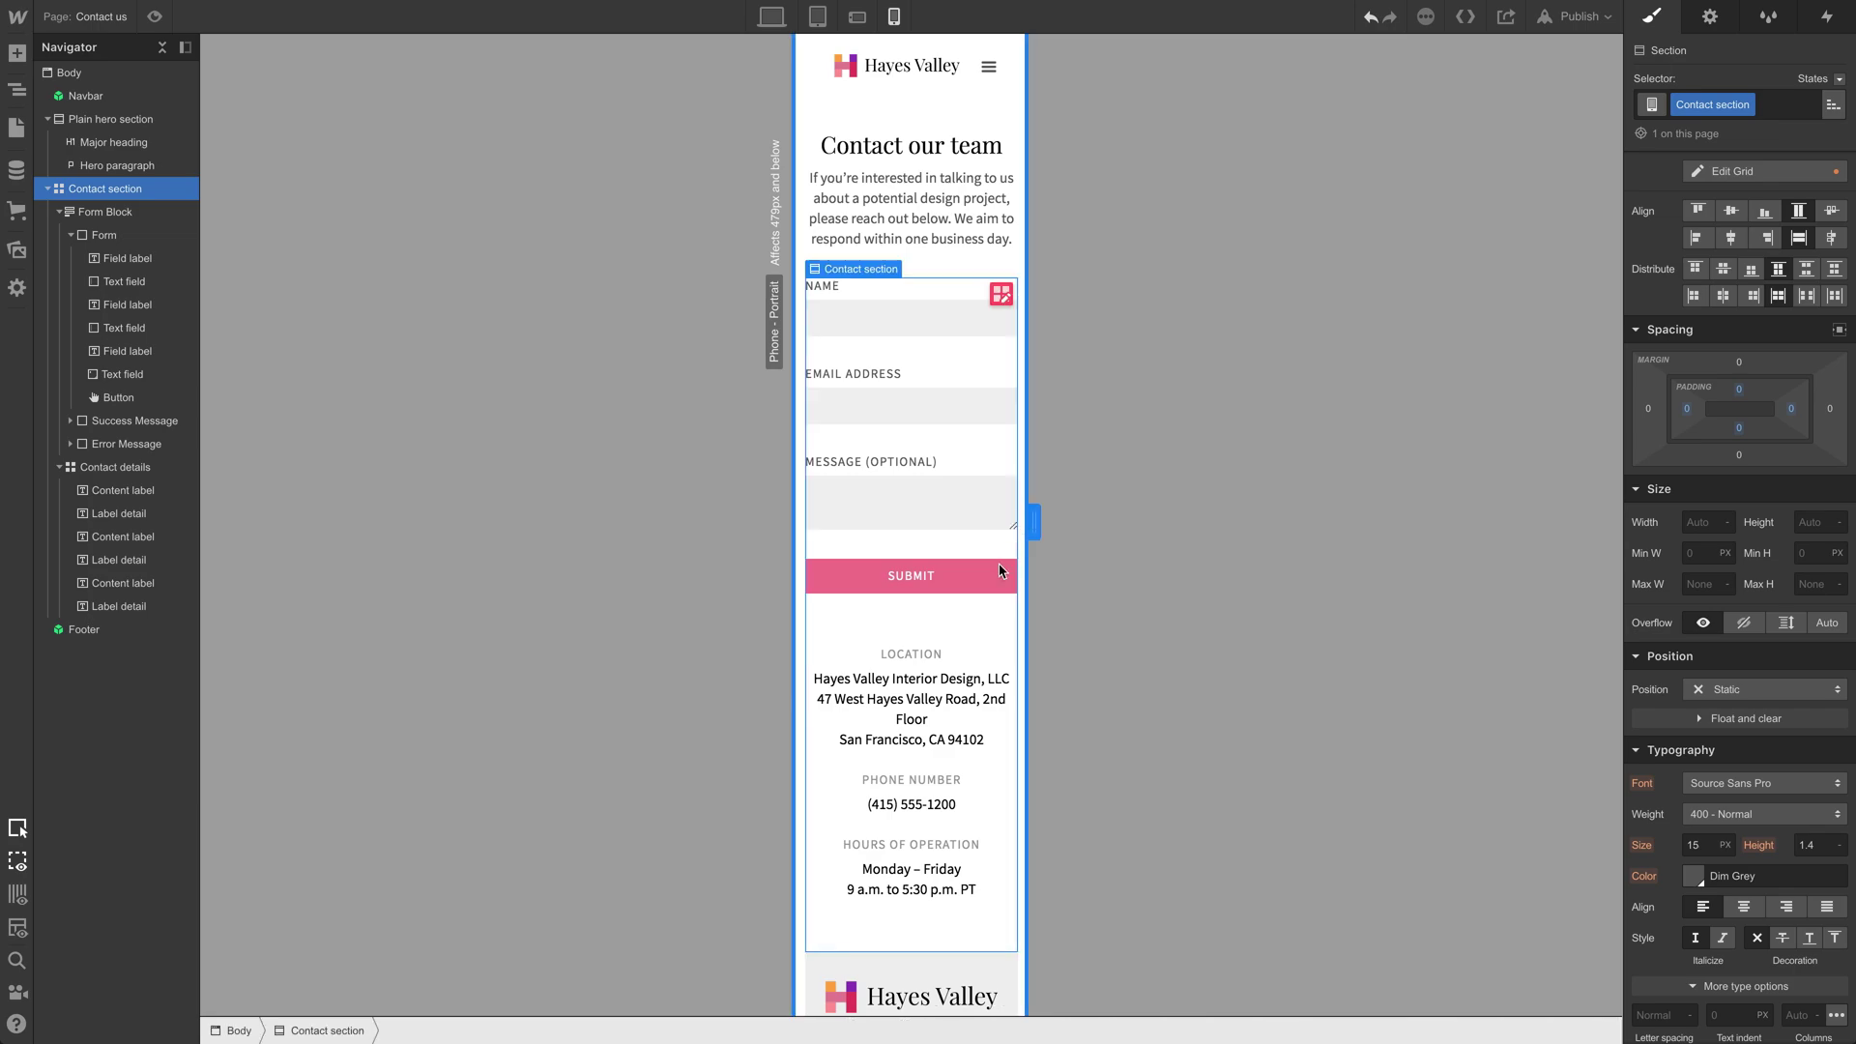